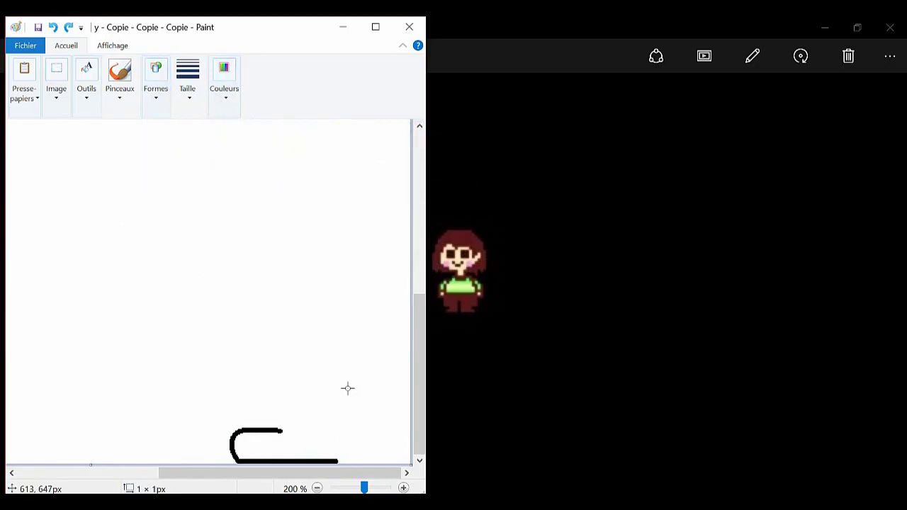
# Step: Erase the shoe sole's overshoot with white and draw the curved heel in black
pyautogui.moveTo(338, 461); pyautogui.dragTo(313, 461)
pyautogui.click(224, 77)
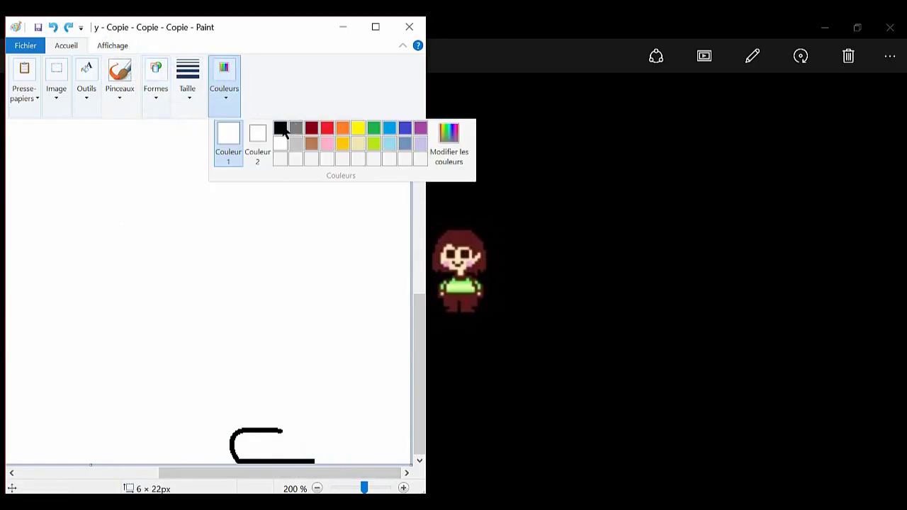
pyautogui.click(279, 126)
pyautogui.moveTo(312, 429); pyautogui.dragTo(315, 462)
pyautogui.moveTo(282, 430); pyautogui.dragTo(333, 330)
pyautogui.moveTo(312, 431)
pyautogui.mouseDown()
pyautogui.moveTo(366, 350)
pyautogui.moveTo(409, 327)
pyautogui.moveTo(385, 348)
pyautogui.moveTo(375, 375)
pyautogui.mouseUp()
pyautogui.click(53, 27)
pyautogui.click(54, 27)
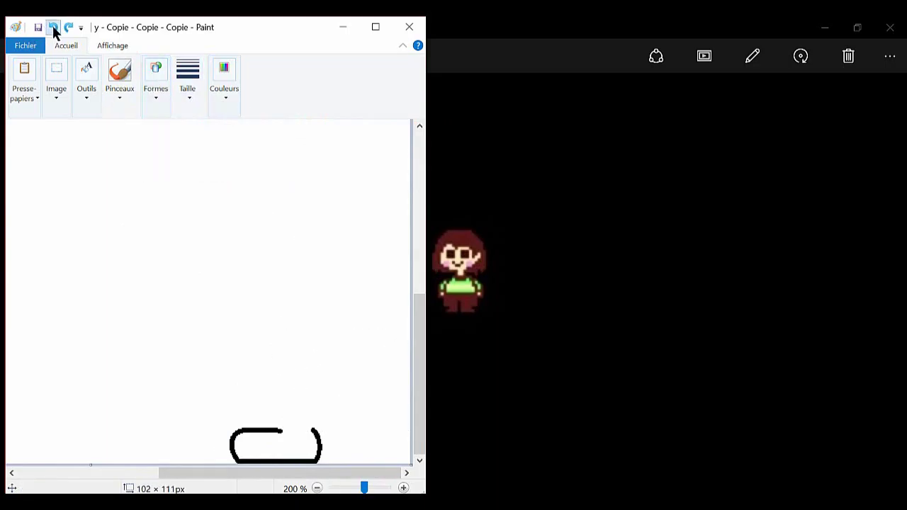
# Step: Draw the front leg's two curved outlines rising from the shoe, ending in a short hip line at the canvas edge
pyautogui.moveTo(320, 453)
pyautogui.mouseDown()
pyautogui.moveTo(319, 429)
pyautogui.moveTo(320, 437)
pyautogui.moveTo(302, 421)
pyautogui.moveTo(360, 330)
pyautogui.mouseUp()
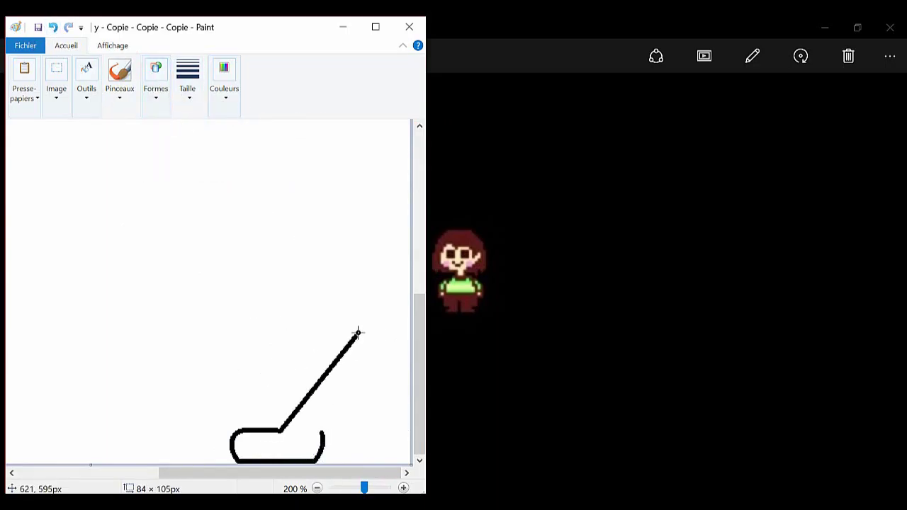
pyautogui.moveTo(321, 381); pyautogui.dragTo(297, 383)
pyautogui.click(156, 77)
pyautogui.click(168, 128)
pyautogui.moveTo(320, 430)
pyautogui.mouseDown()
pyautogui.moveTo(408, 340)
pyautogui.moveTo(407, 297)
pyautogui.mouseUp()
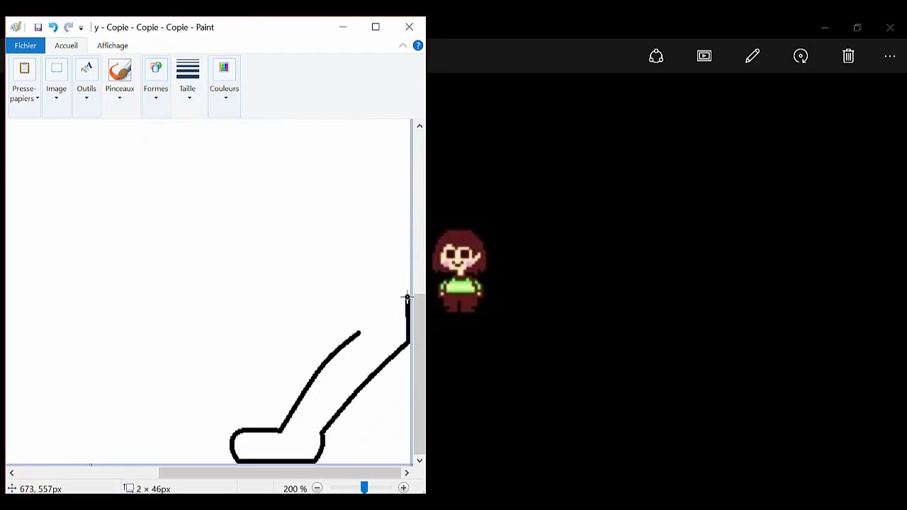
# Step: Close the shoe's opening with a slightly curved ankle line and draw the torso's two side lines, about 112 px tall, above the leg
pyautogui.moveTo(283, 429); pyautogui.dragTo(322, 425)
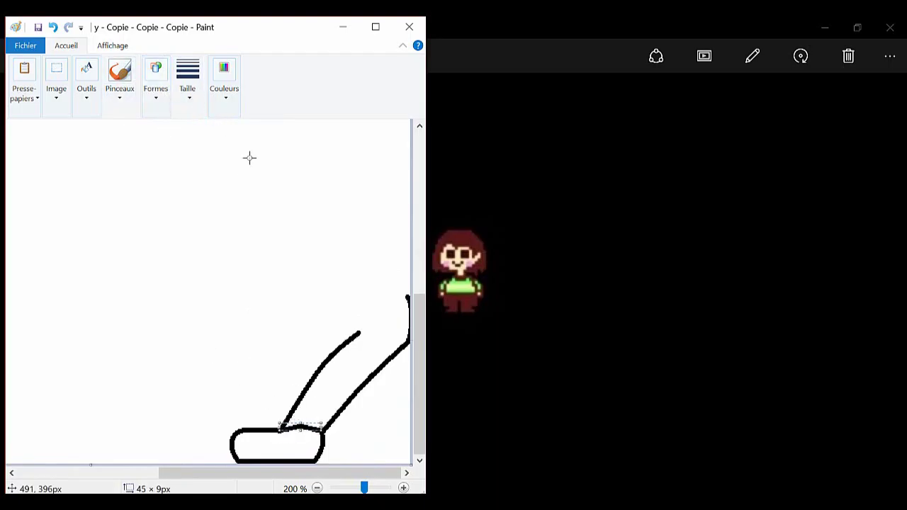
pyautogui.moveTo(359, 333)
pyautogui.mouseDown()
pyautogui.moveTo(340, 292)
pyautogui.moveTo(334, 229)
pyautogui.mouseUp()
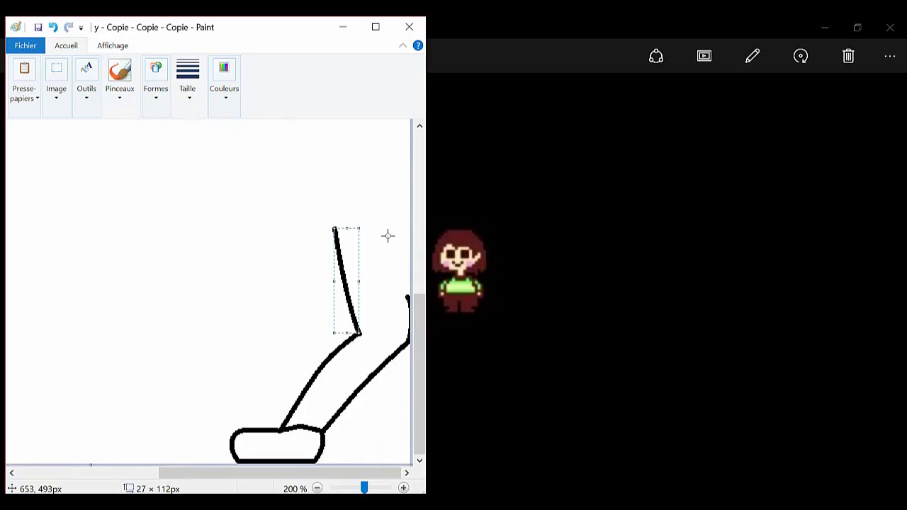
pyautogui.moveTo(409, 298); pyautogui.dragTo(388, 218)
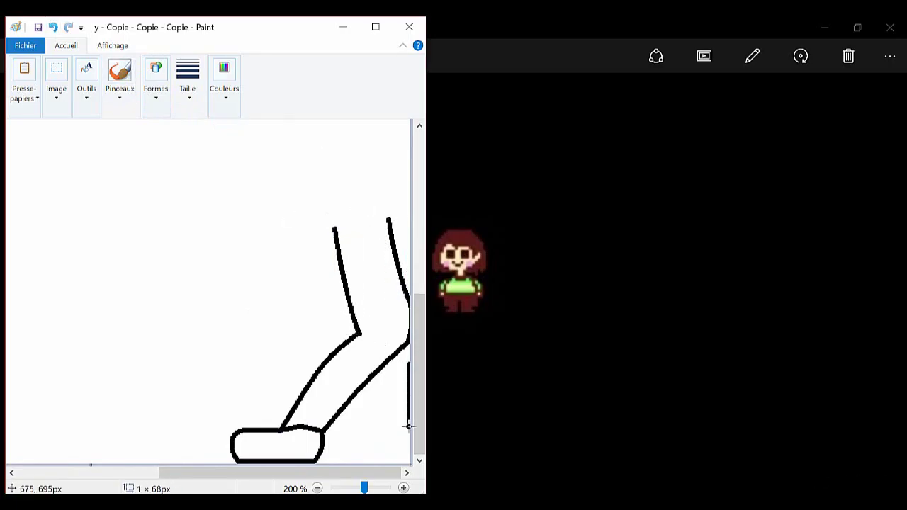
# Step: Draw the rounded rear shoe at the canvas edge and the ankle lines joining it to the front leg
pyautogui.click(156, 78)
pyautogui.click(177, 126)
pyautogui.moveTo(409, 428)
pyautogui.mouseDown()
pyautogui.moveTo(391, 434)
pyautogui.moveTo(398, 409)
pyautogui.mouseUp()
pyautogui.click(187, 78)
pyautogui.click(150, 109)
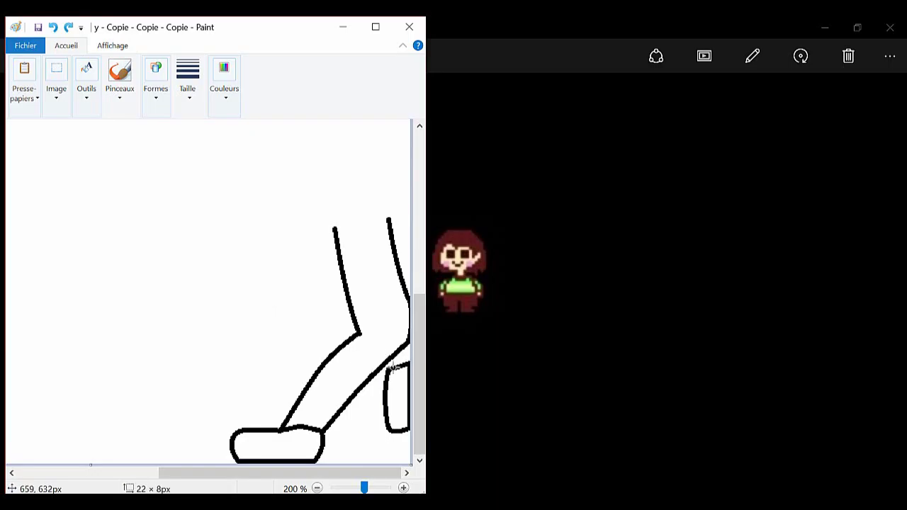
pyautogui.moveTo(401, 362)
pyautogui.mouseDown()
pyautogui.moveTo(379, 381)
pyautogui.moveTo(367, 379)
pyautogui.moveTo(375, 394)
pyautogui.mouseUp()
# Step: Draw the rear leg's bent knee as a curve from the middle of the front leg up to the torso
pyautogui.click(156, 78)
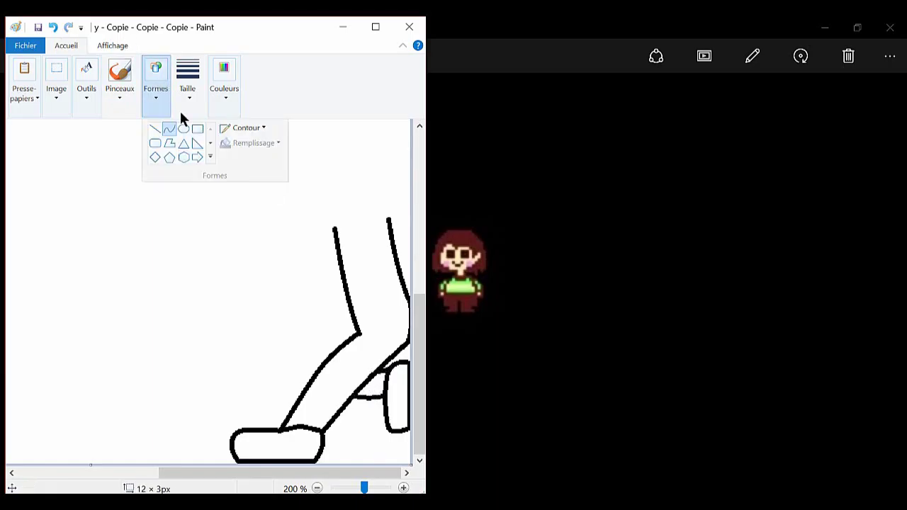
pyautogui.click(168, 128)
pyautogui.moveTo(305, 385)
pyautogui.mouseDown()
pyautogui.moveTo(318, 340)
pyautogui.moveTo(271, 371)
pyautogui.moveTo(282, 348)
pyautogui.moveTo(338, 331)
pyautogui.moveTo(333, 324)
pyautogui.mouseUp()
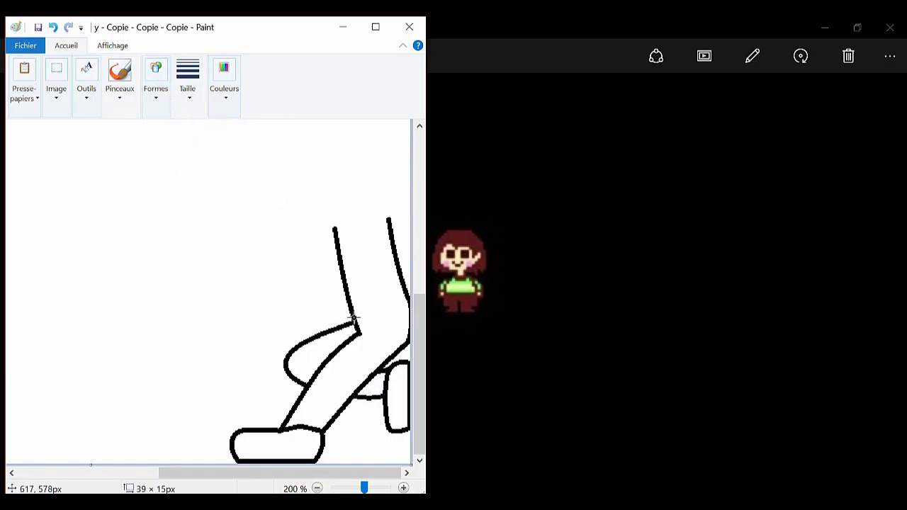
# Step: Cap the torso with a rounded shoulder curve instead of a straight line and draw the arm's two lines inside it
pyautogui.moveTo(334, 227); pyautogui.dragTo(388, 215)
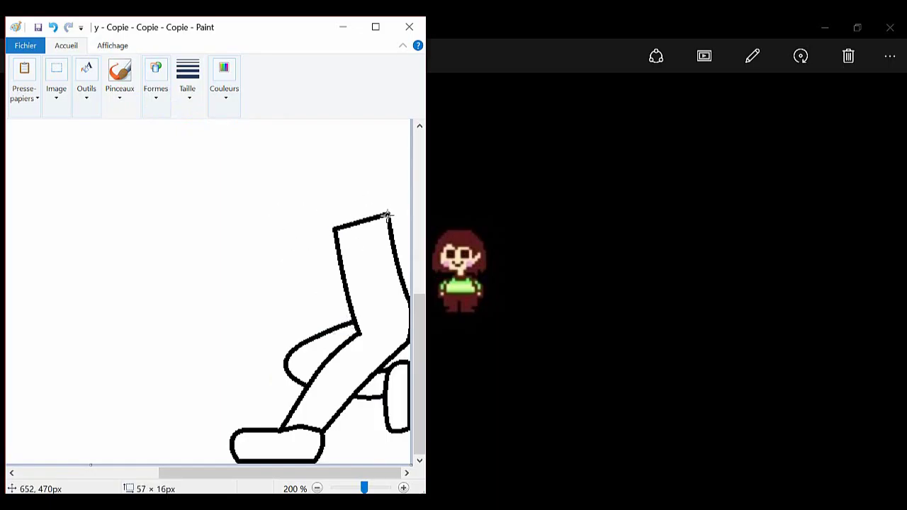
pyautogui.click(51, 27)
pyautogui.moveTo(334, 227)
pyautogui.mouseDown()
pyautogui.moveTo(385, 221)
pyautogui.moveTo(335, 168)
pyautogui.moveTo(358, 156)
pyautogui.mouseUp()
pyautogui.moveTo(336, 196); pyautogui.dragTo(353, 278)
pyautogui.moveTo(367, 183)
pyautogui.mouseDown()
pyautogui.moveTo(391, 286)
pyautogui.moveTo(388, 270)
pyautogui.mouseUp()
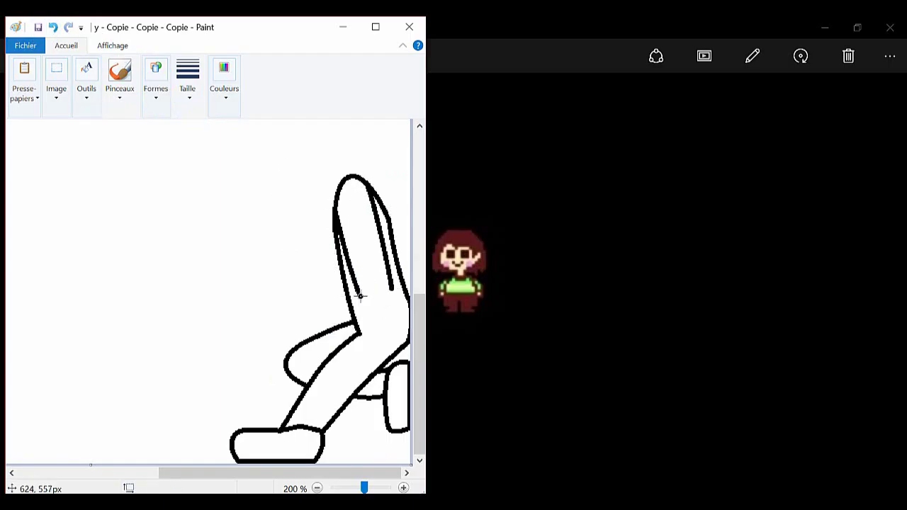
# Step: Extend the arm's back line down to the wrist with black strokes
pyautogui.moveTo(386, 290)
pyautogui.mouseDown()
pyautogui.moveTo(371, 297)
pyautogui.moveTo(385, 293)
pyautogui.mouseUp()
pyautogui.scroll(3, 385, 293)
pyautogui.moveTo(351, 375)
pyautogui.mouseDown()
pyautogui.moveTo(340, 360)
pyautogui.moveTo(362, 372)
pyautogui.mouseUp()
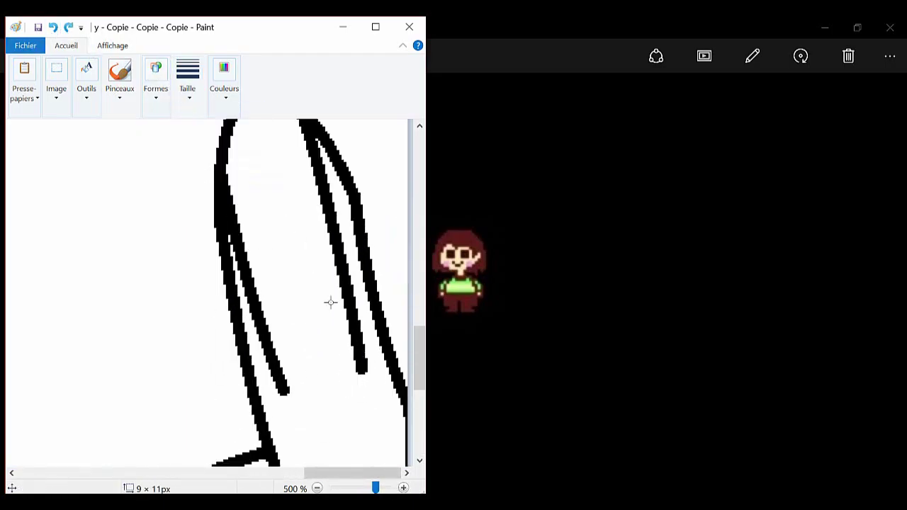
pyautogui.click(188, 78)
pyautogui.click(225, 164)
pyautogui.scroll(-2, 362, 314)
pyautogui.moveTo(359, 262); pyautogui.dragTo(362, 314)
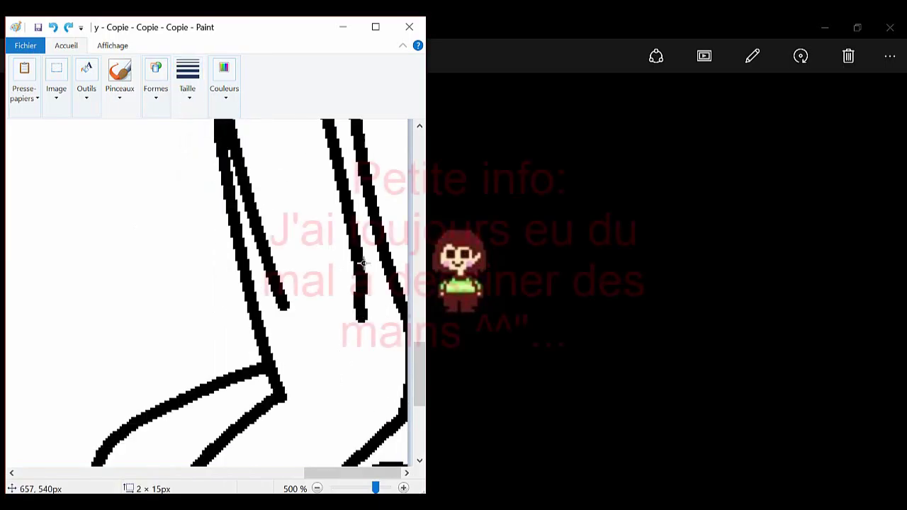
pyautogui.moveTo(362, 318)
pyautogui.mouseDown()
pyautogui.moveTo(366, 350)
pyautogui.moveTo(345, 365)
pyautogui.mouseUp()
# Step: Draw the hand's lower edge from the wrist toward the front with short connected strokes, undoing the thin first attempt
pyautogui.click(188, 78)
pyautogui.click(207, 131)
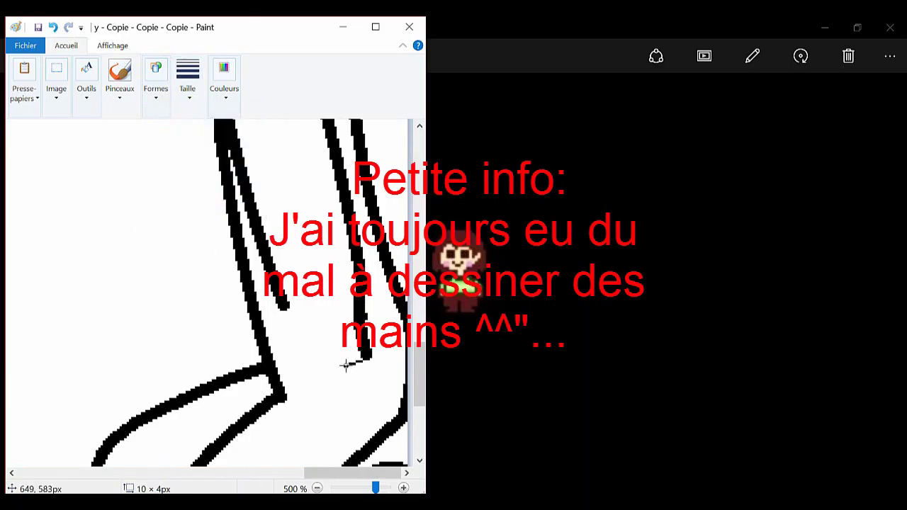
pyautogui.hotkey('ctrl', 'z')
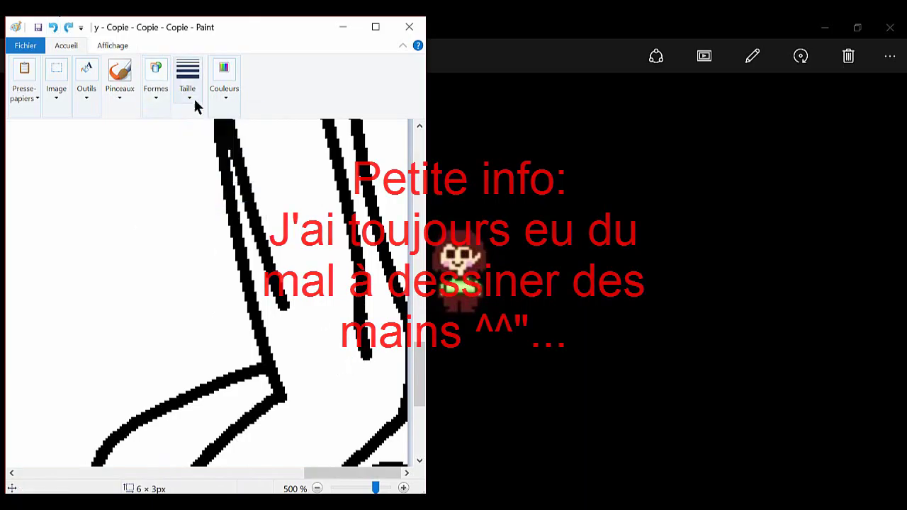
pyautogui.click(155, 78)
pyautogui.click(157, 128)
pyautogui.moveTo(368, 363); pyautogui.dragTo(327, 369)
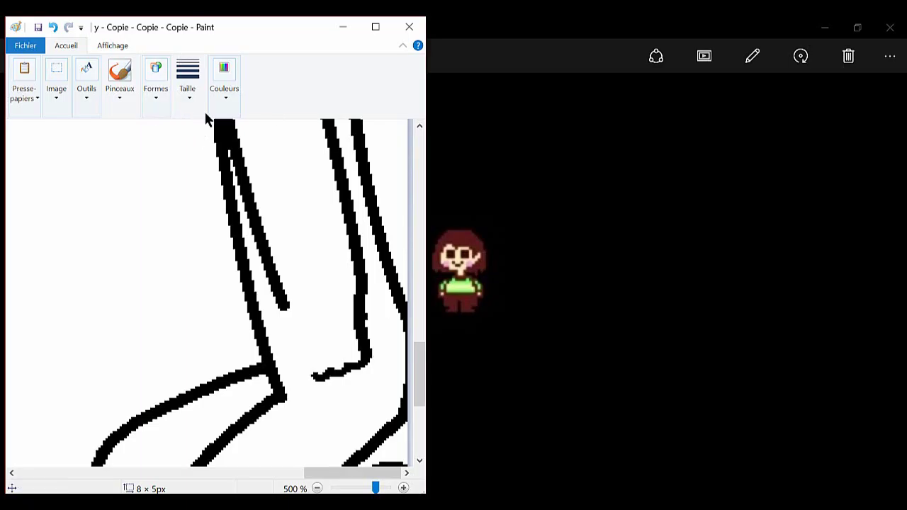
pyautogui.click(157, 78)
pyautogui.click(156, 128)
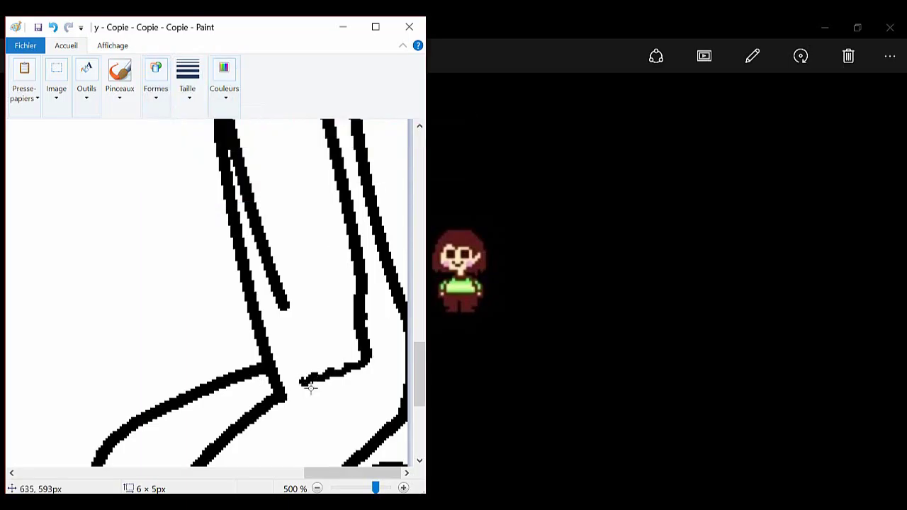
# Step: Set the second-thinnest line size and draw the hand's short front edge and the thumb-side line below the arm
pyautogui.click(187, 82)
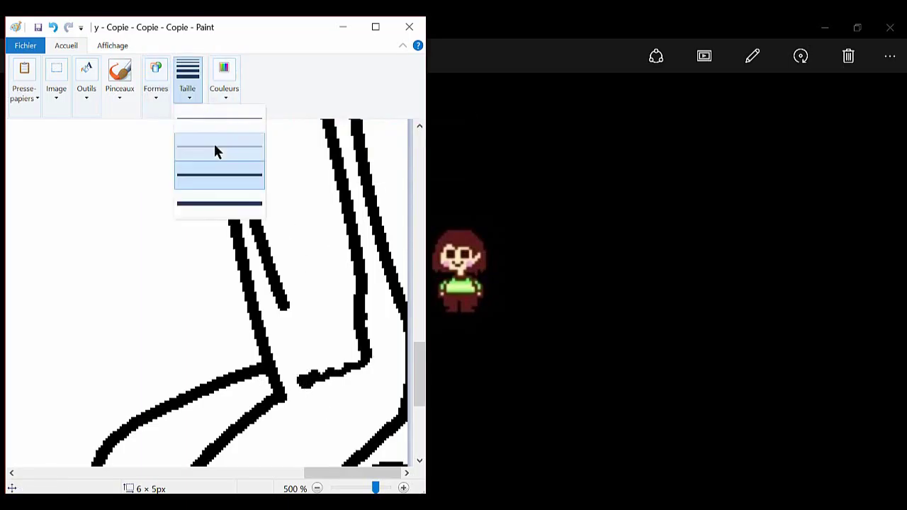
pyautogui.click(213, 145)
pyautogui.click(167, 94)
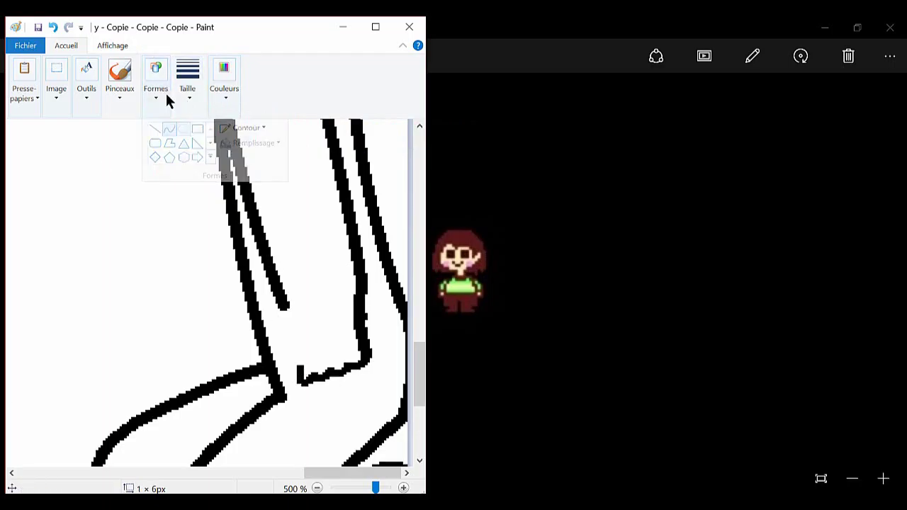
pyautogui.click(156, 129)
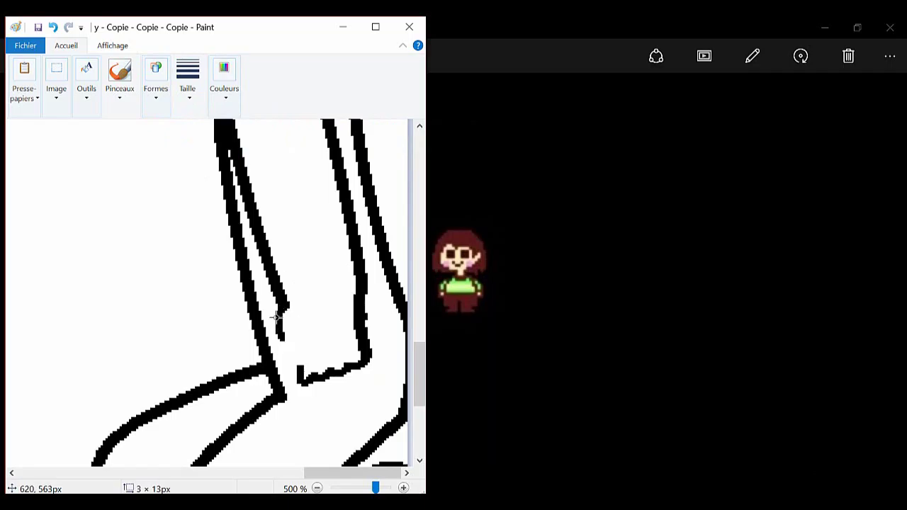
# Step: Draw three short finger marks along the hand's lower edge
pyautogui.click(187, 82)
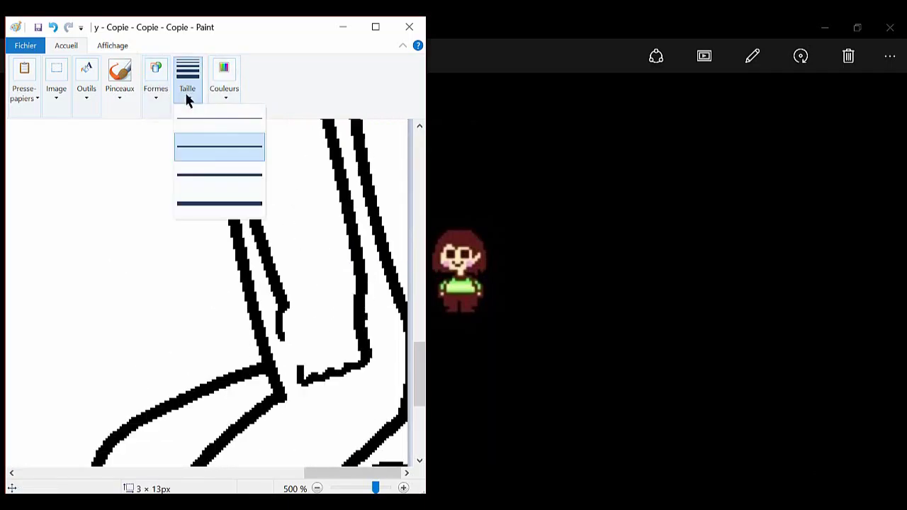
pyautogui.click(205, 152)
pyautogui.moveTo(312, 372); pyautogui.dragTo(312, 358)
pyautogui.click(156, 82)
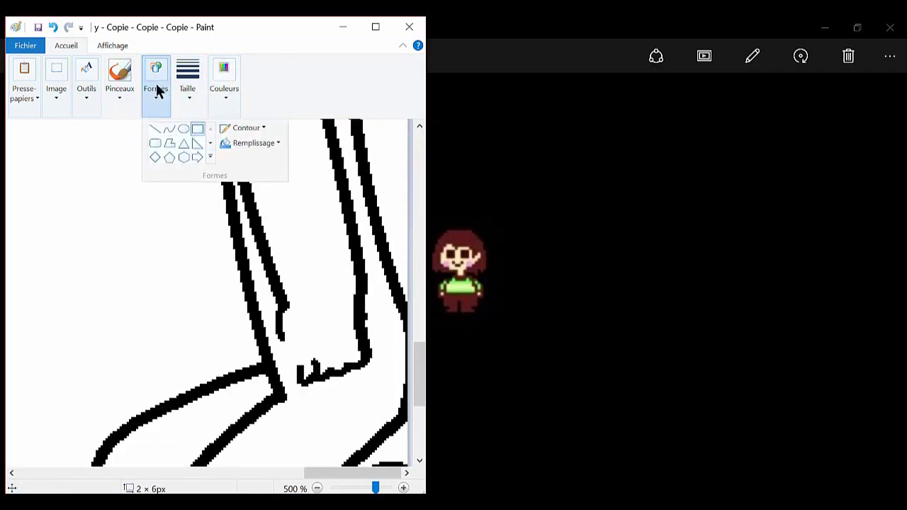
pyautogui.click(157, 128)
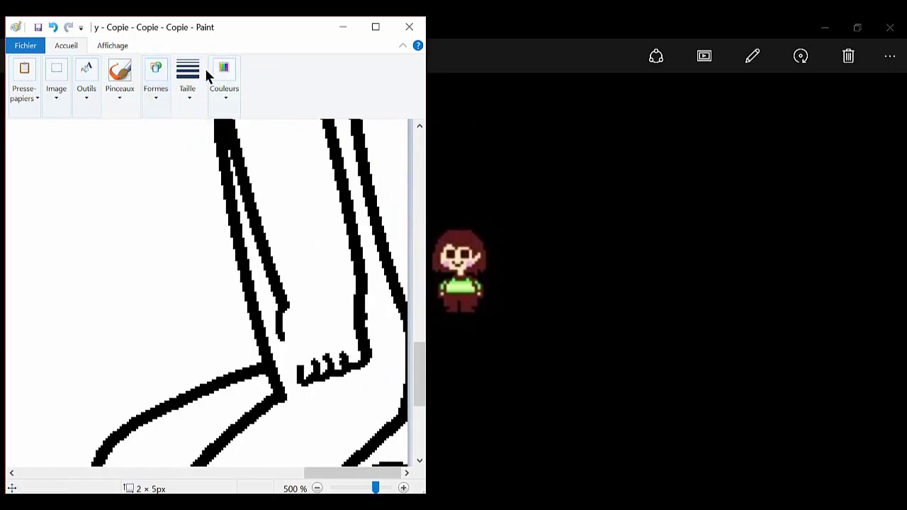
# Step: Draw a vertical knife guard line about 17 px tall in front of the fingers
pyautogui.click(224, 78)
pyautogui.click(229, 131)
pyautogui.click(156, 82)
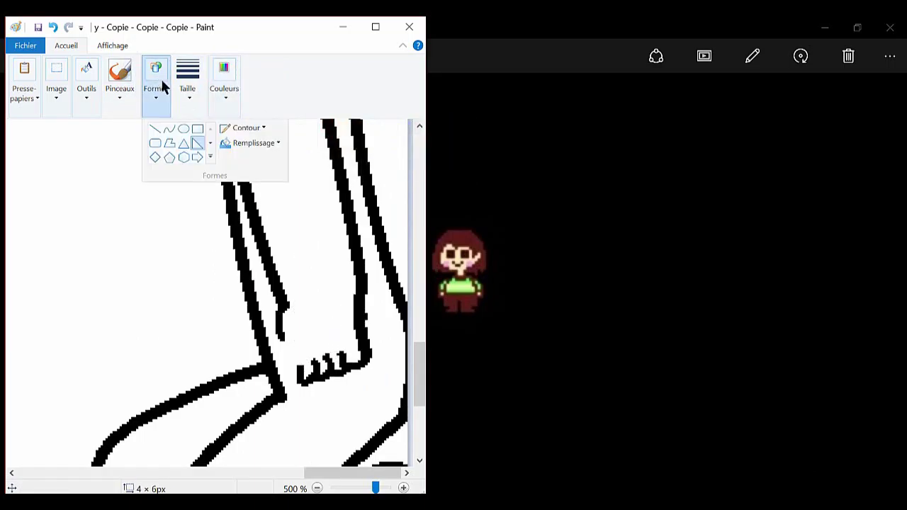
pyautogui.click(157, 128)
pyautogui.moveTo(298, 326); pyautogui.dragTo(297, 382)
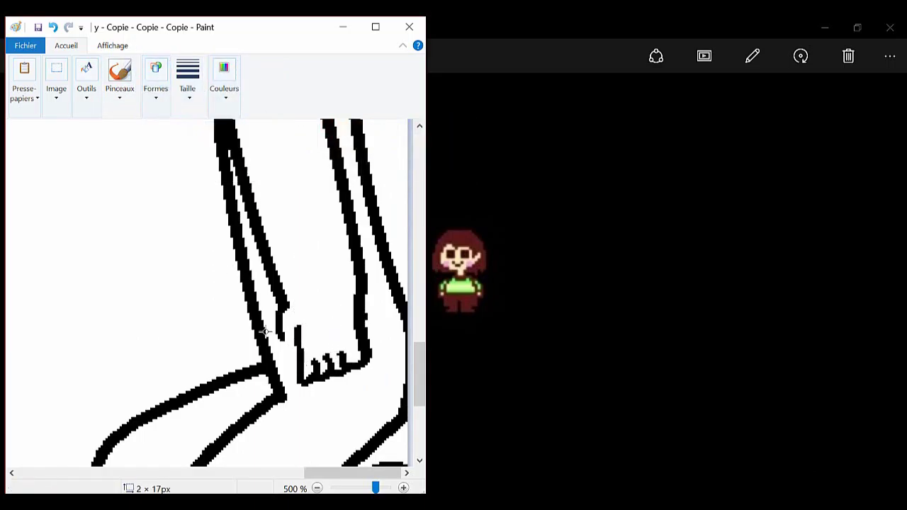
# Step: Erase the parts of the torso and rear leg lines in front of the hand where the knife blade goes
pyautogui.click(156, 82)
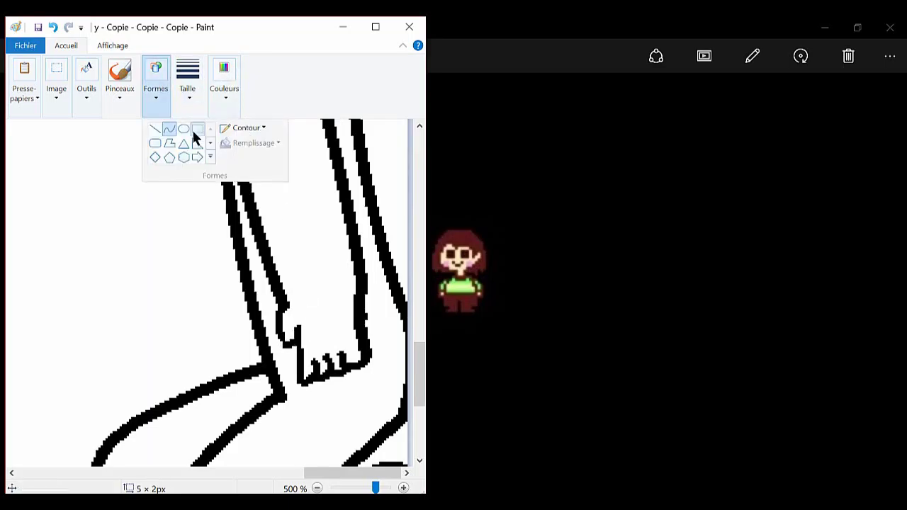
pyautogui.click(156, 128)
pyautogui.moveTo(283, 345); pyautogui.dragTo(215, 390)
pyautogui.click(156, 81)
pyautogui.click(197, 129)
pyautogui.click(156, 81)
pyautogui.click(168, 130)
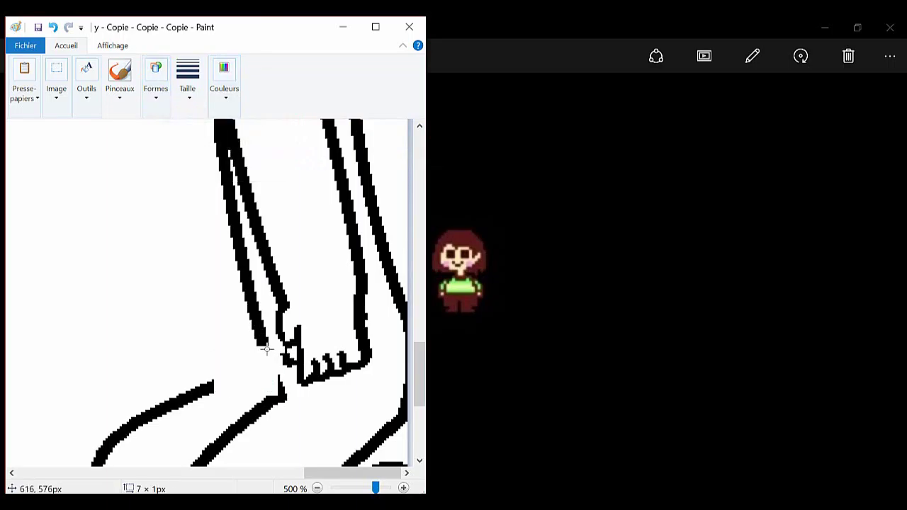
# Step: Draw the pointed knife blade in black, about 32 px long, extending forward from the hand
pyautogui.click(223, 81)
pyautogui.click(279, 127)
pyautogui.moveTo(288, 346)
pyautogui.mouseDown()
pyautogui.moveTo(218, 376)
pyautogui.moveTo(287, 360)
pyautogui.mouseUp()
pyautogui.click(156, 82)
pyautogui.click(160, 129)
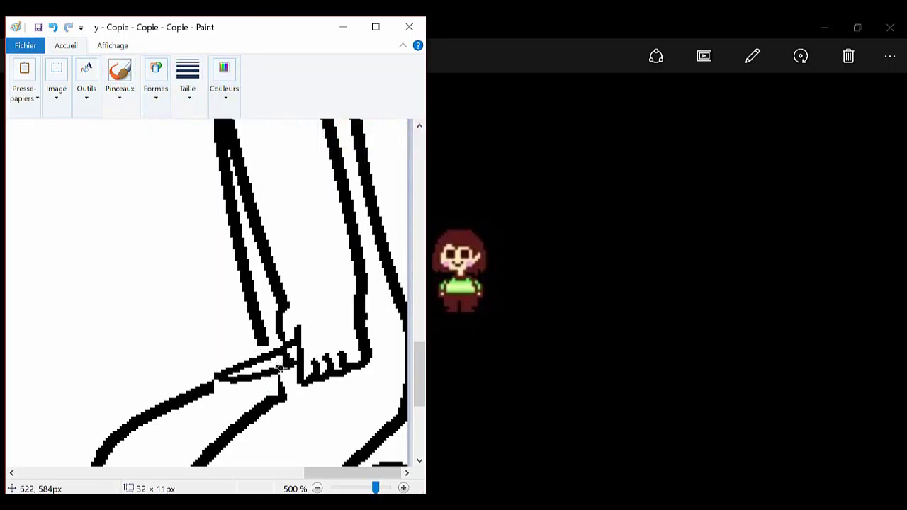
# Step: Draw the small triangular end of the knife handle behind the wrist, about 6 × 7 px
pyautogui.click(156, 82)
pyautogui.click(159, 129)
pyautogui.moveTo(365, 304)
pyautogui.mouseDown()
pyautogui.moveTo(365, 334)
pyautogui.moveTo(375, 322)
pyautogui.mouseUp()
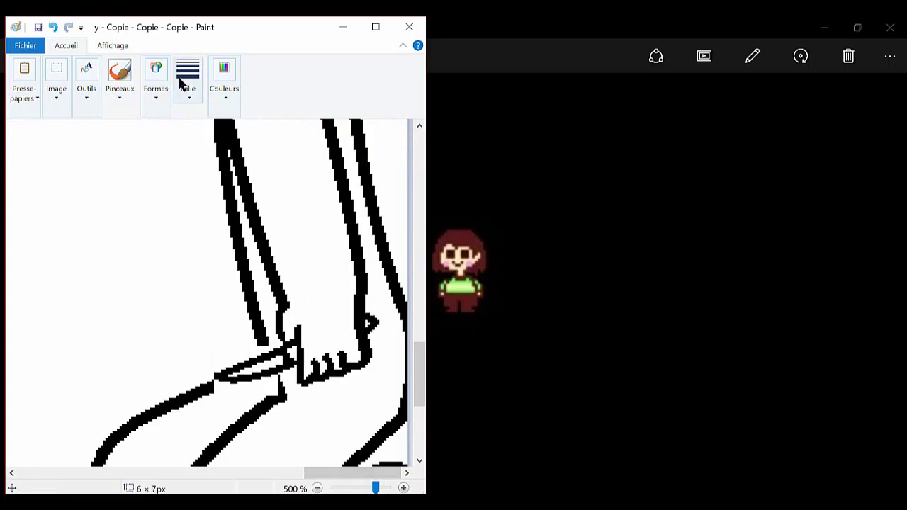
# Step: Rejoin the rear leg's upper outline to the knife blade's tip using the second-thinnest line size
pyautogui.click(156, 82)
pyautogui.click(159, 129)
pyautogui.click(187, 82)
pyautogui.click(213, 146)
pyautogui.moveTo(168, 407)
pyautogui.mouseDown()
pyautogui.moveTo(217, 383)
pyautogui.moveTo(314, 386)
pyautogui.moveTo(218, 382)
pyautogui.mouseUp()
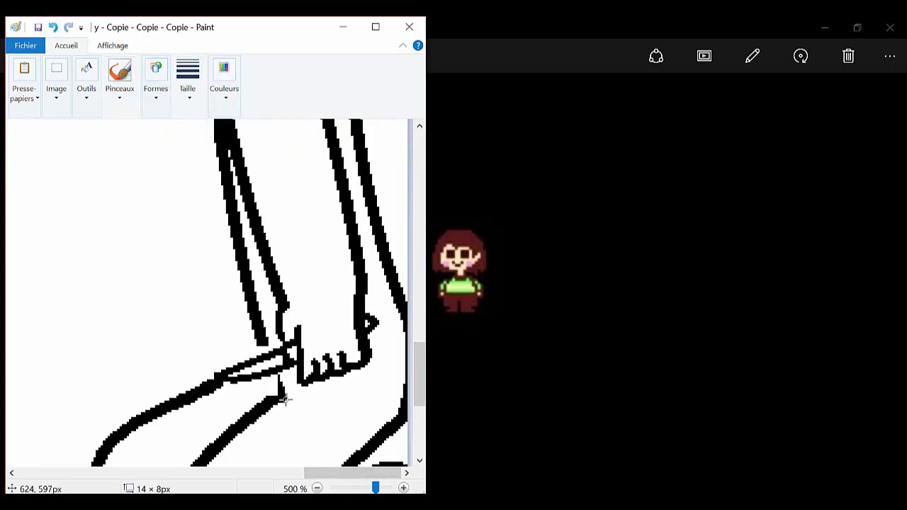
pyautogui.moveTo(286, 404)
pyautogui.mouseDown()
pyautogui.moveTo(273, 368)
pyautogui.moveTo(278, 380)
pyautogui.mouseUp()
pyautogui.click(53, 26)
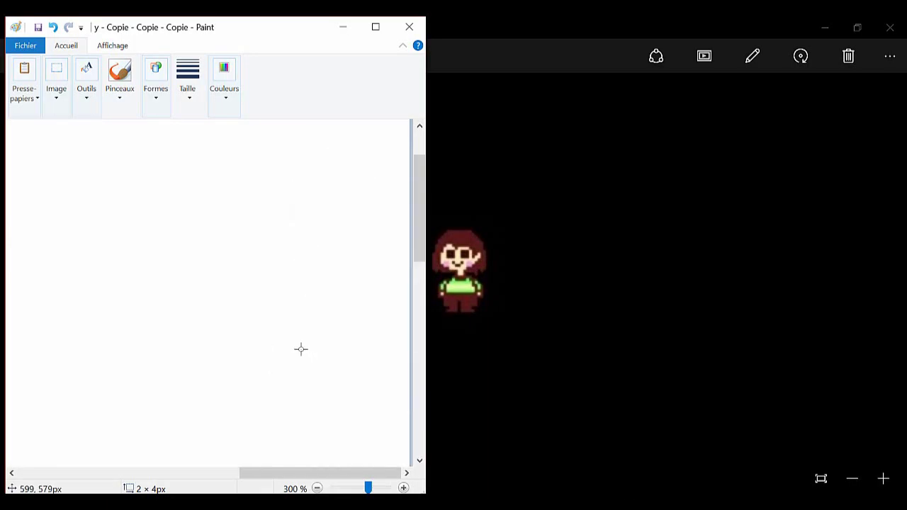
# Step: Erase the arm's front line and the upper part of its back line inside the torso with white
pyautogui.scroll(-5, 299, 348)
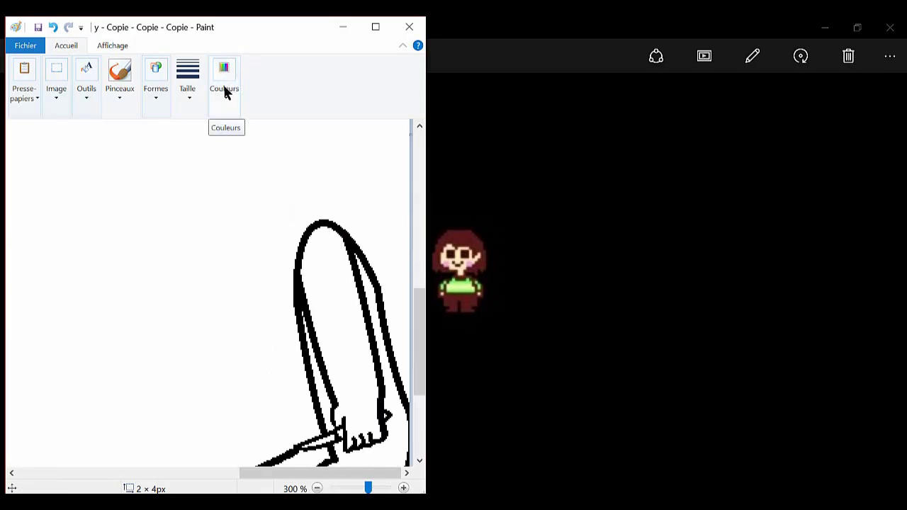
pyautogui.click(224, 84)
pyautogui.click(228, 88)
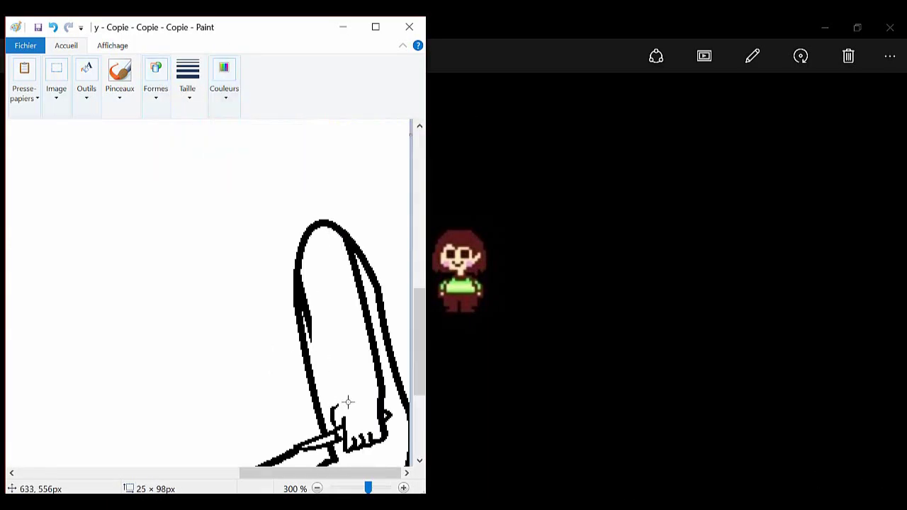
pyautogui.moveTo(305, 265)
pyautogui.mouseDown()
pyautogui.moveTo(330, 340)
pyautogui.moveTo(303, 234)
pyautogui.moveTo(301, 274)
pyautogui.moveTo(326, 292)
pyautogui.moveTo(330, 260)
pyautogui.moveTo(378, 371)
pyautogui.moveTo(352, 298)
pyautogui.moveTo(359, 265)
pyautogui.mouseUp()
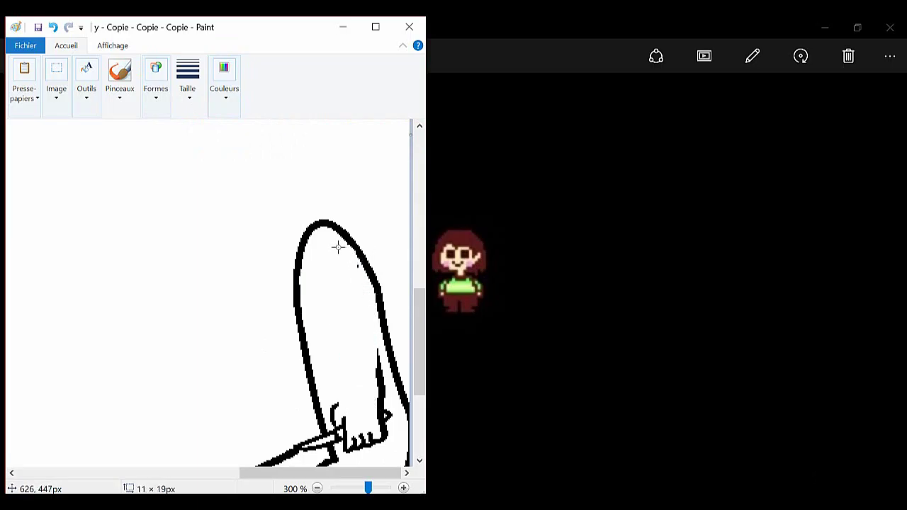
# Step: Redraw the arm's back line as a black line about 28 × 118 px and its front line from the shoulder down to the wrist
pyautogui.moveTo(347, 323)
pyautogui.mouseDown()
pyautogui.moveTo(383, 387)
pyautogui.moveTo(344, 238)
pyautogui.moveTo(352, 278)
pyautogui.mouseUp()
pyautogui.click(156, 80)
pyautogui.click(151, 127)
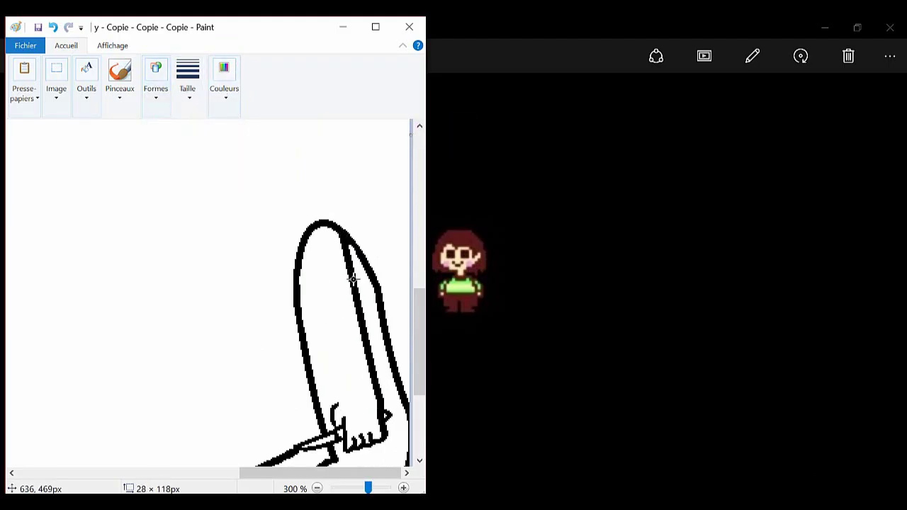
pyautogui.moveTo(312, 225); pyautogui.dragTo(335, 392)
pyautogui.moveTo(312, 226)
pyautogui.mouseDown()
pyautogui.moveTo(313, 253)
pyautogui.moveTo(304, 239)
pyautogui.mouseUp()
pyautogui.moveTo(336, 392); pyautogui.dragTo(340, 390)
pyautogui.click(368, 248)
pyautogui.scroll(-1, 368, 248)
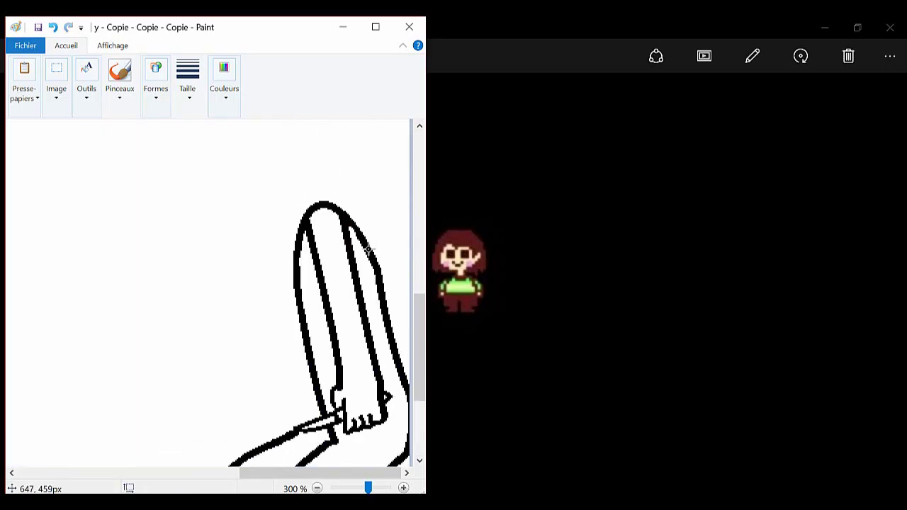
# Step: Draw the sleeve's cuff line across the wrist between the arm's two lines, about 28 × 12 px
pyautogui.click(156, 79)
pyautogui.click(152, 128)
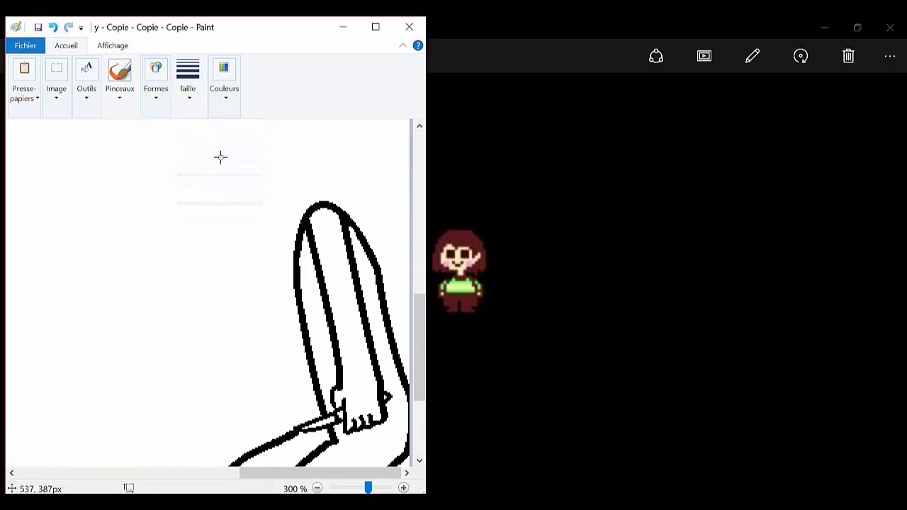
pyautogui.moveTo(331, 388); pyautogui.dragTo(375, 385)
pyautogui.click(157, 93)
pyautogui.click(152, 128)
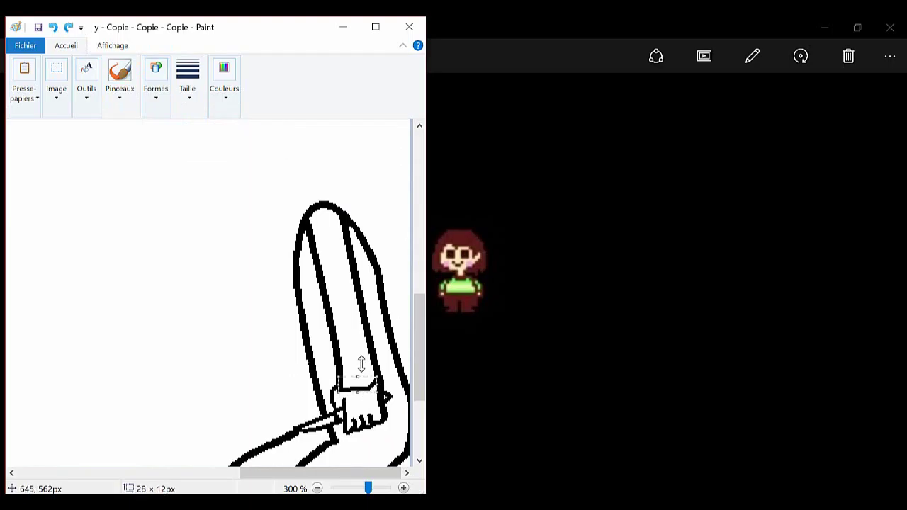
pyautogui.click(368, 258)
pyautogui.moveTo(378, 269)
pyautogui.mouseDown()
pyautogui.moveTo(392, 261)
pyautogui.moveTo(384, 182)
pyautogui.moveTo(350, 132)
pyautogui.moveTo(323, 192)
pyautogui.moveTo(416, 270)
pyautogui.mouseUp()
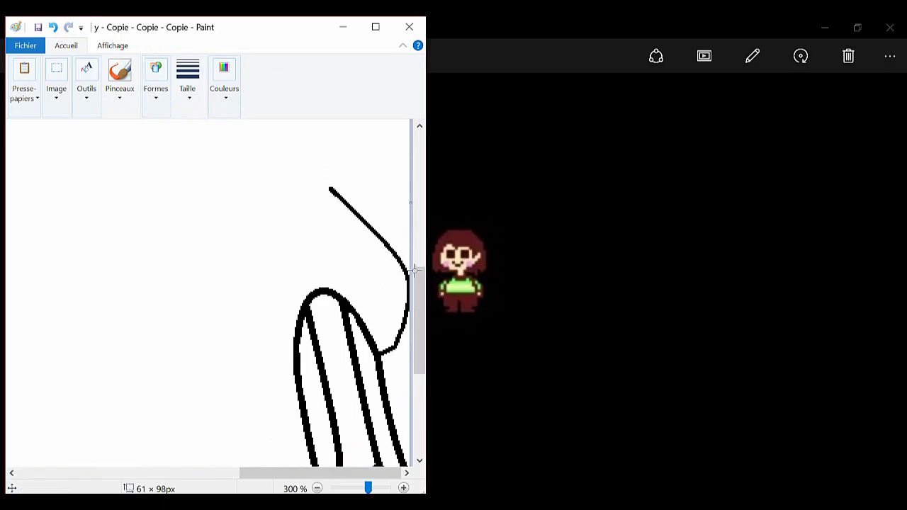
pyautogui.click(52, 27)
pyautogui.moveTo(357, 319)
pyautogui.mouseDown()
pyautogui.moveTo(381, 300)
pyautogui.moveTo(384, 306)
pyautogui.moveTo(366, 301)
pyautogui.moveTo(386, 289)
pyautogui.moveTo(347, 205)
pyautogui.moveTo(310, 178)
pyautogui.moveTo(382, 283)
pyautogui.moveTo(352, 205)
pyautogui.mouseUp()
pyautogui.hotkey('ctrl', 'z')
pyautogui.click(52, 26)
pyautogui.hotkey('ctrl', 'z')
# Step: Draw the back of the head as a black curve about 52 × 71 px, rising from the torso's upper back
pyautogui.moveTo(301, 188)
pyautogui.mouseDown()
pyautogui.moveTo(380, 273)
pyautogui.moveTo(371, 206)
pyautogui.moveTo(393, 233)
pyautogui.moveTo(408, 208)
pyautogui.mouseUp()
pyautogui.click(156, 78)
pyautogui.click(49, 26)
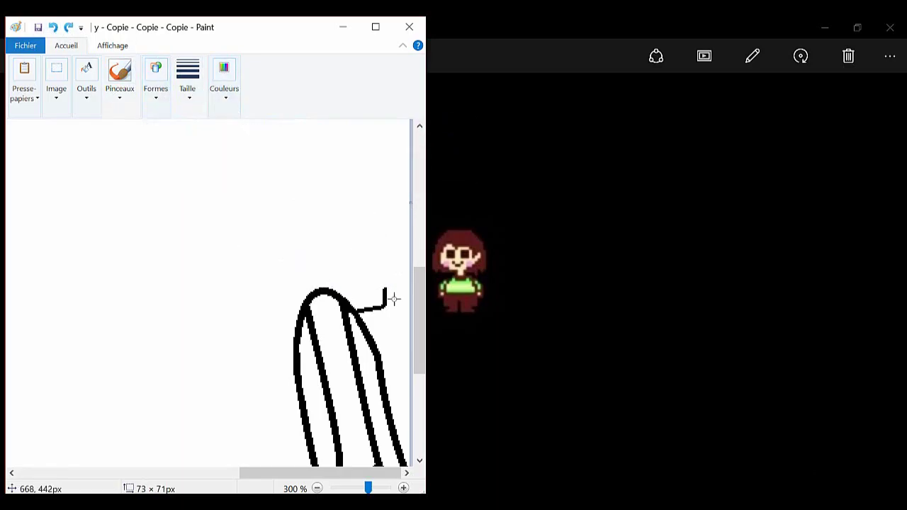
pyautogui.moveTo(385, 289); pyautogui.dragTo(310, 188)
pyautogui.moveTo(347, 240)
pyautogui.mouseDown()
pyautogui.moveTo(382, 245)
pyautogui.moveTo(366, 192)
pyautogui.mouseUp()
# Step: Erase the rounded shoulder and the upper ends of the torso and arm lines below the head with white
pyautogui.click(224, 82)
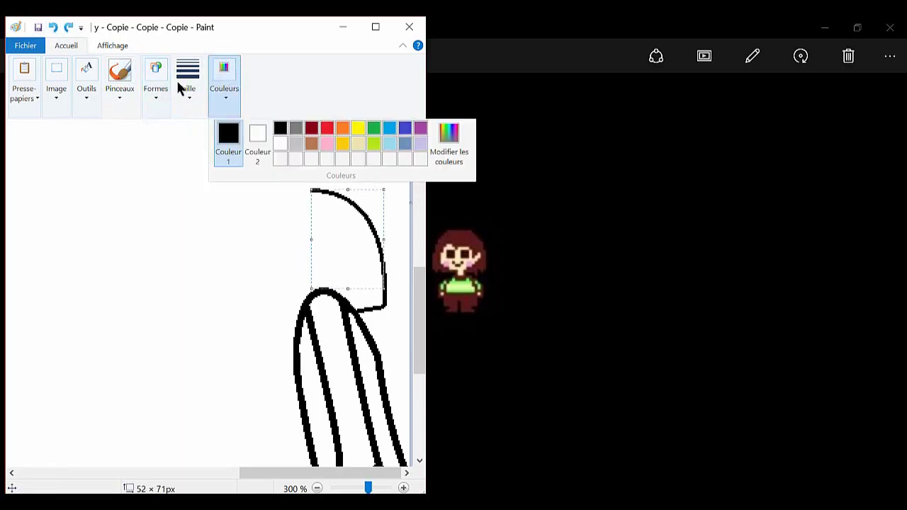
pyautogui.click(283, 269)
pyautogui.moveTo(283, 270); pyautogui.dragTo(359, 306)
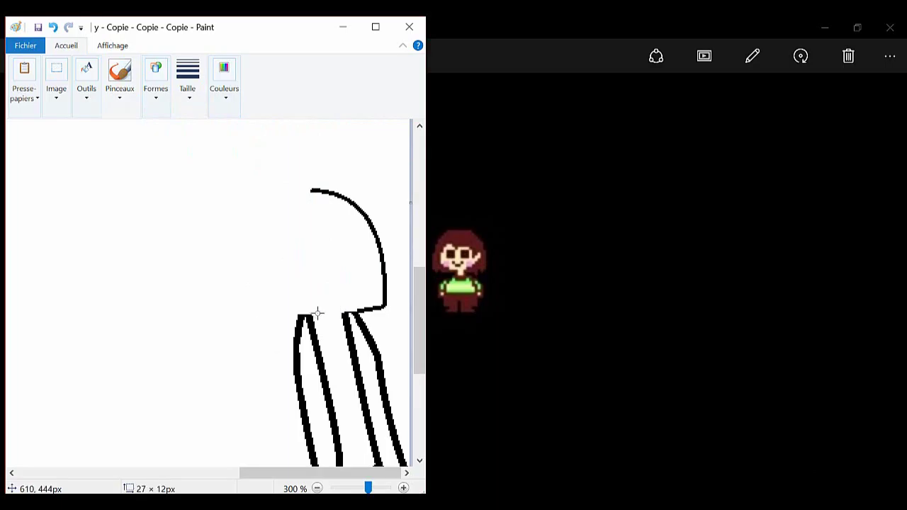
pyautogui.scroll(3, 318, 313)
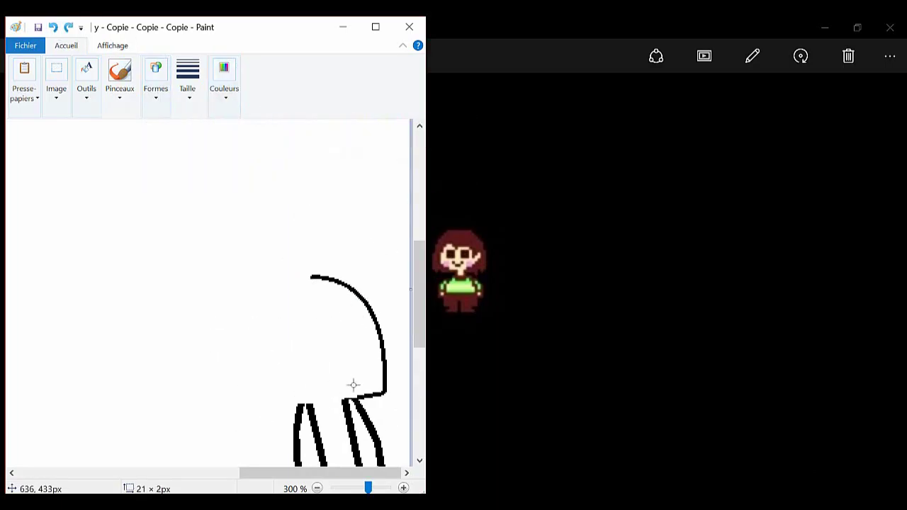
pyautogui.moveTo(294, 403); pyautogui.dragTo(387, 404)
pyautogui.scroll(-3, 225, 244)
pyautogui.click(223, 78)
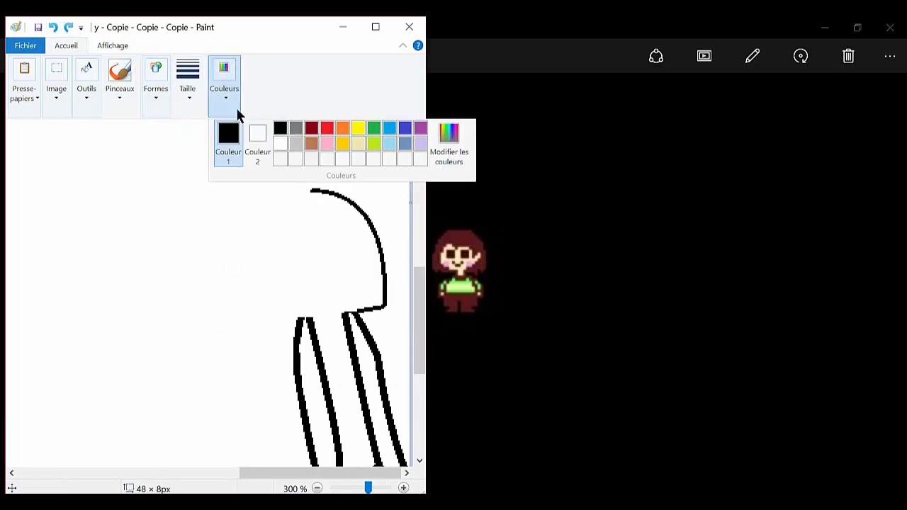
pyautogui.click(281, 142)
pyautogui.moveTo(293, 327)
pyautogui.mouseDown()
pyautogui.moveTo(361, 323)
pyautogui.moveTo(309, 316)
pyautogui.moveTo(356, 311)
pyautogui.moveTo(327, 312)
pyautogui.moveTo(310, 326)
pyautogui.moveTo(347, 318)
pyautogui.moveTo(275, 326)
pyautogui.moveTo(311, 190)
pyautogui.mouseUp()
# Step: Draw the jagged lower edge of the hair in black, running forward from the neck
pyautogui.click(224, 78)
pyautogui.click(282, 125)
pyautogui.click(156, 78)
pyautogui.click(149, 128)
pyautogui.click(354, 328)
# Step: Draw the hair's curved front edge from the top of the head down to the jagged lower edge
pyautogui.moveTo(296, 259)
pyautogui.mouseDown()
pyautogui.moveTo(342, 288)
pyautogui.moveTo(320, 276)
pyautogui.mouseUp()
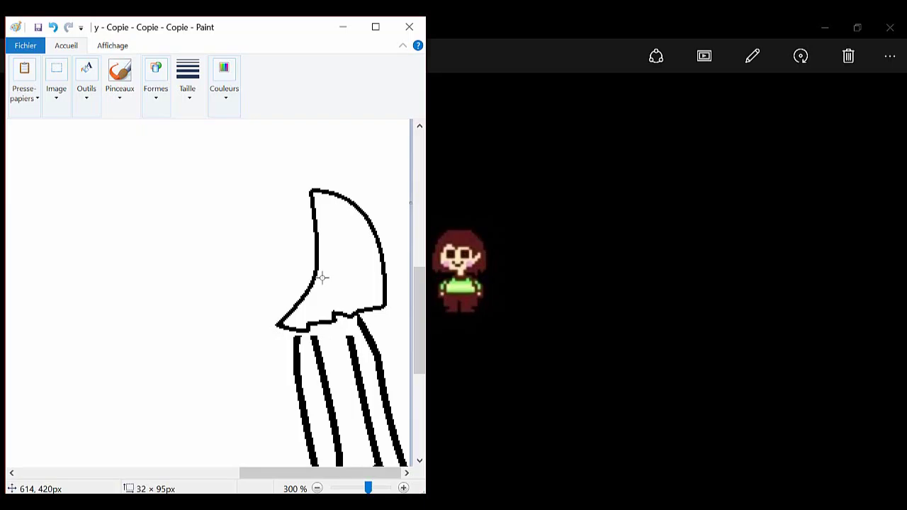
pyautogui.click(53, 27)
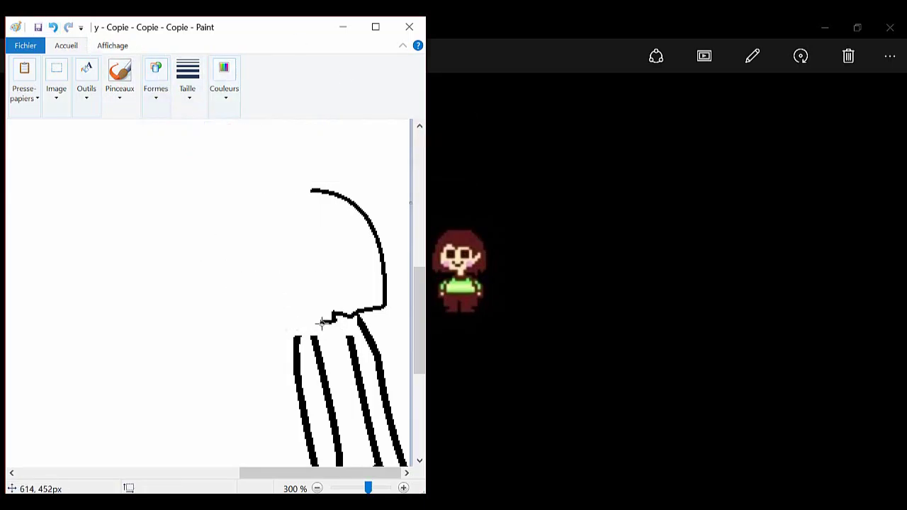
pyautogui.moveTo(323, 320)
pyautogui.mouseDown()
pyautogui.moveTo(310, 190)
pyautogui.moveTo(333, 277)
pyautogui.moveTo(327, 269)
pyautogui.moveTo(330, 304)
pyautogui.moveTo(344, 257)
pyautogui.moveTo(314, 205)
pyautogui.moveTo(324, 323)
pyautogui.mouseUp()
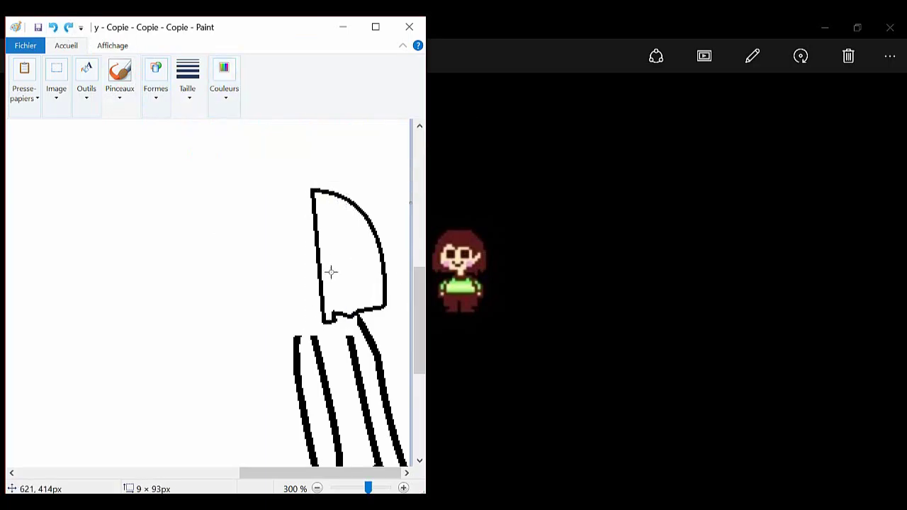
pyautogui.moveTo(331, 271); pyautogui.dragTo(348, 261)
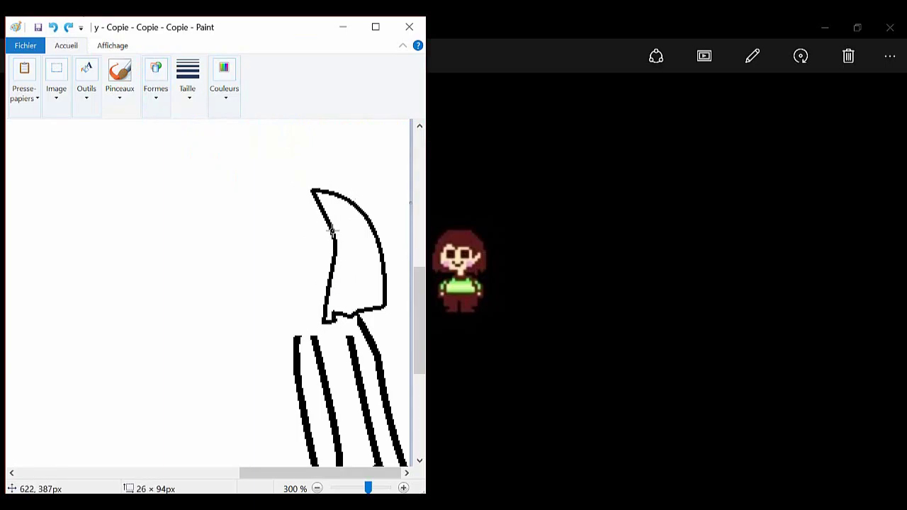
pyautogui.moveTo(331, 231); pyautogui.dragTo(315, 298)
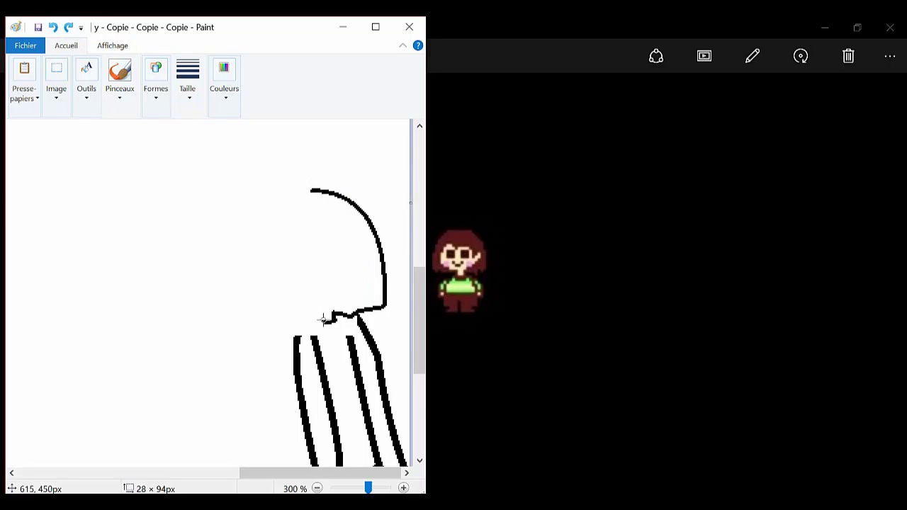
pyautogui.moveTo(345, 243); pyautogui.dragTo(326, 322)
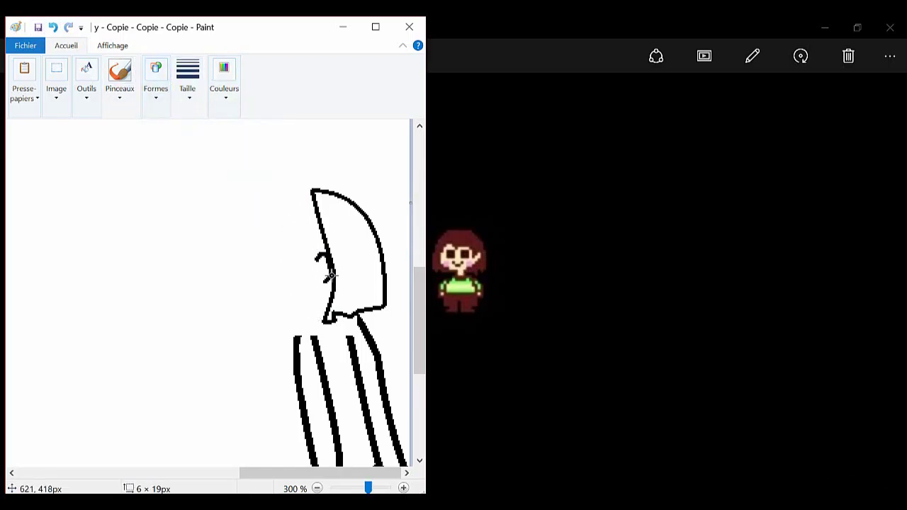
# Step: Close the small ear outline in front of the hair's edge with a curve about 3 × 18 px
pyautogui.click(156, 78)
pyautogui.click(170, 128)
pyautogui.moveTo(331, 278)
pyautogui.mouseDown()
pyautogui.moveTo(318, 294)
pyautogui.moveTo(316, 261)
pyautogui.mouseUp()
pyautogui.click(156, 78)
pyautogui.click(170, 127)
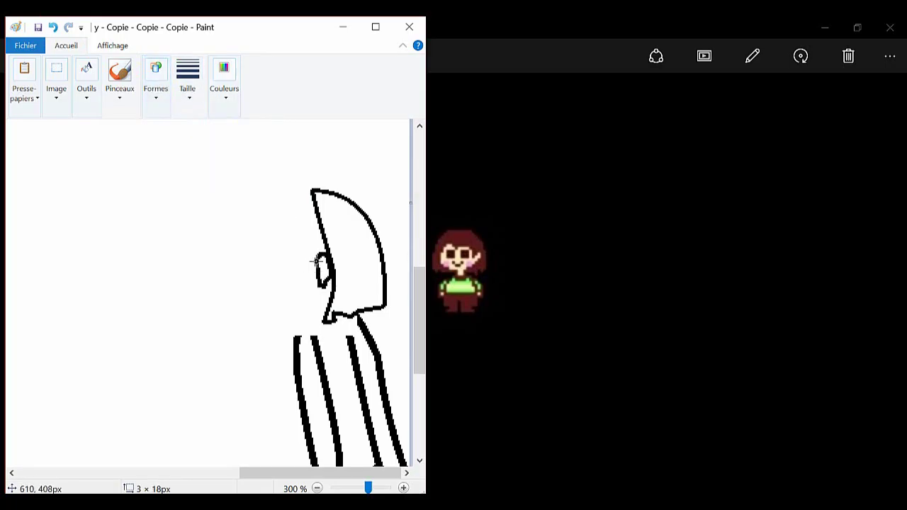
# Step: Draw the inner fold lines of the ear with the thinnest line size, covering about 8 × 8 px
pyautogui.click(187, 77)
pyautogui.click(229, 149)
pyautogui.click(156, 78)
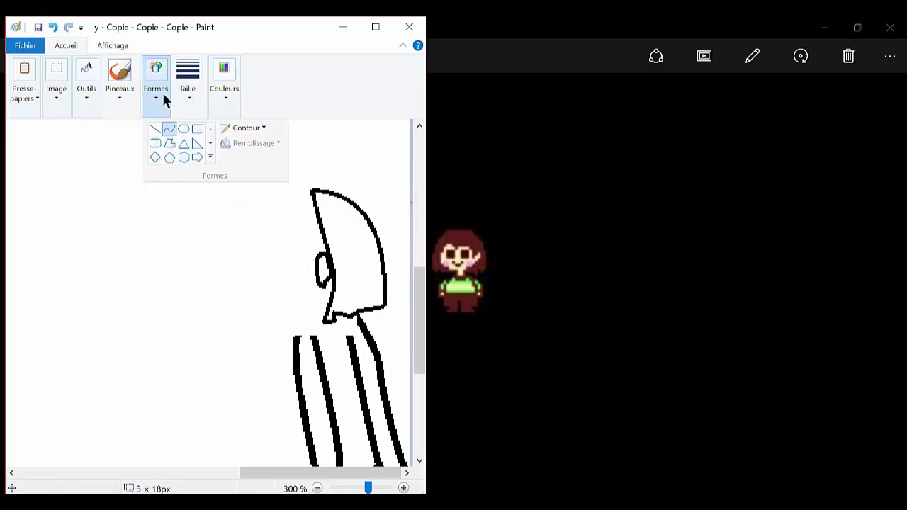
pyautogui.click(169, 126)
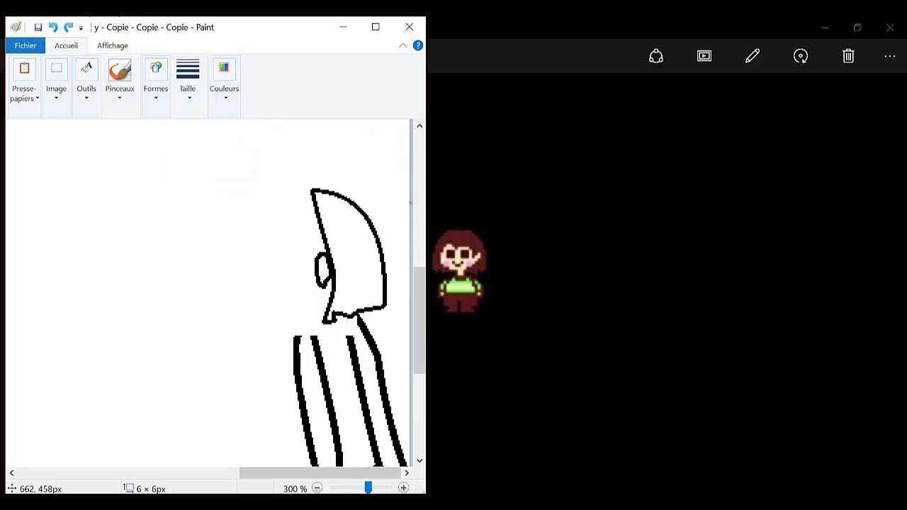
pyautogui.scroll(2, 354, 479)
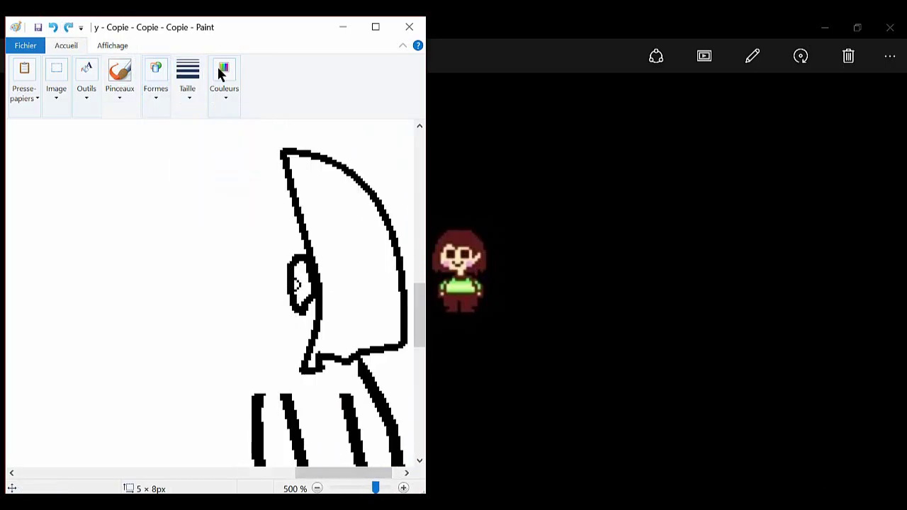
pyautogui.click(156, 78)
pyautogui.click(170, 128)
pyautogui.click(157, 79)
pyautogui.click(172, 136)
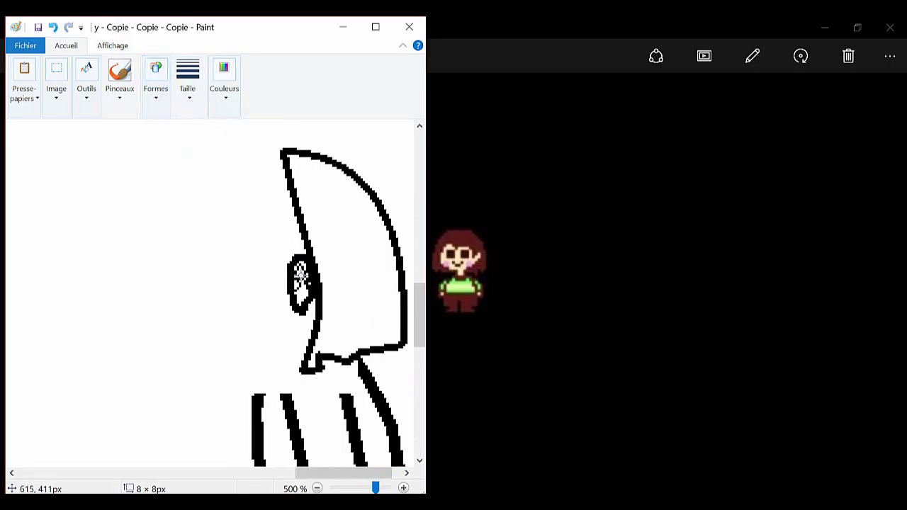
pyautogui.click(156, 78)
pyautogui.click(172, 126)
# Step: Fill the hollow inside the ear with a custom dark brown colour
pyautogui.click(87, 77)
pyautogui.click(103, 141)
pyautogui.click(224, 78)
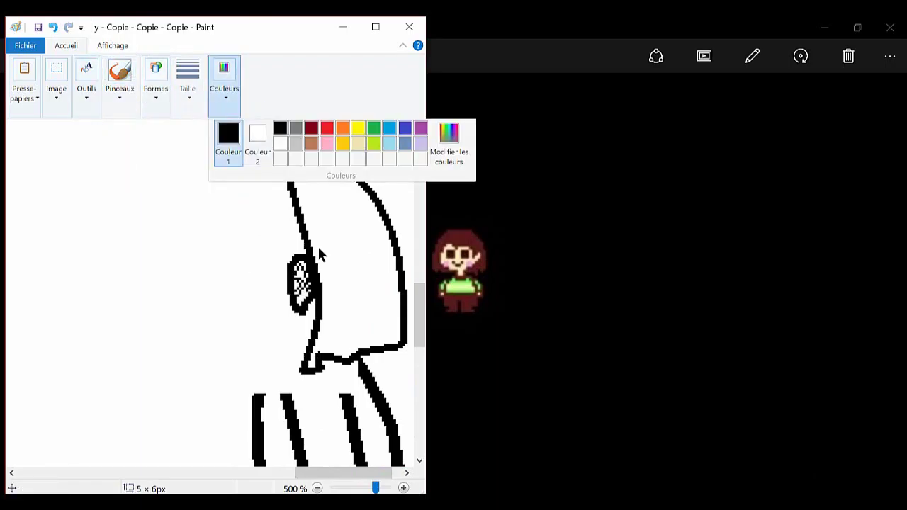
pyautogui.click(301, 284)
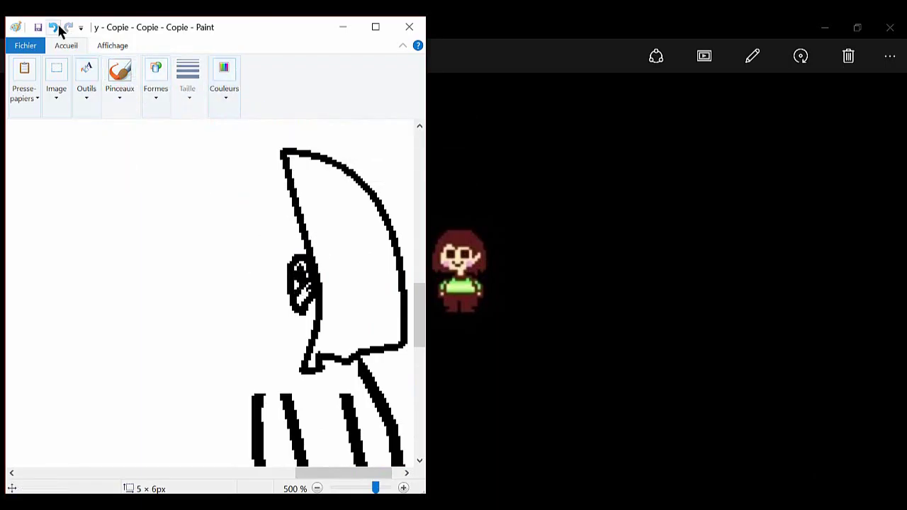
pyautogui.click(233, 85)
pyautogui.click(448, 138)
pyautogui.moveTo(364, 239); pyautogui.dragTo(365, 277)
pyautogui.press('Return')
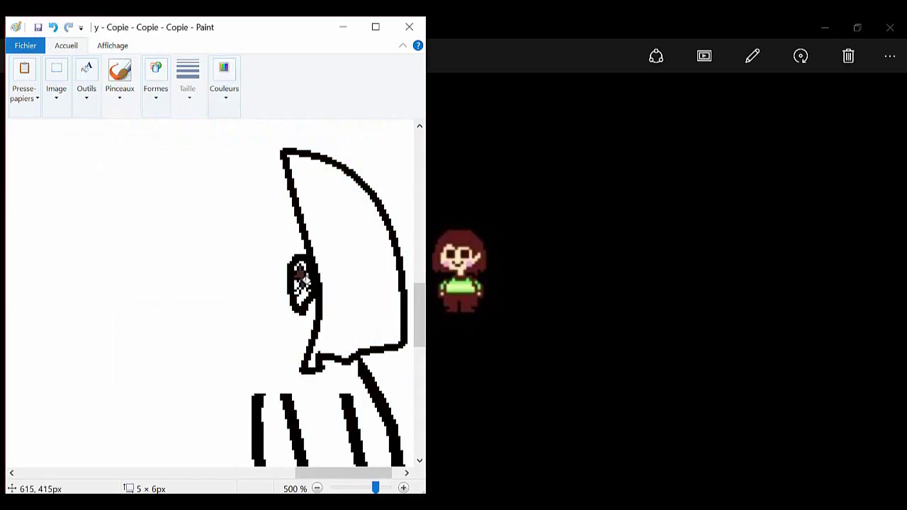
pyautogui.click(308, 255)
pyautogui.hotkey('ctrl', 'z')
pyautogui.hotkey('ctrl', 'y')
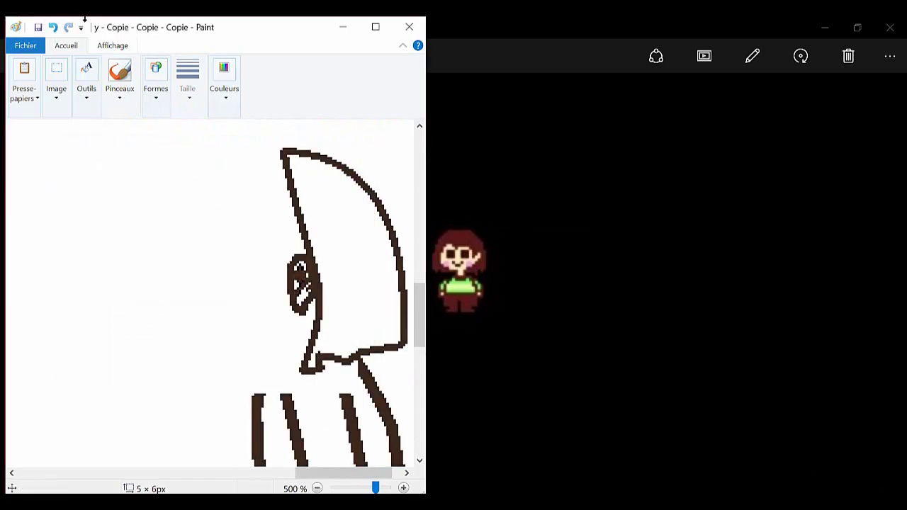
pyautogui.hotkey('ctrl', 'z')
pyautogui.click(52, 27)
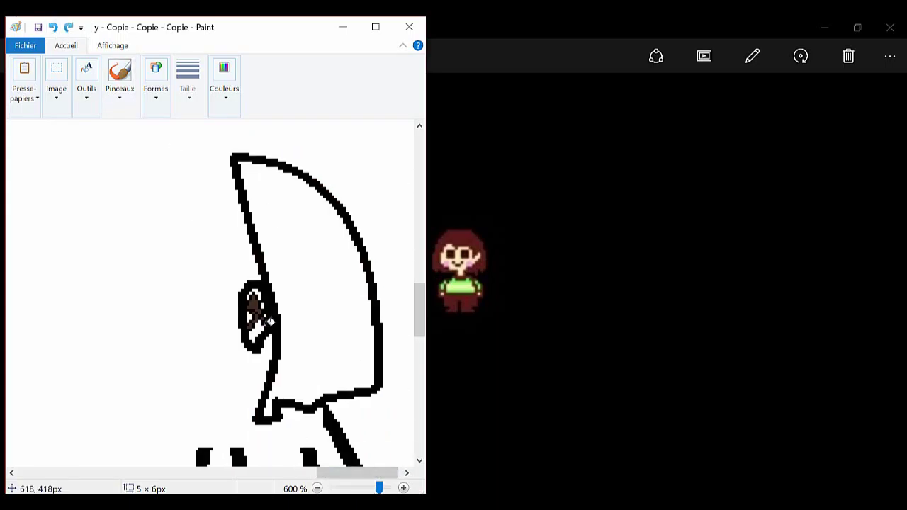
# Step: Extend the arm's back line up to the hair's lower edge in black with a thicker line size
pyautogui.scroll(-1, 269, 321)
pyautogui.click(224, 85)
pyautogui.click(234, 131)
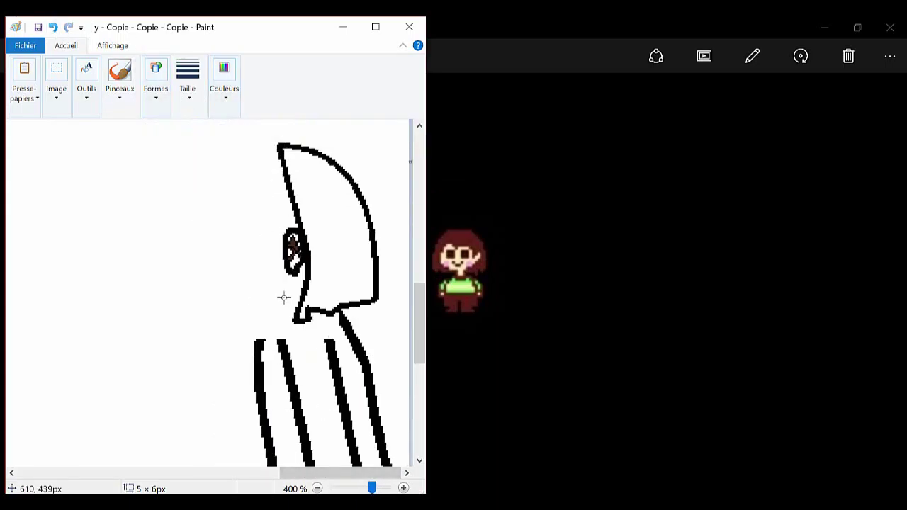
pyautogui.click(187, 78)
pyautogui.click(222, 204)
pyautogui.moveTo(330, 343); pyautogui.dragTo(317, 311)
# Step: Round the arm's front line up to the neck with a curve about 11 × 21 px, and extend the torso's back line to the hair
pyautogui.click(155, 75)
pyautogui.click(153, 131)
pyautogui.moveTo(281, 340); pyautogui.dragTo(286, 301)
pyautogui.click(52, 28)
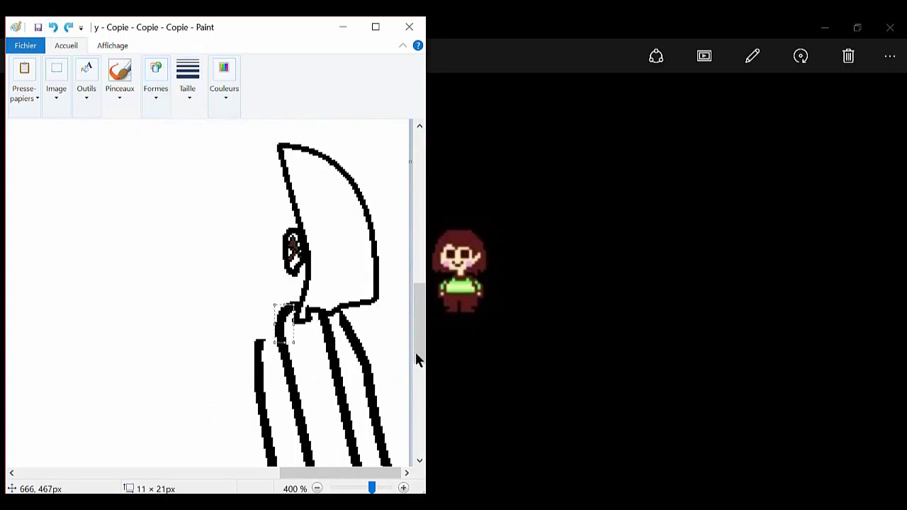
pyautogui.moveTo(355, 333); pyautogui.dragTo(338, 314)
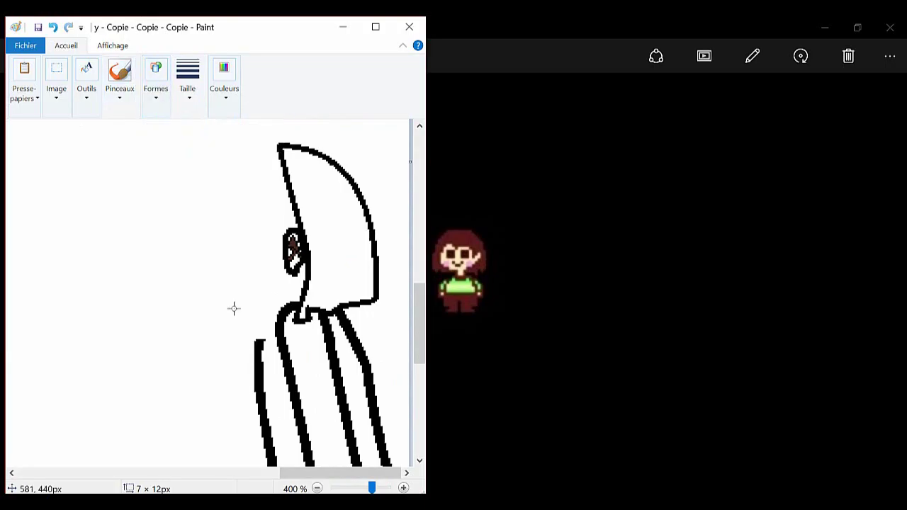
# Step: Redraw the upper part of the torso's front line as a curve about 6 × 48 px joining the shoulder
pyautogui.scroll(-1, 135, 113)
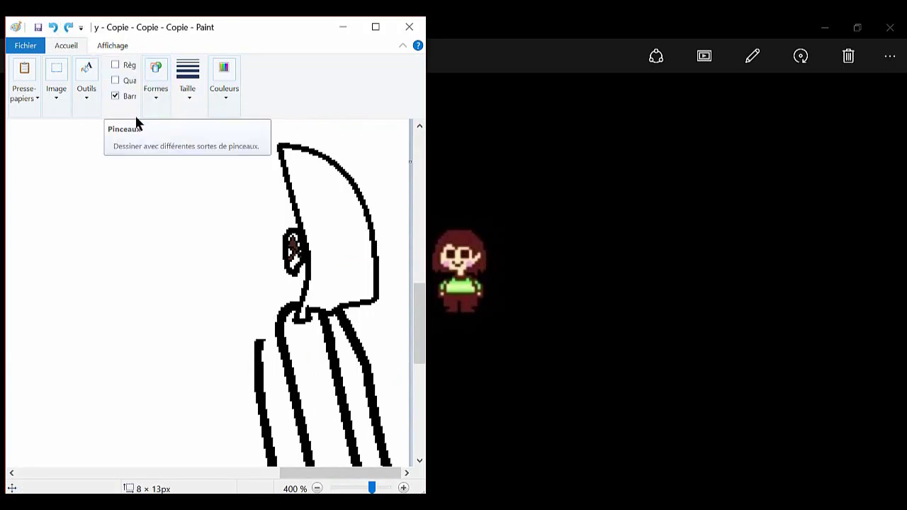
pyautogui.click(73, 42)
pyautogui.hotkey('ctrl', 'z')
pyautogui.click(156, 77)
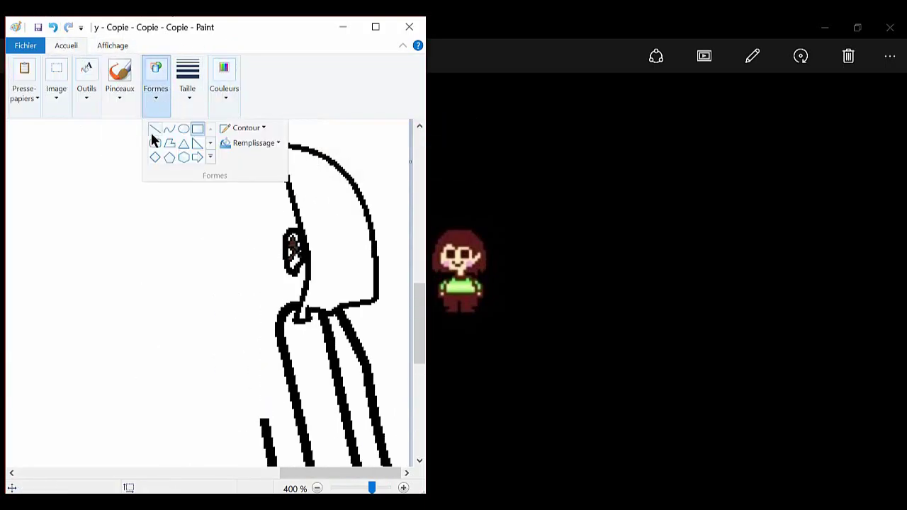
pyautogui.click(152, 137)
pyautogui.hotkey('ctrl', 'z')
pyautogui.moveTo(267, 464); pyautogui.dragTo(271, 337)
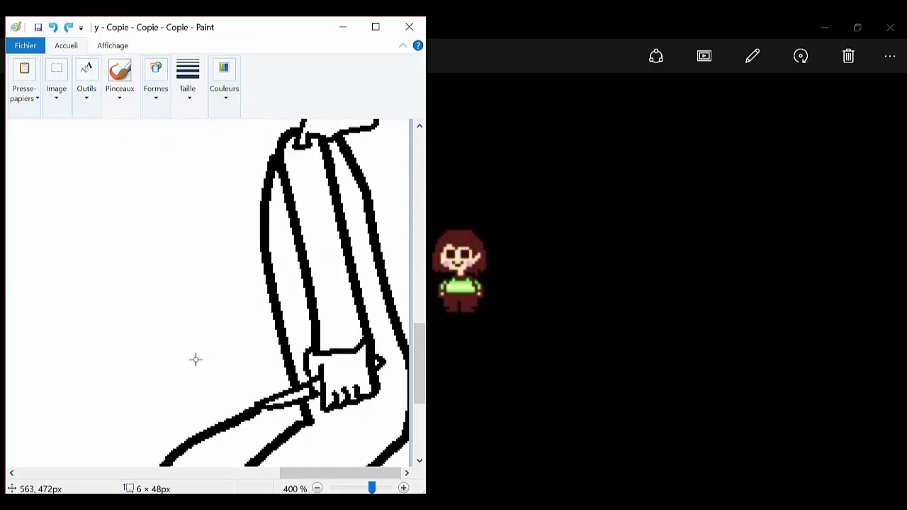
# Step: Draw the jaw and lower face outline from the neck up to the nose in black with a thinner line size
pyautogui.click(187, 78)
pyautogui.click(253, 153)
pyautogui.click(187, 78)
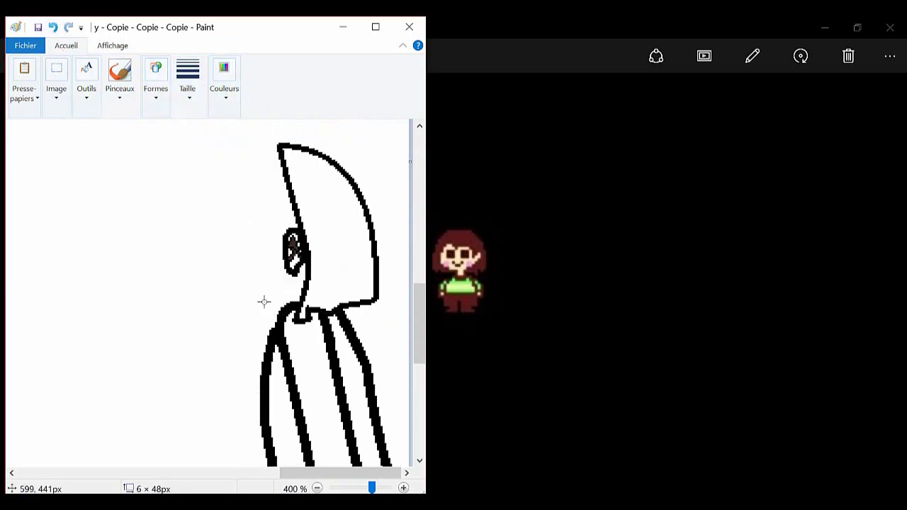
pyautogui.moveTo(280, 309)
pyautogui.mouseDown()
pyautogui.moveTo(253, 314)
pyautogui.moveTo(234, 243)
pyautogui.mouseUp()
pyautogui.click(187, 78)
pyautogui.hotkey('ctrl', 'z')
pyautogui.moveTo(255, 314); pyautogui.dragTo(248, 238)
# Step: Draw the curved forehead from above the nose to the top of the head, about 24 × 41 px
pyautogui.moveTo(241, 295)
pyautogui.mouseDown()
pyautogui.moveTo(227, 260)
pyautogui.moveTo(248, 300)
pyautogui.moveTo(228, 243)
pyautogui.moveTo(279, 146)
pyautogui.mouseUp()
pyautogui.hotkey('ctrl', 'z')
pyautogui.moveTo(236, 212); pyautogui.dragTo(243, 162)
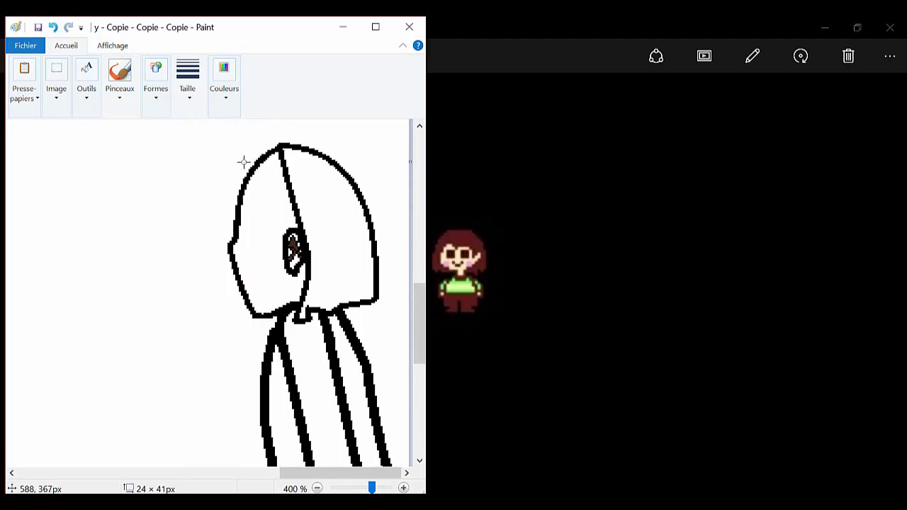
# Step: Erase the upper part of the hair's front edge above the ear with a white line about 9 × 40 px
pyautogui.click(223, 78)
pyautogui.click(283, 139)
pyautogui.moveTo(297, 224); pyautogui.dragTo(290, 152)
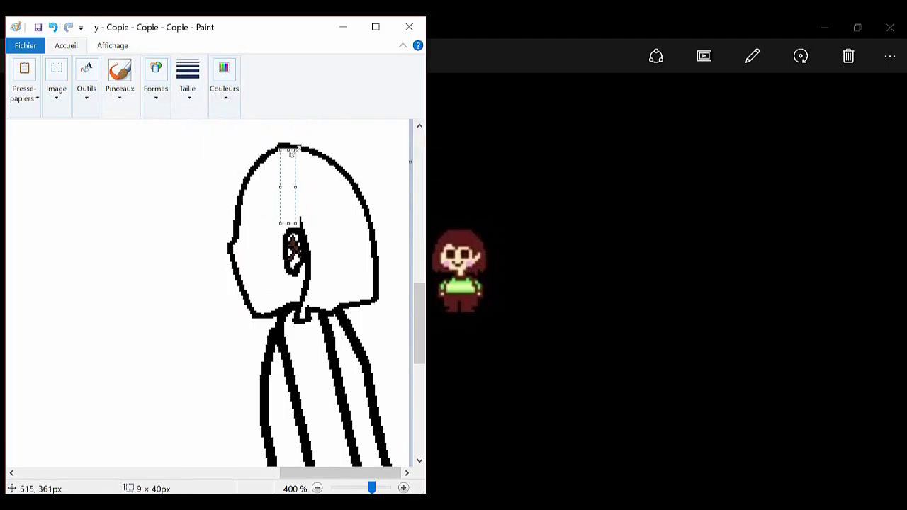
# Step: Draw the fringe line in black from the forehead to above the ear, ending in a curve about 14 × 16 px
pyautogui.click(156, 78)
pyautogui.click(157, 127)
pyautogui.moveTo(238, 202)
pyautogui.mouseDown()
pyautogui.moveTo(277, 204)
pyautogui.moveTo(263, 207)
pyautogui.moveTo(300, 218)
pyautogui.mouseUp()
pyautogui.click(156, 78)
pyautogui.click(158, 127)
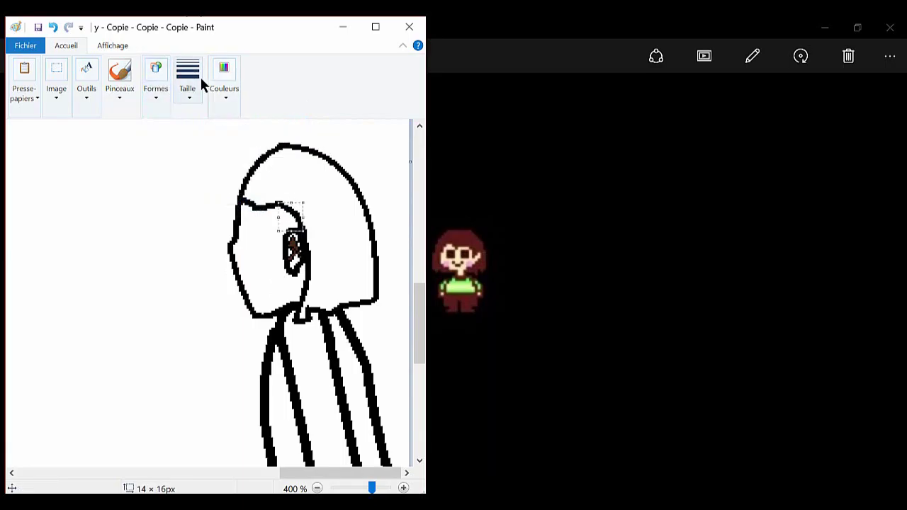
# Step: Erase the top of the head with a white area about 52 × 21 px and redraw the crown in black with flatter lines
pyautogui.click(224, 78)
pyautogui.click(281, 138)
pyautogui.moveTo(286, 142); pyautogui.dragTo(371, 168)
pyautogui.click(156, 77)
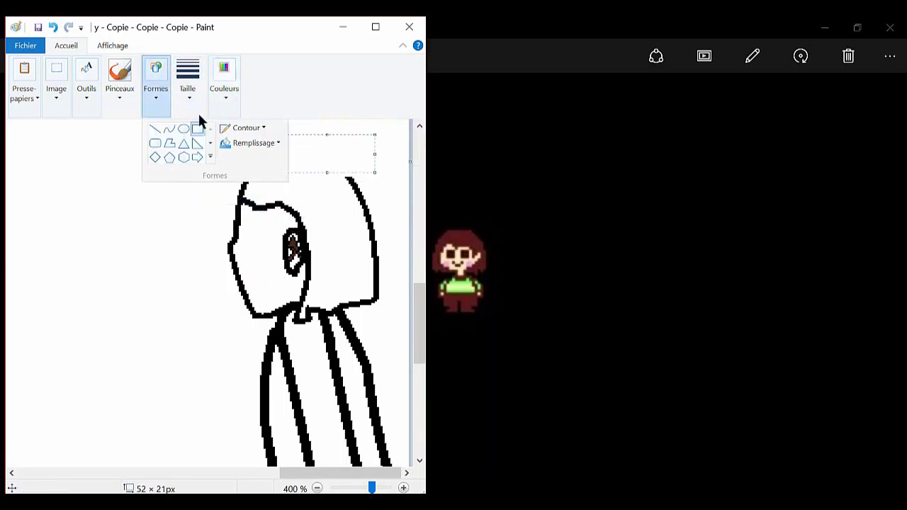
pyautogui.click(155, 128)
pyautogui.moveTo(274, 147)
pyautogui.mouseDown()
pyautogui.moveTo(317, 148)
pyautogui.moveTo(345, 168)
pyautogui.mouseUp()
pyautogui.click(155, 78)
pyautogui.click(157, 128)
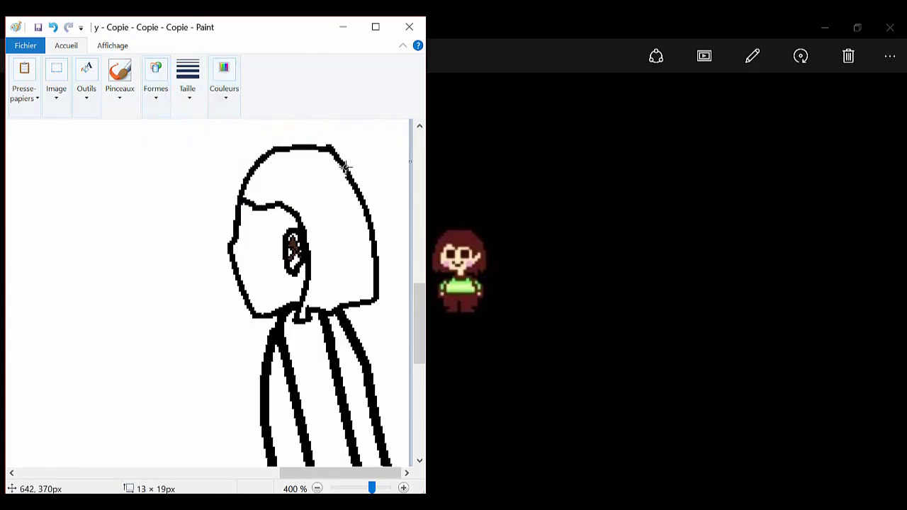
# Step: Draw a small smiling mouth about 9 × 6 px on the lower face
pyautogui.click(157, 71)
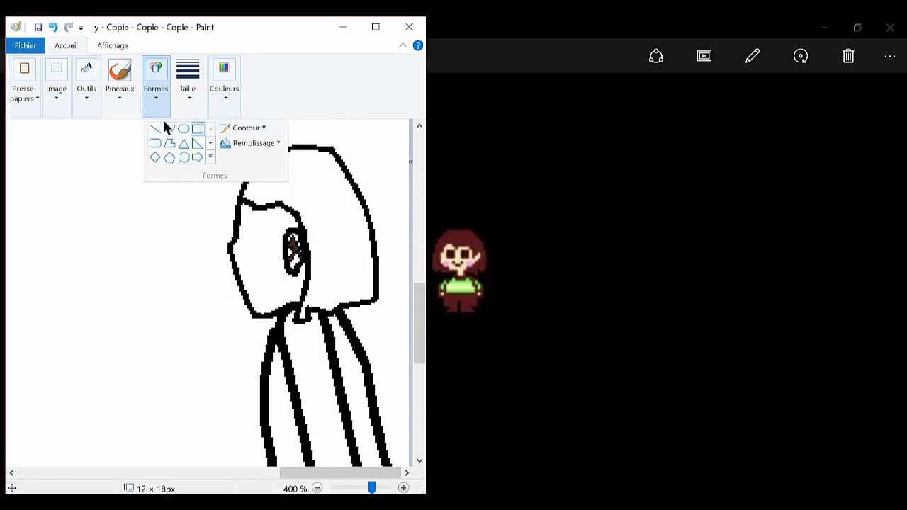
pyautogui.click(165, 128)
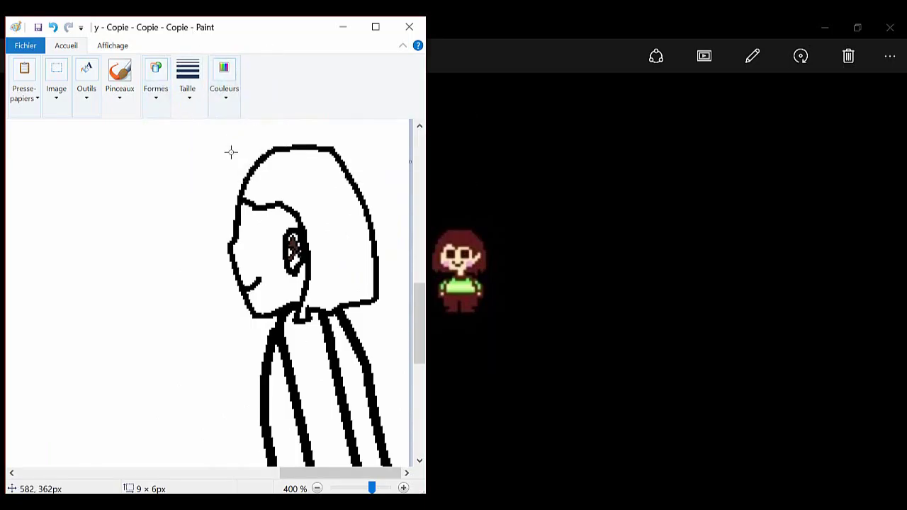
# Step: Erase the profile face, fringe, ear and neck piece, leaving only the back hair line and the body
pyautogui.click(224, 78)
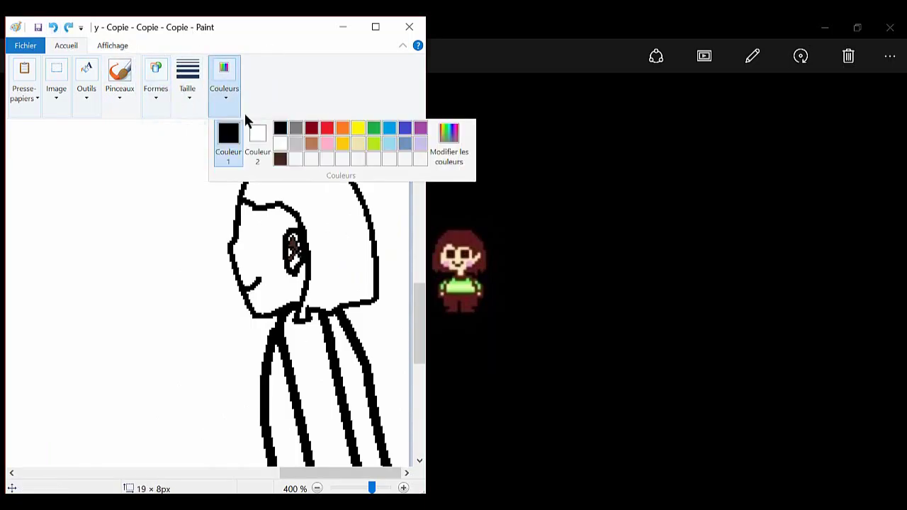
pyautogui.press('Delete')
pyautogui.hotkey('ctrl', 'z')
pyautogui.moveTo(234, 178); pyautogui.dragTo(277, 314)
pyautogui.press('Delete')
pyautogui.press('Delete')
pyautogui.moveTo(278, 199)
pyautogui.mouseDown()
pyautogui.moveTo(308, 250)
pyautogui.moveTo(318, 304)
pyautogui.mouseUp()
pyautogui.press('Delete')
pyautogui.moveTo(317, 340); pyautogui.dragTo(293, 316)
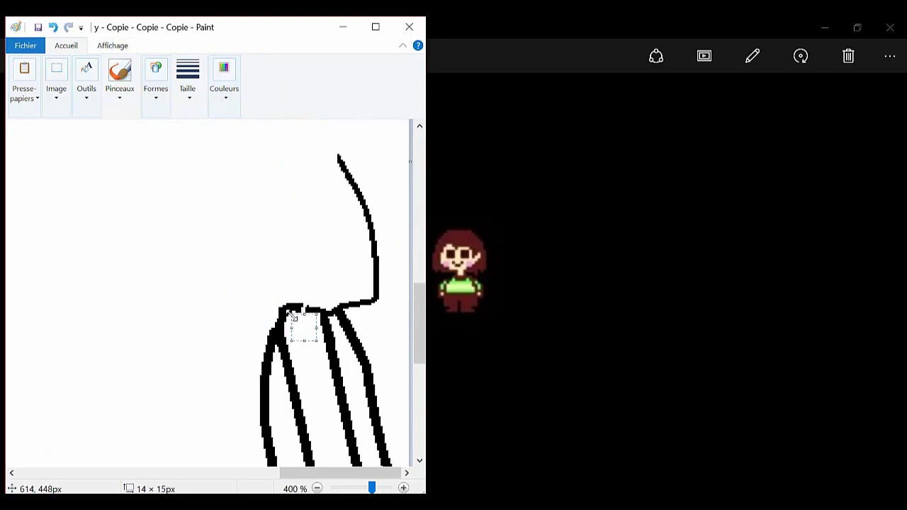
# Step: Close the gap in the neckline between the shoulders with a black curve about 12 × 6 px in the thickest line size
pyautogui.click(155, 78)
pyautogui.click(188, 78)
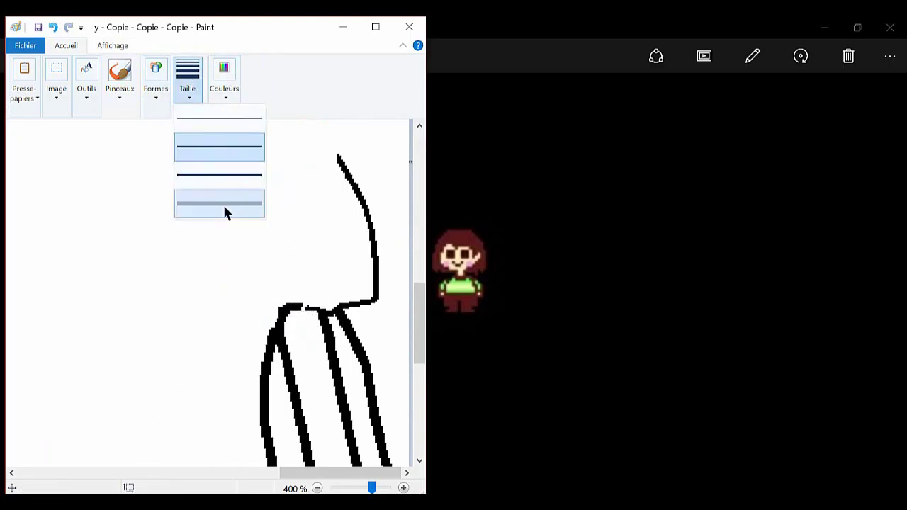
pyautogui.click(225, 205)
pyautogui.moveTo(338, 312); pyautogui.dragTo(305, 303)
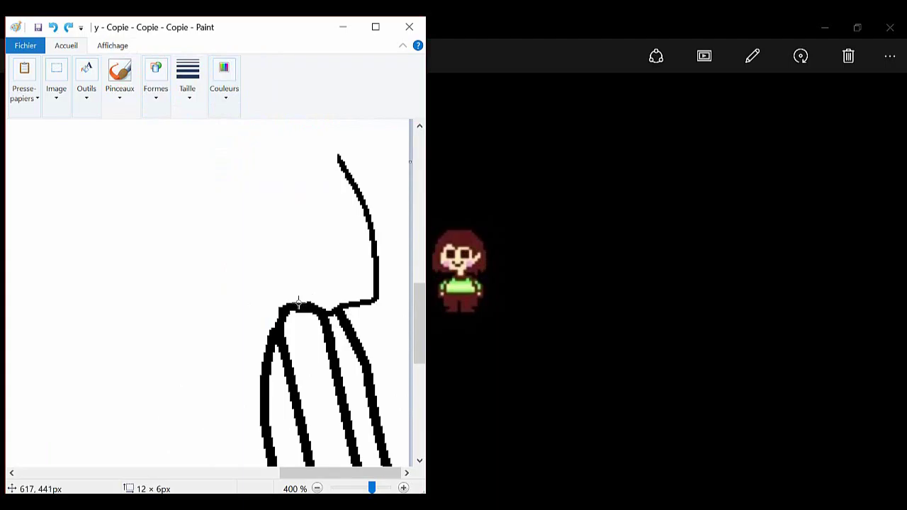
# Step: Draw a wide arch for the crown, starting from the upper end of the back hair line
pyautogui.scroll(-2, 279, 184)
pyautogui.scroll(4, 338, 247)
pyautogui.moveTo(338, 247)
pyautogui.mouseDown()
pyautogui.moveTo(217, 399)
pyautogui.moveTo(191, 291)
pyautogui.mouseUp()
pyautogui.hotkey('ctrl', 'z')
pyautogui.moveTo(334, 243)
pyautogui.mouseDown()
pyautogui.moveTo(222, 245)
pyautogui.moveTo(258, 211)
pyautogui.mouseUp()
pyautogui.scroll(-2, 212, 200)
# Step: Try to draw the left side of the hair as one long curve about 24 × 80 px
pyautogui.moveTo(224, 157)
pyautogui.mouseDown()
pyautogui.moveTo(203, 310)
pyautogui.moveTo(182, 270)
pyautogui.mouseUp()
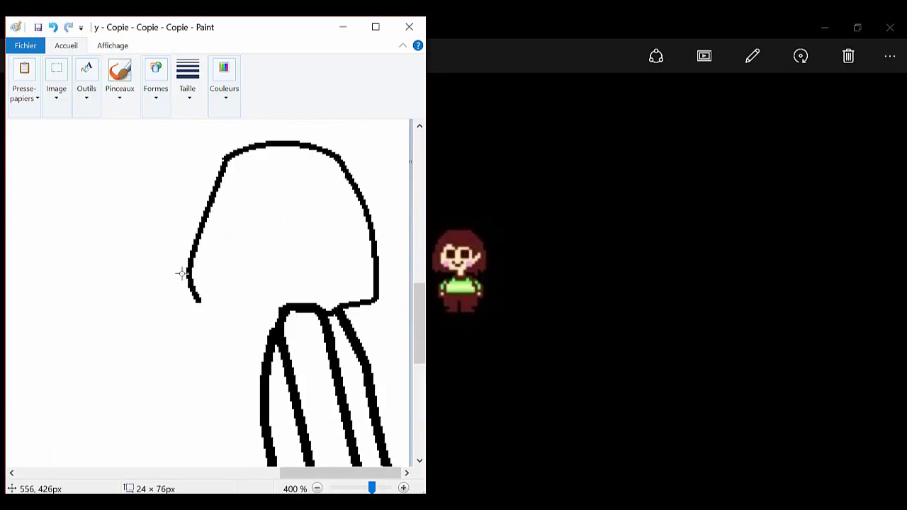
pyautogui.hotkey('ctrl', 'z')
pyautogui.moveTo(223, 157); pyautogui.dragTo(198, 307)
pyautogui.moveTo(205, 273)
pyautogui.mouseDown()
pyautogui.moveTo(191, 178)
pyautogui.moveTo(178, 273)
pyautogui.mouseUp()
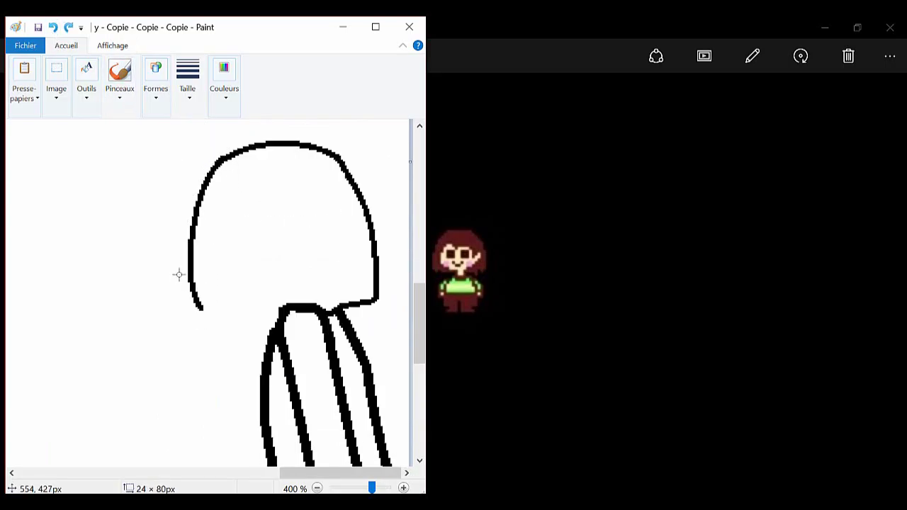
pyautogui.hotkey('ctrl', 'z')
# Step: Draw the left hair outline from the crown down to the neck in short, slightly wavy curves
pyautogui.moveTo(224, 157)
pyautogui.mouseDown()
pyautogui.moveTo(195, 203)
pyautogui.moveTo(215, 206)
pyautogui.moveTo(186, 220)
pyautogui.moveTo(202, 235)
pyautogui.mouseUp()
pyautogui.click(52, 27)
pyautogui.click(188, 77)
pyautogui.click(203, 248)
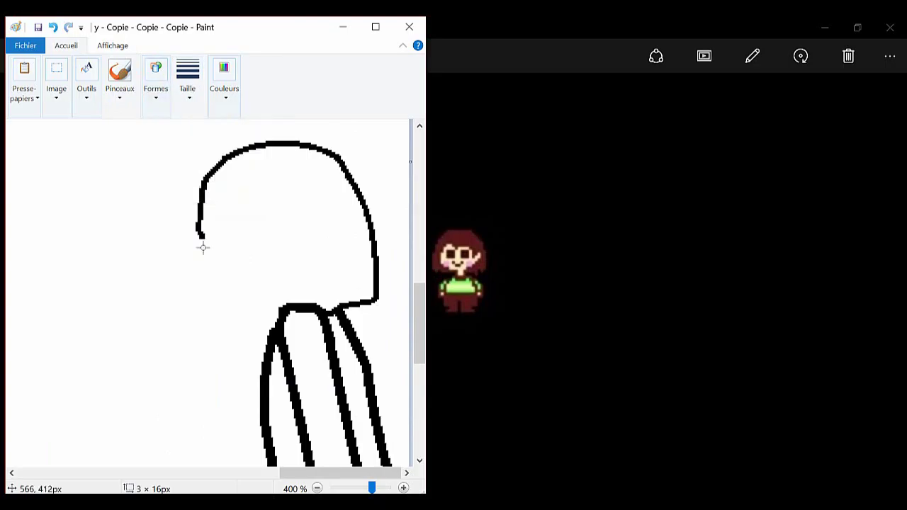
pyautogui.click(156, 78)
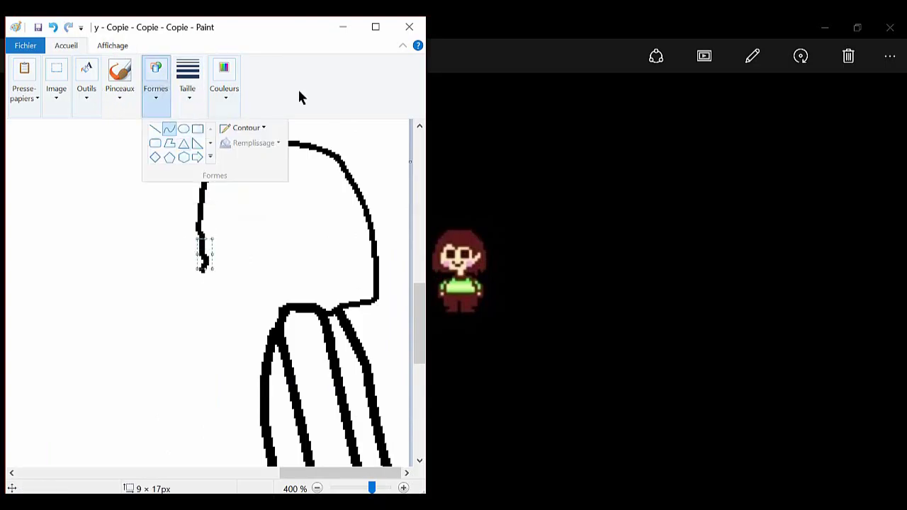
pyautogui.click(172, 128)
pyautogui.moveTo(204, 270)
pyautogui.mouseDown()
pyautogui.moveTo(219, 303)
pyautogui.moveTo(204, 290)
pyautogui.moveTo(244, 298)
pyautogui.mouseUp()
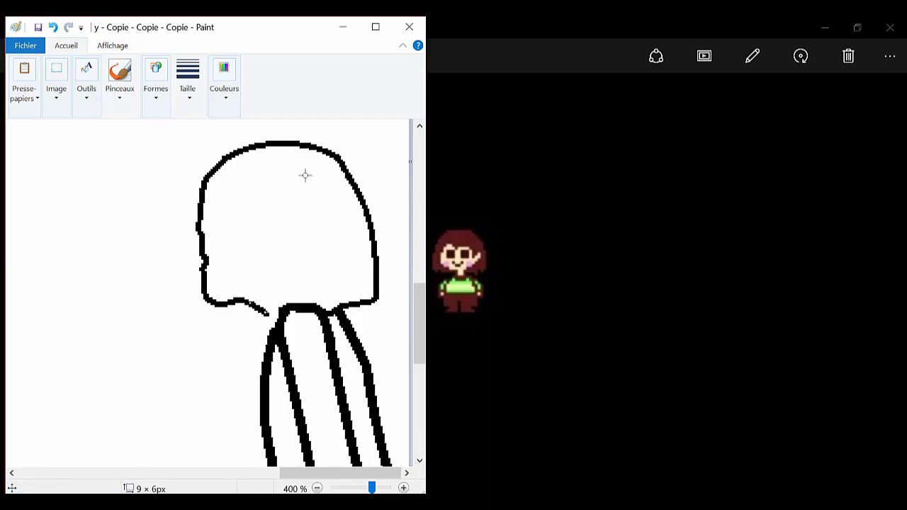
# Step: Draw the left side of the face as a curve about 27 × 43 px rising from the neck
pyautogui.click(188, 78)
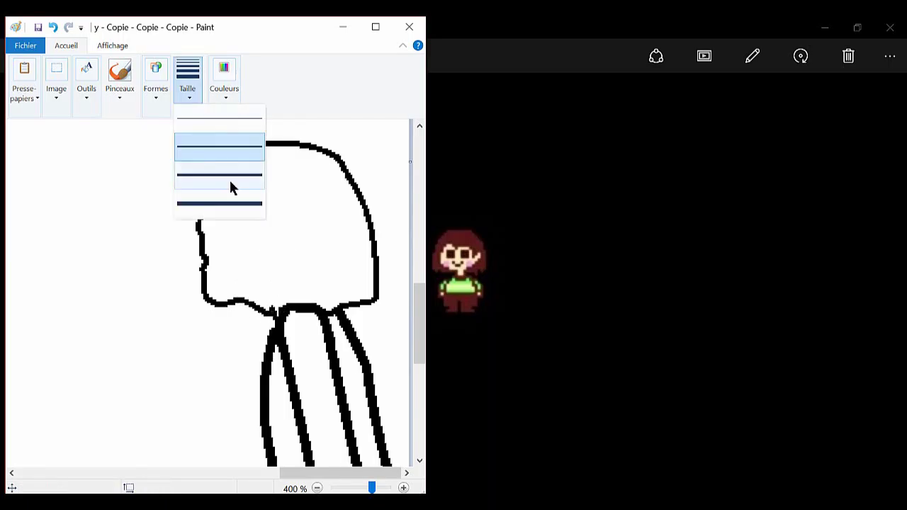
pyautogui.click(233, 186)
pyautogui.moveTo(273, 310); pyautogui.dragTo(224, 228)
pyautogui.moveTo(247, 271)
pyautogui.mouseDown()
pyautogui.moveTo(236, 277)
pyautogui.moveTo(225, 259)
pyautogui.mouseUp()
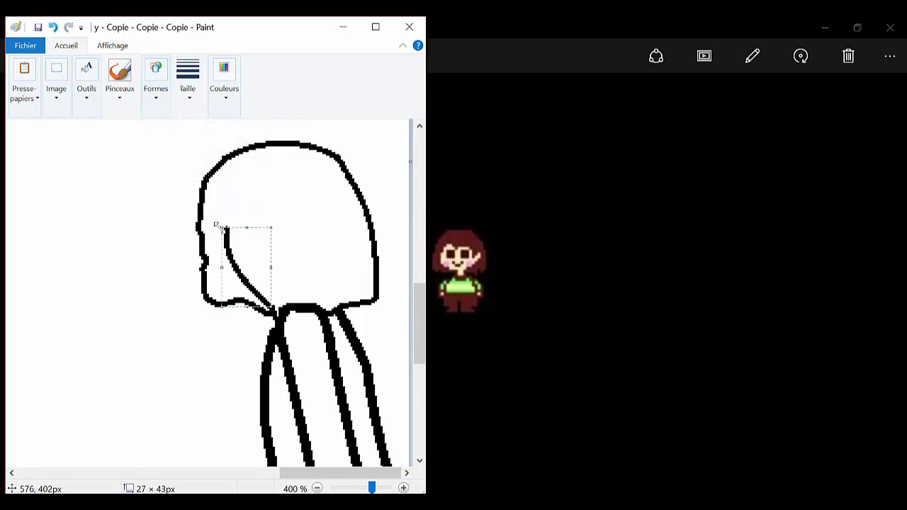
pyautogui.moveTo(217, 222); pyautogui.dragTo(234, 239)
# Step: Draw the fringe as two joined arches over the face, ending in a curve about 9 × 26 px on the right side
pyautogui.moveTo(247, 202)
pyautogui.mouseDown()
pyautogui.moveTo(241, 186)
pyautogui.moveTo(277, 184)
pyautogui.moveTo(272, 201)
pyautogui.moveTo(249, 188)
pyautogui.moveTo(287, 201)
pyautogui.moveTo(318, 189)
pyautogui.moveTo(337, 229)
pyautogui.moveTo(334, 218)
pyautogui.mouseUp()
pyautogui.hotkey('ctrl', 'z')
pyautogui.hotkey('ctrl', 'z')
pyautogui.click(156, 82)
pyautogui.click(168, 127)
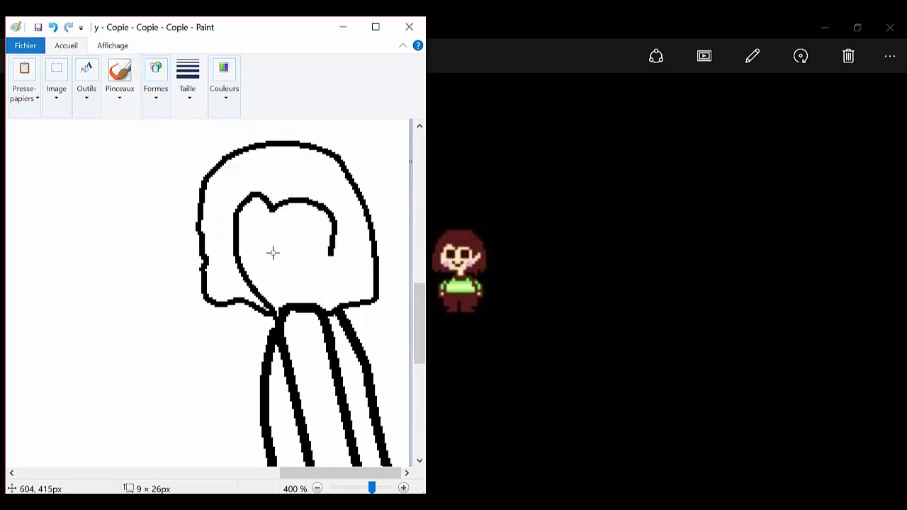
# Step: Draw the right ear beside the end of the fringe with a thinner line, including its outer curve and inner folds
pyautogui.click(188, 82)
pyautogui.click(233, 138)
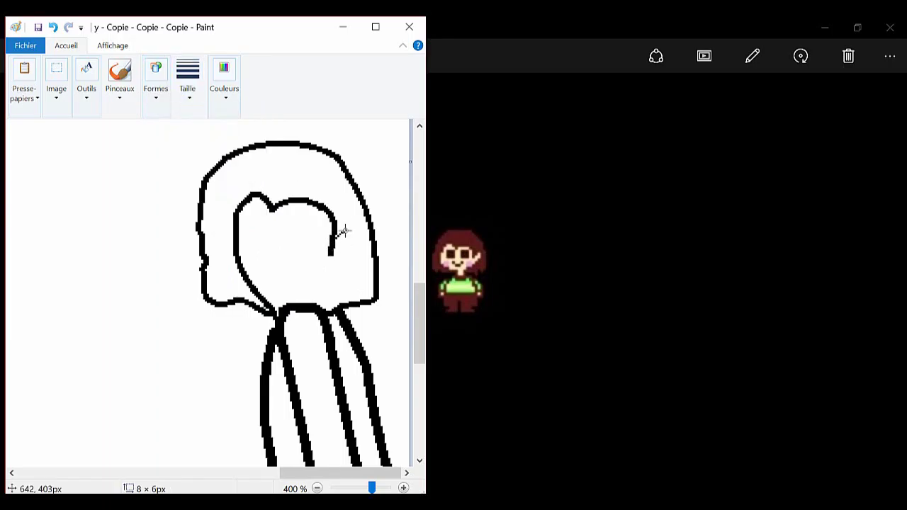
pyautogui.click(159, 81)
pyautogui.click(168, 127)
pyautogui.moveTo(353, 249); pyautogui.dragTo(361, 264)
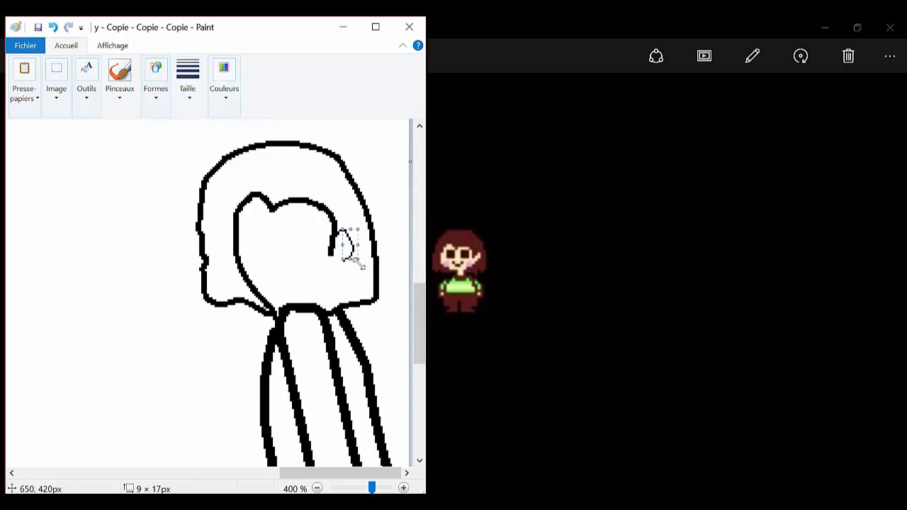
pyautogui.hotkey('ctrl', 'z')
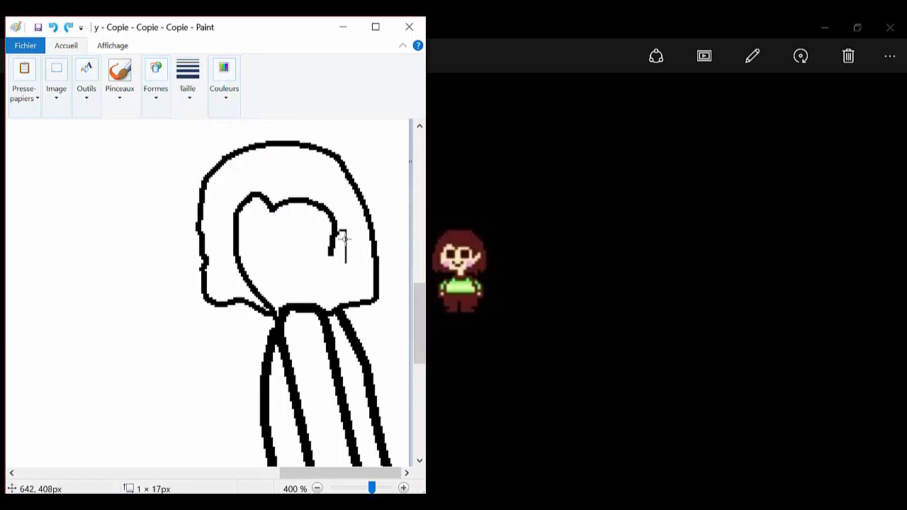
pyautogui.moveTo(349, 261); pyautogui.dragTo(335, 268)
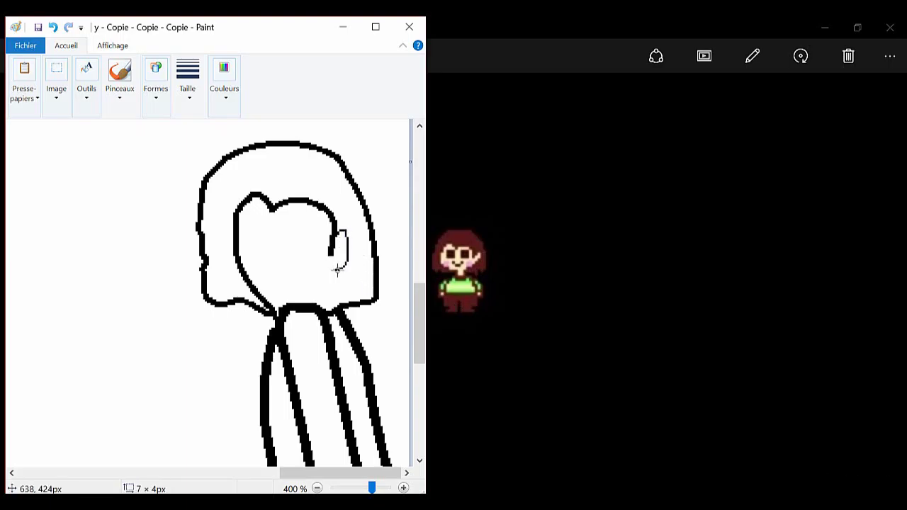
pyautogui.keyDown('ctrl'); pyautogui.scroll(2, 335, 447); pyautogui.keyUp('ctrl')
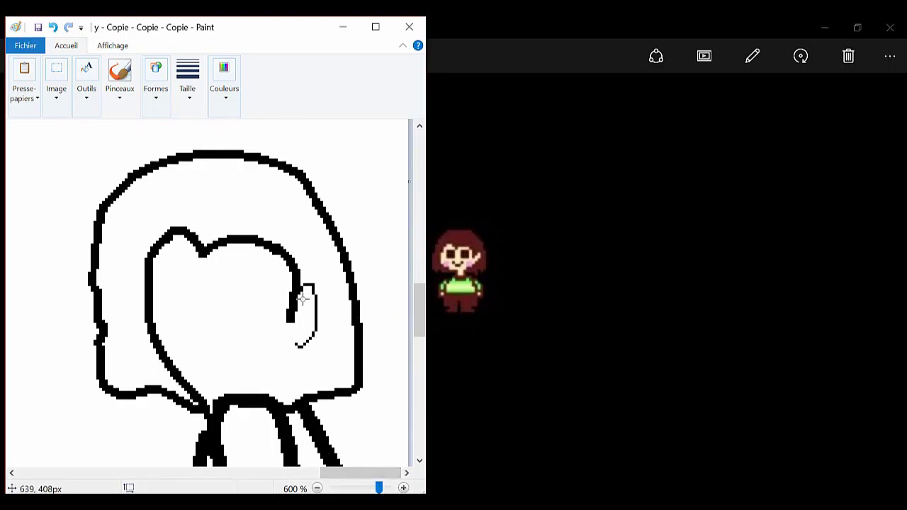
pyautogui.moveTo(303, 307); pyautogui.dragTo(306, 298)
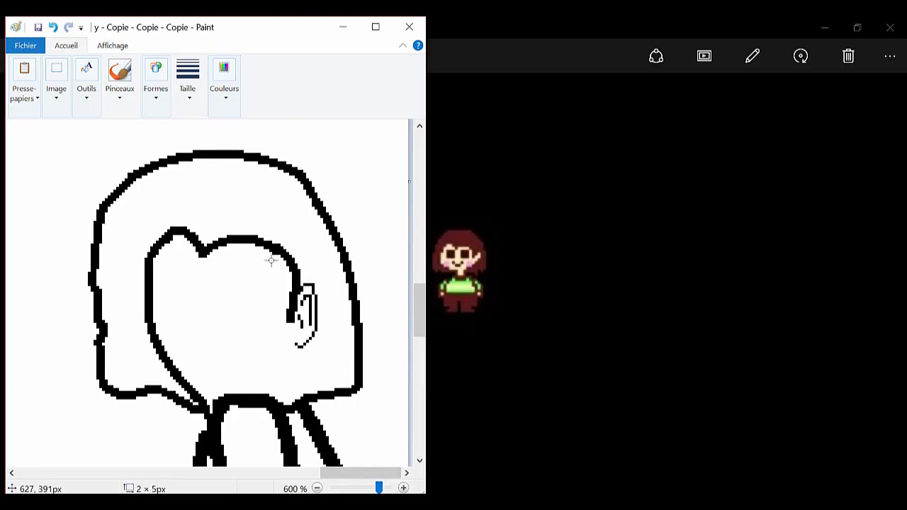
# Step: Draw the right jaw line from the bottom of the ear to the neck in a thicker line, about 10 × 19 px
pyautogui.click(189, 85)
pyautogui.moveTo(269, 393)
pyautogui.mouseDown()
pyautogui.moveTo(292, 325)
pyautogui.moveTo(280, 400)
pyautogui.mouseUp()
pyautogui.hotkey('ctrl', 'z')
pyautogui.scroll(-3, 308, 317)
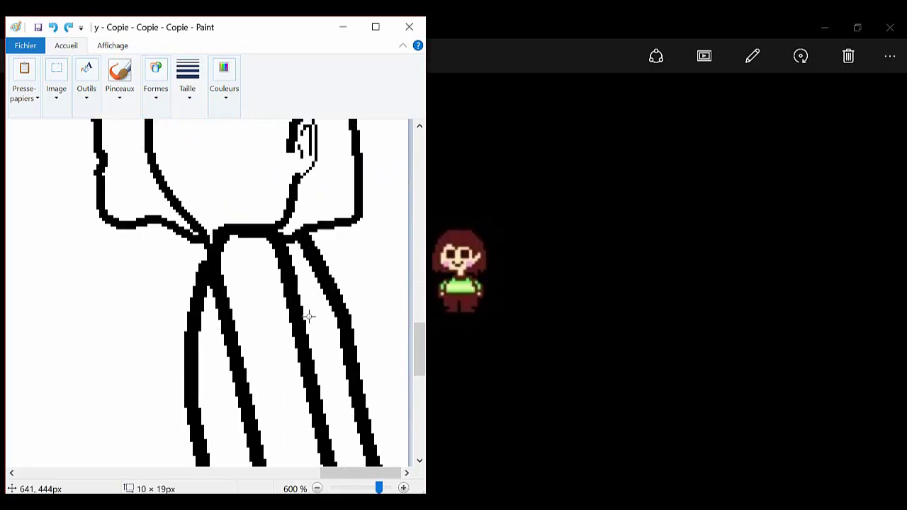
# Step: Draw a smiling mouth as a black upward-curving line on the lower face
pyautogui.scroll(3, 308, 317)
pyautogui.click(226, 84)
pyautogui.click(222, 98)
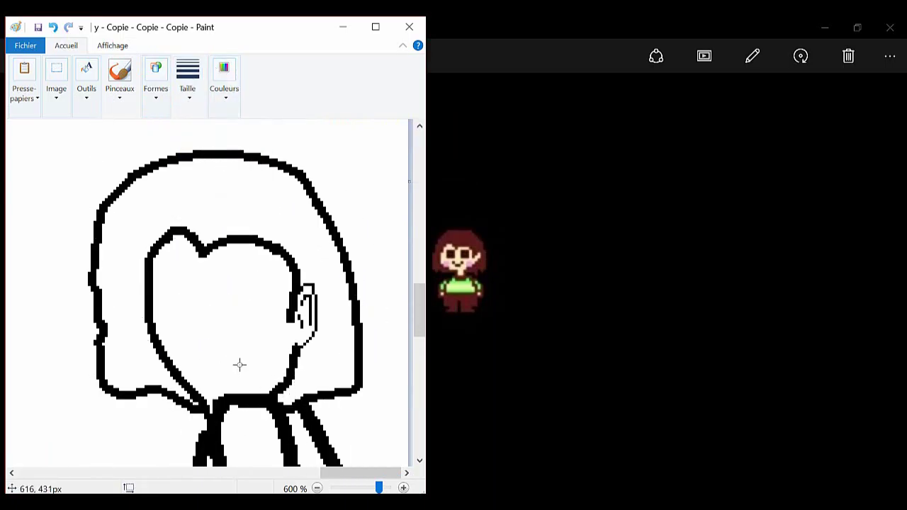
pyautogui.moveTo(202, 359)
pyautogui.mouseDown()
pyautogui.moveTo(261, 359)
pyautogui.moveTo(242, 369)
pyautogui.mouseUp()
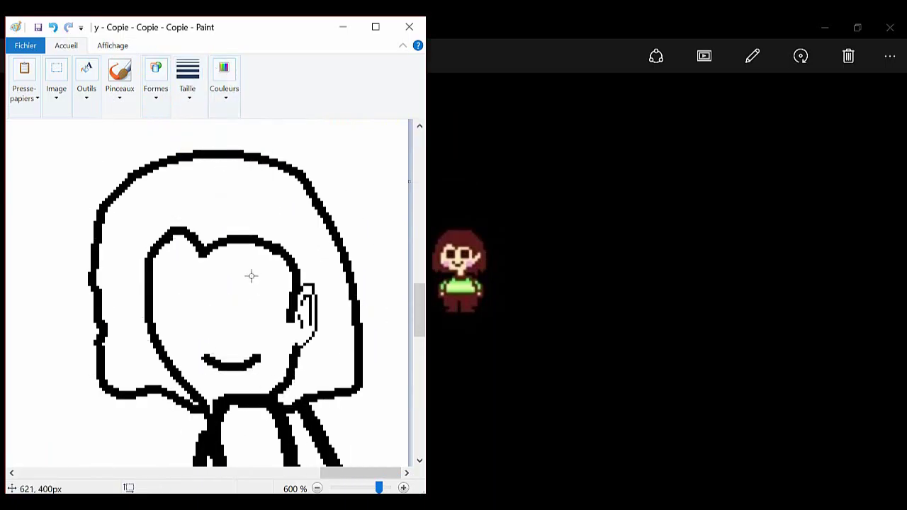
# Step: Draw the left ear outside the face outline with the thinnest line size
pyautogui.scroll(-2, 251, 276)
pyautogui.scroll(1, 278, 366)
pyautogui.click(188, 78)
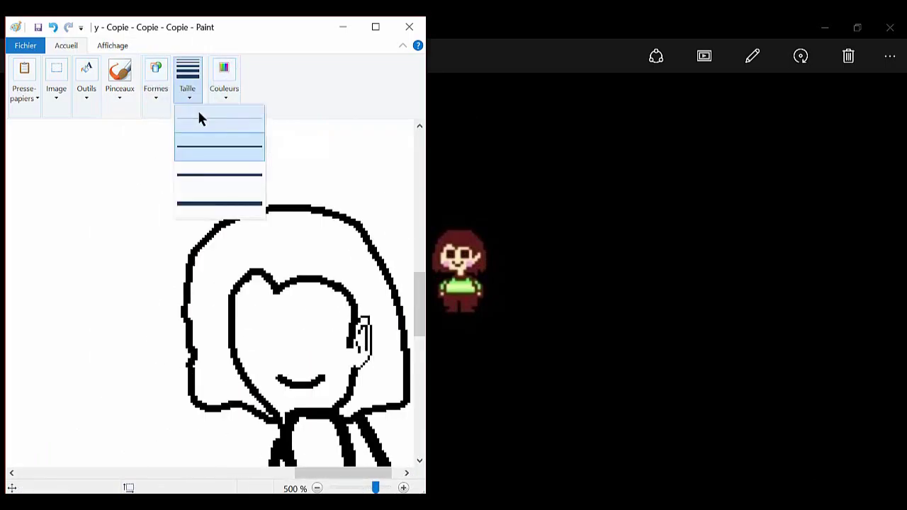
pyautogui.click(198, 119)
pyautogui.click(403, 488)
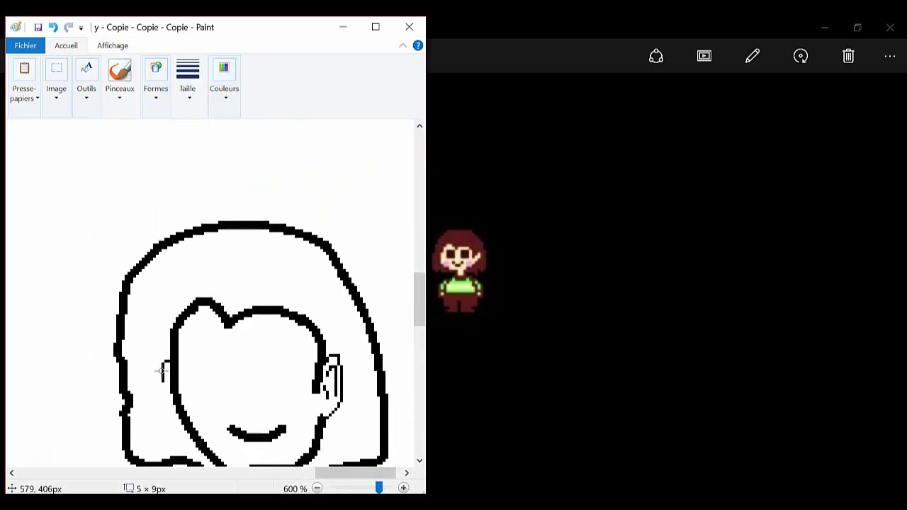
pyautogui.click(162, 92)
pyautogui.click(170, 140)
# Step: Select the mouth and move it slightly to the left
pyautogui.scroll(-3, 210, 374)
pyautogui.click(57, 78)
pyautogui.click(56, 142)
pyautogui.moveTo(222, 243)
pyautogui.mouseDown()
pyautogui.moveTo(293, 283)
pyautogui.moveTo(263, 259)
pyautogui.moveTo(309, 263)
pyautogui.mouseUp()
# Step: Draw a small thin-outlined circle on each cheek, one on either side of the mouth
pyautogui.click(156, 78)
pyautogui.click(185, 129)
pyautogui.moveTo(189, 235)
pyautogui.mouseDown()
pyautogui.moveTo(220, 275)
pyautogui.moveTo(190, 248)
pyautogui.mouseUp()
pyautogui.click(265, 194)
# Step: Draw a small nose above the mouth from short thin lines
pyautogui.click(156, 77)
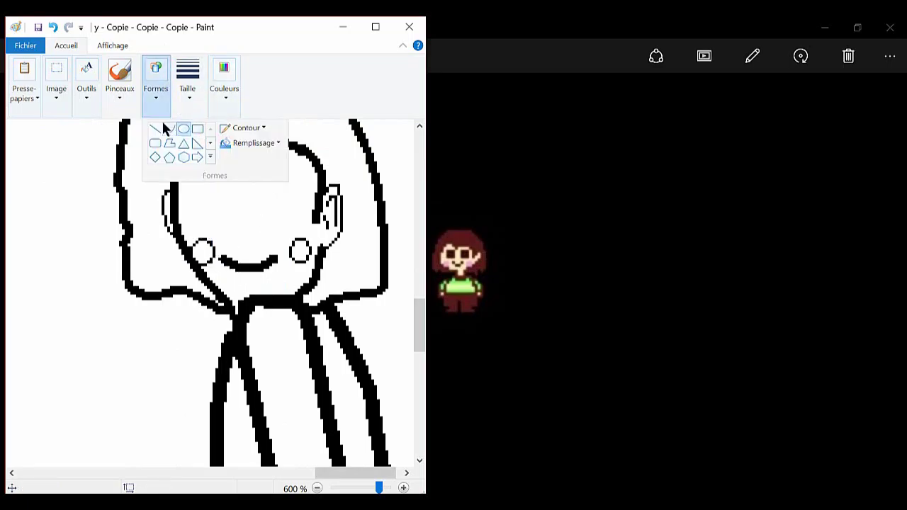
pyautogui.click(157, 129)
pyautogui.moveTo(238, 198)
pyautogui.mouseDown()
pyautogui.moveTo(240, 235)
pyautogui.moveTo(239, 226)
pyautogui.moveTo(252, 233)
pyautogui.mouseUp()
pyautogui.hotkey('ctrl', 'z')
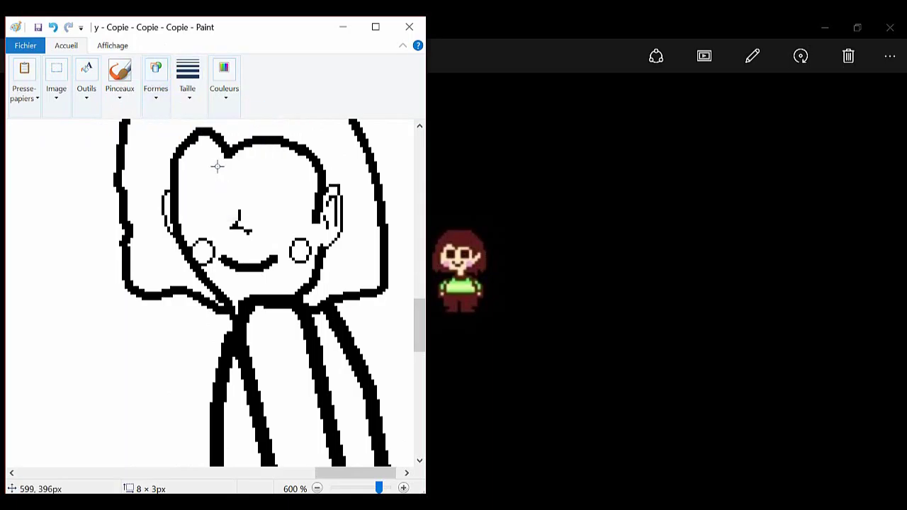
# Step: Draw the left eye as a tall rounded outline about 15 px high, above the left cheek
pyautogui.hotkey('ctrl', 'z')
pyautogui.hotkey('ctrl', 'z')
pyautogui.moveTo(220, 168); pyautogui.dragTo(200, 209)
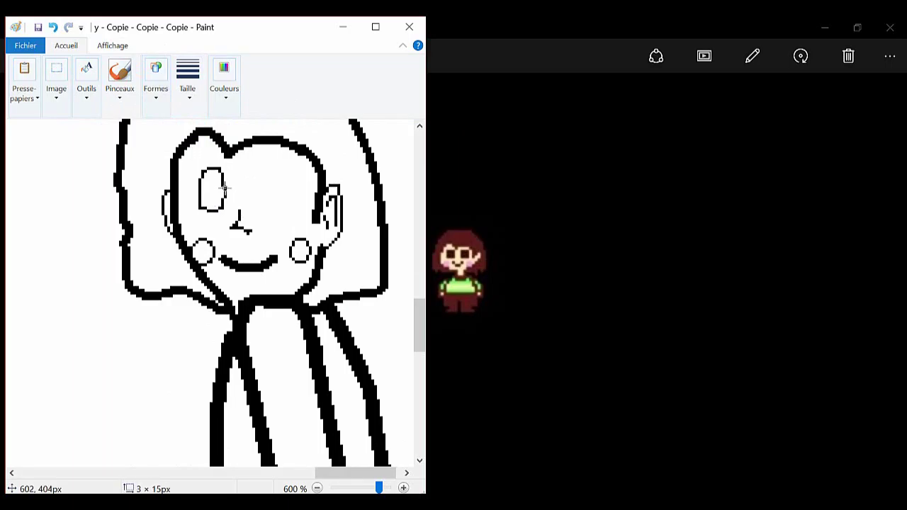
# Step: Select an area about 14 × 20 px around the left eye and copy it
pyautogui.click(56, 78)
pyautogui.click(74, 143)
pyautogui.moveTo(192, 164); pyautogui.dragTo(231, 221)
pyautogui.rightClick(220, 192)
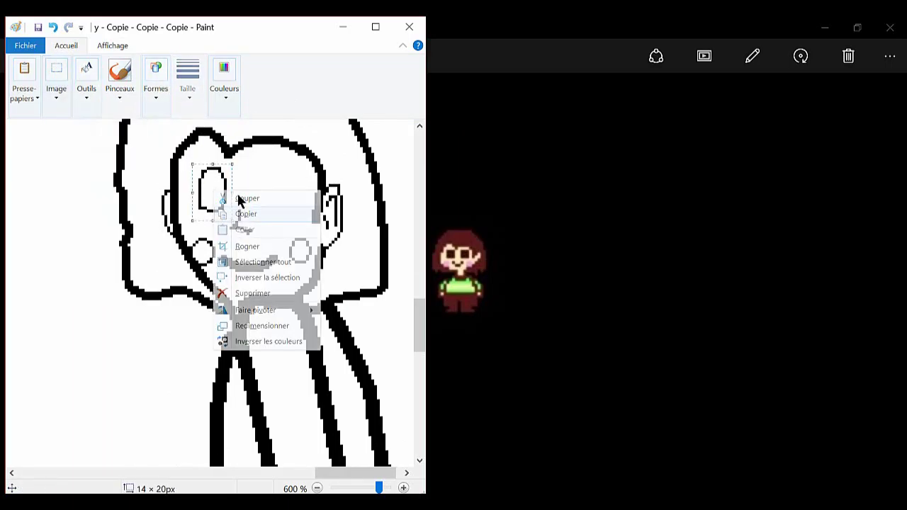
pyautogui.click(246, 213)
# Step: Try to paste a copy of the eye on the right side of the face and rotate it
pyautogui.click(24, 82)
pyautogui.click(29, 142)
pyautogui.moveTo(29, 146); pyautogui.dragTo(280, 187)
pyautogui.rightClick(282, 186)
pyautogui.moveTo(324, 312)
pyautogui.click(415, 329)
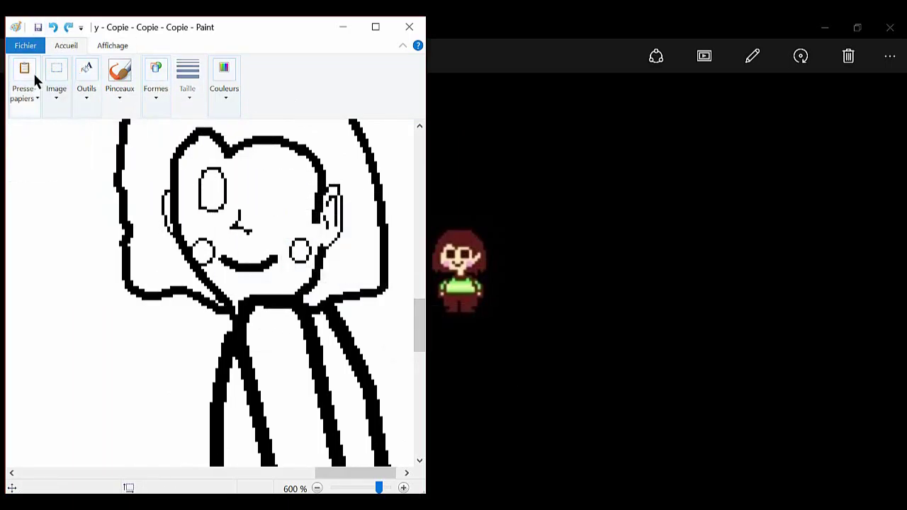
# Step: Paste the copied eye, place it on the right side of the face level with the left eye and rotate it
pyautogui.click(25, 81)
pyautogui.click(28, 142)
pyautogui.moveTo(29, 145); pyautogui.dragTo(274, 174)
pyautogui.rightClick(274, 174)
pyautogui.moveTo(330, 292)
pyautogui.click(416, 329)
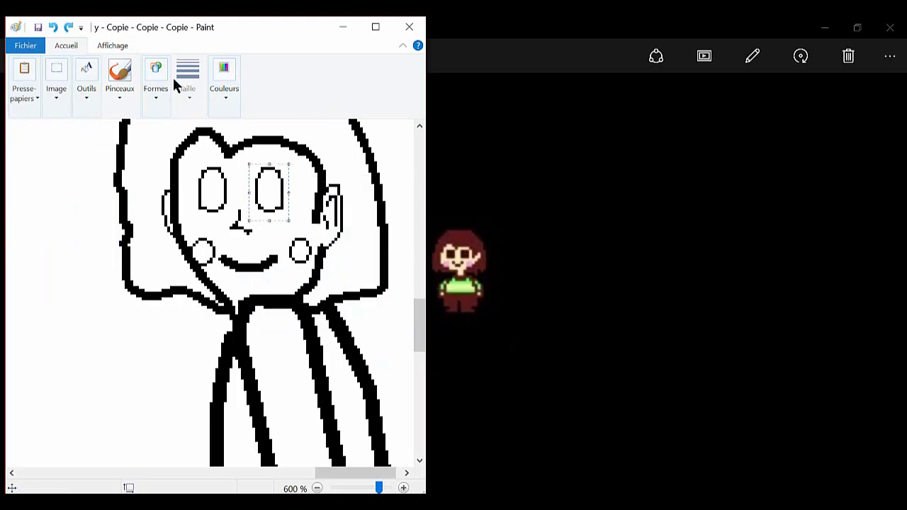
# Step: Draw a red vertical pupil about 1 × 5 px in the left eye
pyautogui.click(224, 78)
pyautogui.click(259, 128)
pyautogui.click(211, 187)
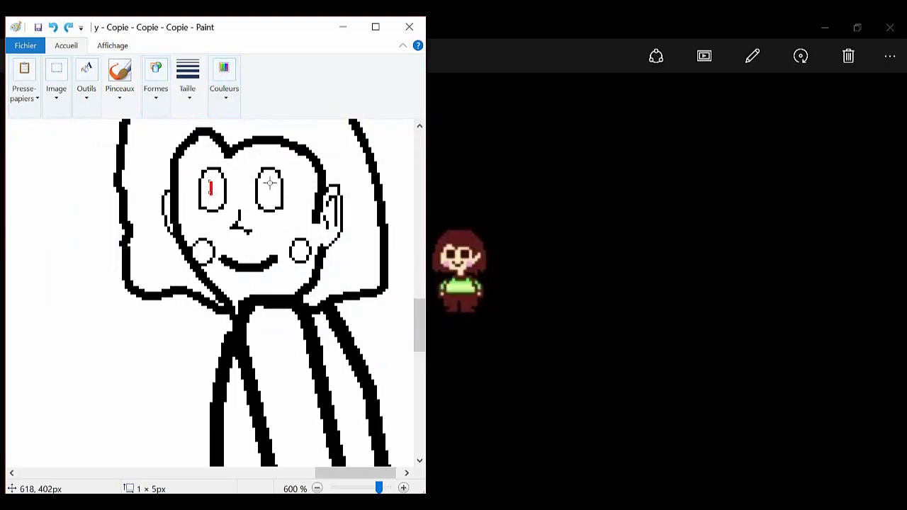
# Step: Paint red pupils about 3 × 6 px in the centre of both eyes
pyautogui.click(223, 78)
pyautogui.click(326, 125)
pyautogui.click(211, 187)
pyautogui.moveTo(379, 487)
pyautogui.mouseDown()
pyautogui.moveTo(358, 487)
pyautogui.moveTo(371, 486)
pyautogui.mouseUp()
pyautogui.scroll(3, 330, 404)
pyautogui.scroll(-2, 332, 405)
pyautogui.scroll(-3, 401, 408)
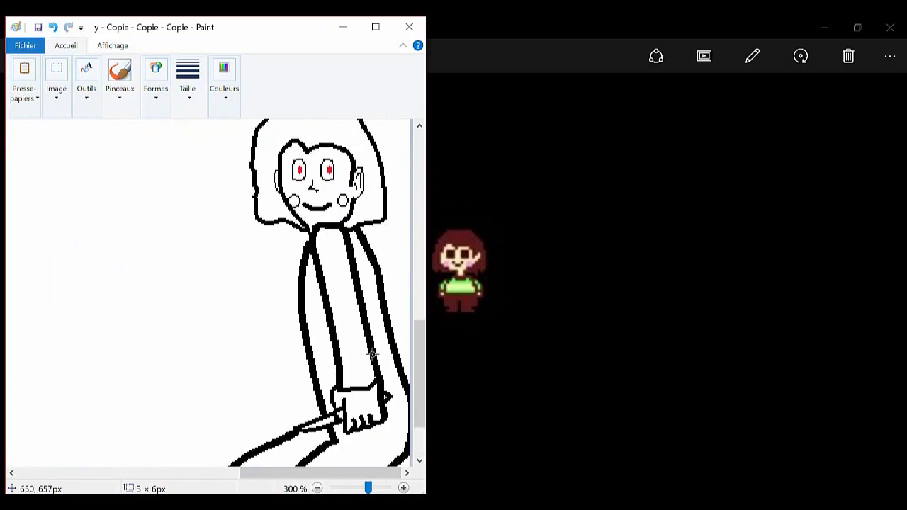
# Step: Draw short black lines about 10 × 6 px and 11 × 6 px to close the sweater's hem on both sides of the hand
pyautogui.click(156, 78)
pyautogui.scroll(-2, 170, 93)
pyautogui.click(320, 315)
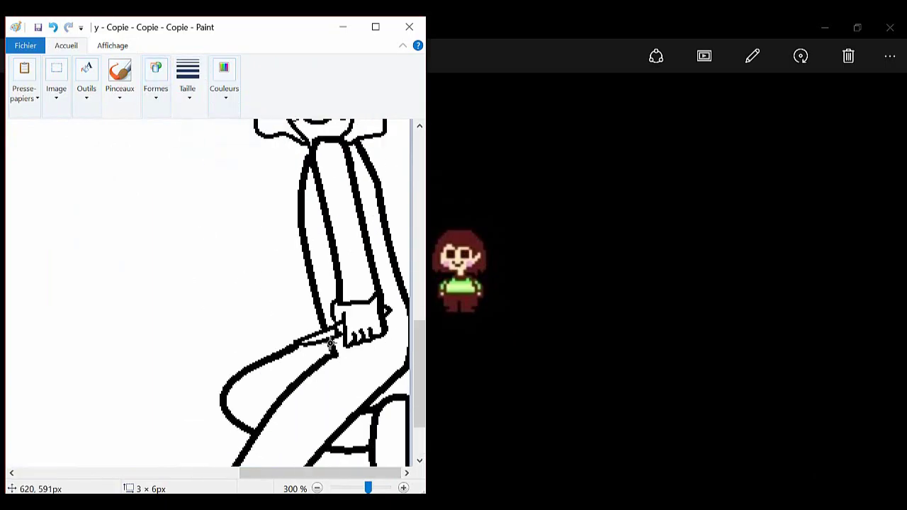
pyautogui.click(53, 27)
pyautogui.scroll(-3, 247, 241)
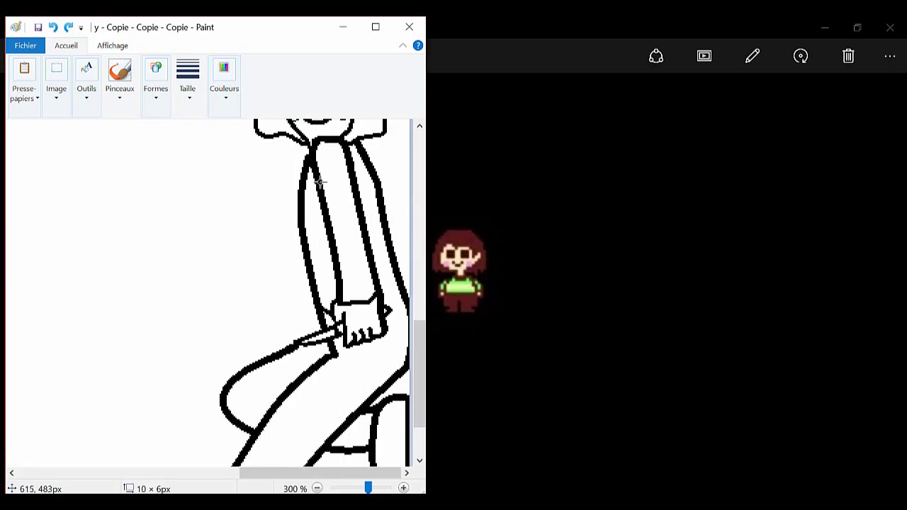
pyautogui.click(156, 78)
pyautogui.click(315, 348)
pyautogui.scroll(3, 411, 246)
pyautogui.scroll(1, 410, 245)
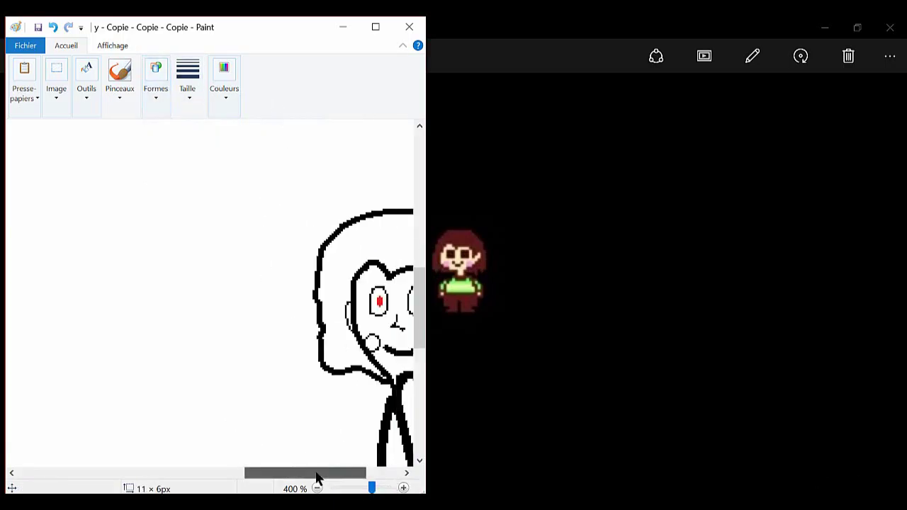
# Step: Retrace the nose with thicker black lines
pyautogui.moveTo(317, 478); pyautogui.dragTo(368, 479)
pyautogui.scroll(1, 368, 479)
pyautogui.click(224, 78)
pyautogui.click(223, 78)
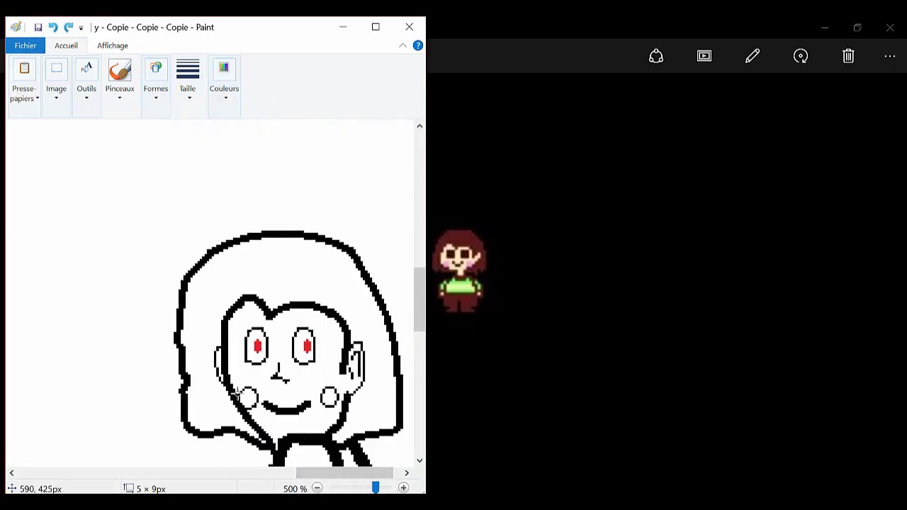
pyautogui.click(156, 78)
pyautogui.click(197, 157)
pyautogui.moveTo(270, 361); pyautogui.dragTo(285, 381)
# Step: Thicken the black outline around the left eye
pyautogui.click(155, 78)
pyautogui.click(183, 129)
pyautogui.click(155, 78)
pyautogui.click(183, 129)
pyautogui.moveTo(243, 321); pyautogui.dragTo(270, 369)
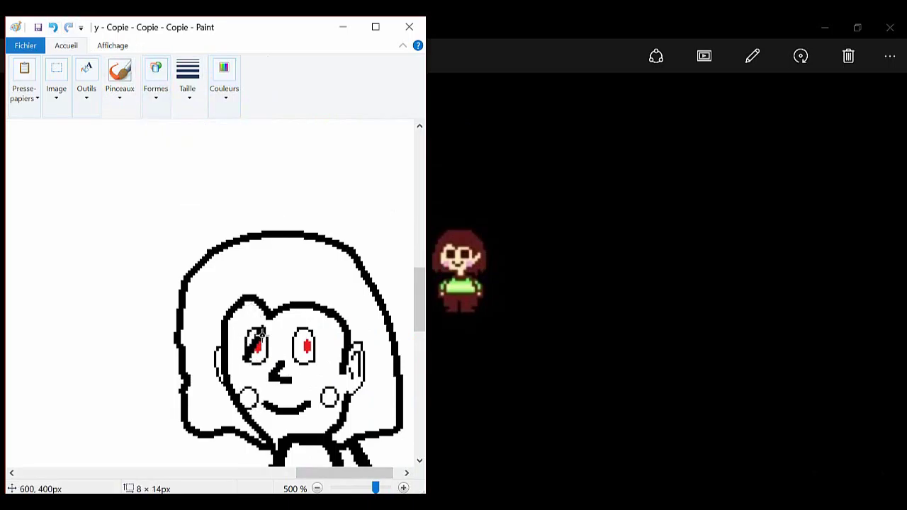
pyautogui.click(156, 78)
pyautogui.click(183, 129)
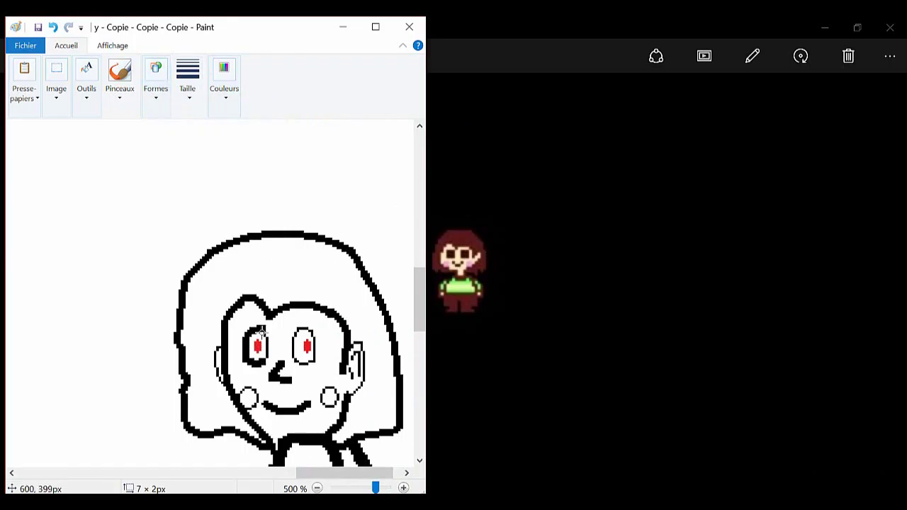
pyautogui.click(155, 78)
pyautogui.click(178, 137)
# Step: Retrace the right eye's outline with thick black curves, undoing the strokes that do not fit
pyautogui.moveTo(295, 365); pyautogui.dragTo(316, 331)
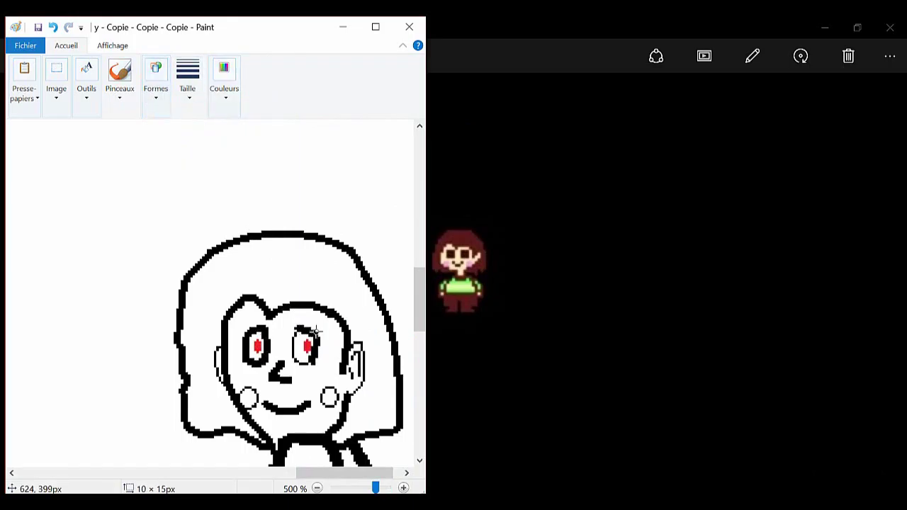
pyautogui.click(57, 28)
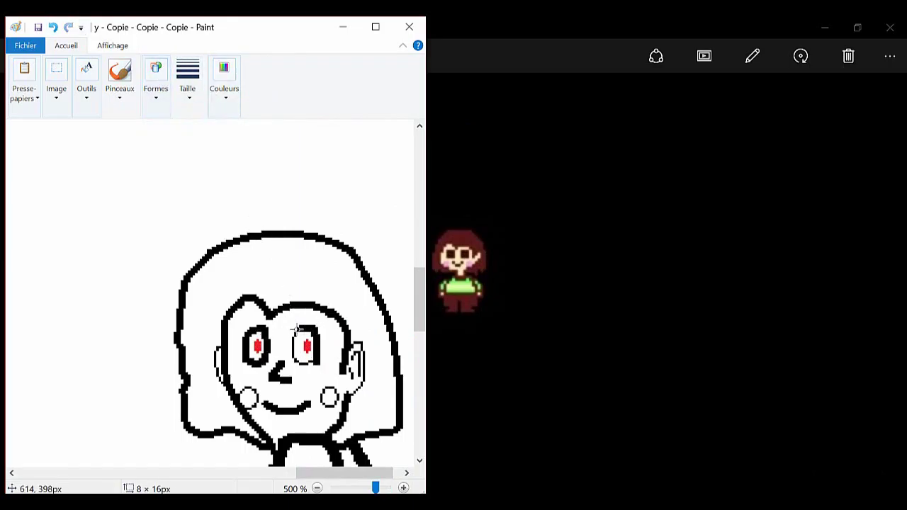
pyautogui.click(155, 78)
pyautogui.click(172, 138)
pyautogui.keyDown('ctrl'); pyautogui.scroll(-2, 357, 412); pyautogui.keyUp('ctrl')
pyautogui.scroll(-8, 358, 412)
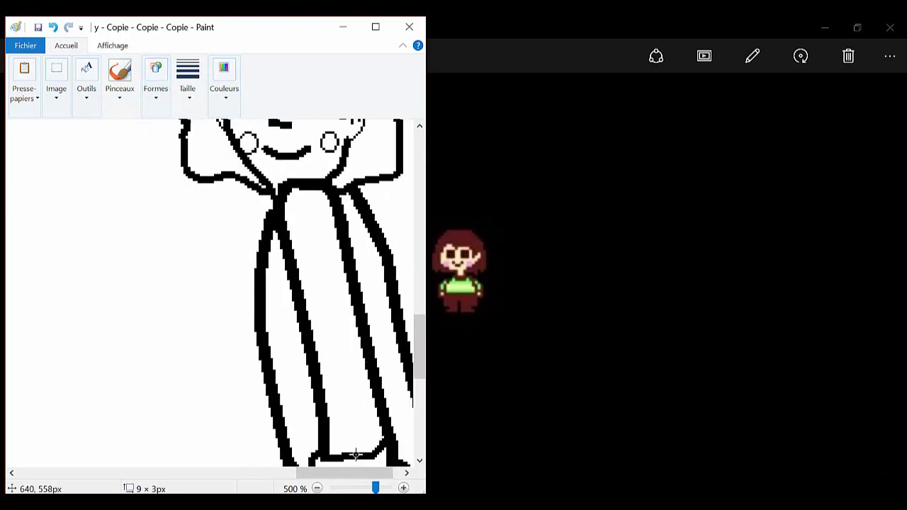
# Step: Choose a thicker line size and retrace the hair's lower left edge with black curves
pyautogui.scroll(5, 357, 411)
pyautogui.click(187, 78)
pyautogui.click(217, 205)
pyautogui.click(157, 81)
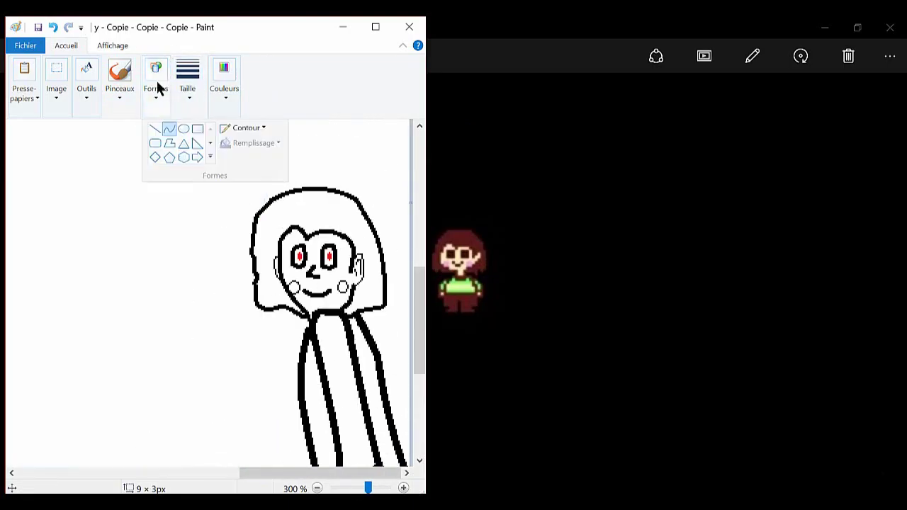
pyautogui.click(203, 140)
pyautogui.click(155, 77)
pyautogui.click(170, 125)
pyautogui.moveTo(254, 303); pyautogui.dragTo(277, 316)
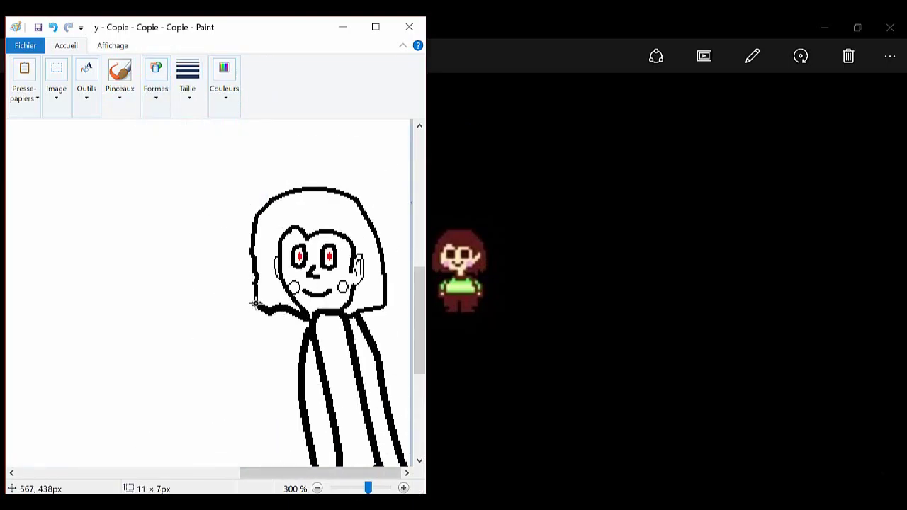
pyautogui.click(155, 78)
pyautogui.click(170, 126)
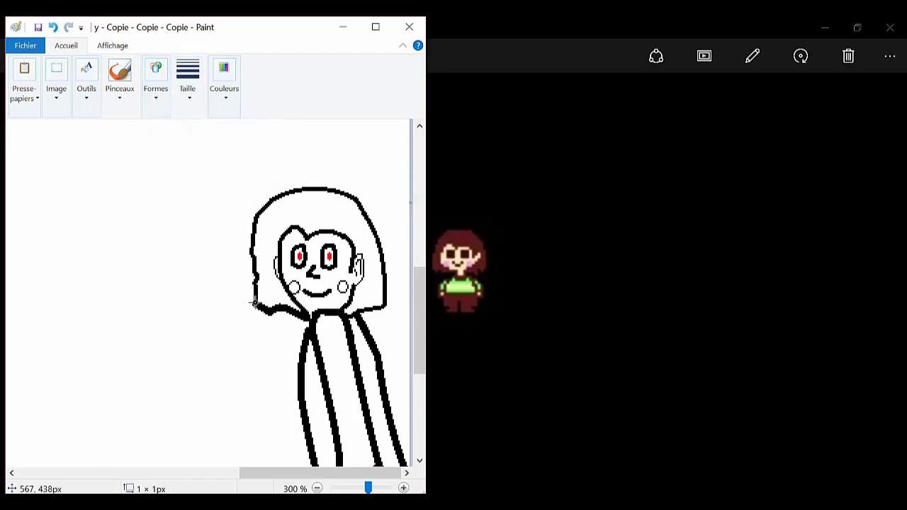
# Step: Thicken the left side of the hair outline with black curves
pyautogui.click(155, 78)
pyautogui.click(170, 126)
pyautogui.click(155, 78)
pyautogui.click(170, 126)
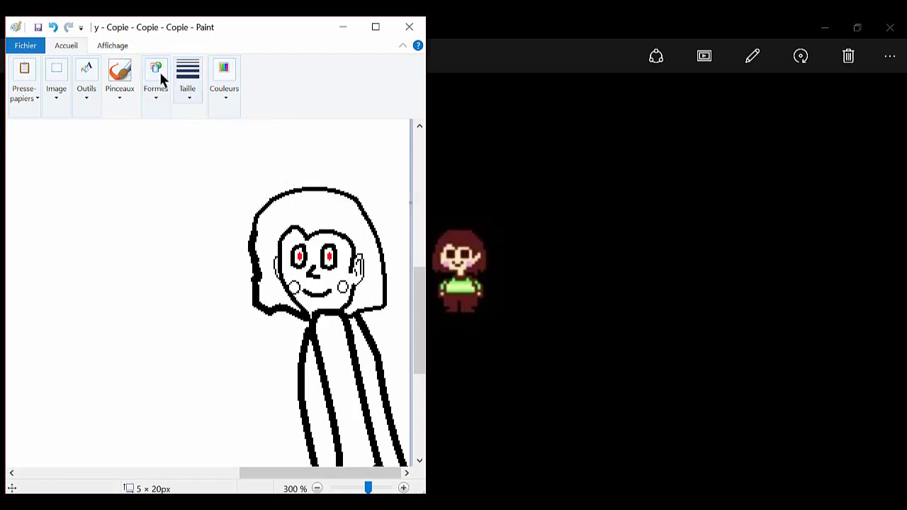
pyautogui.click(161, 78)
pyautogui.click(170, 125)
# Step: Thicken the top, right side and lower right edge of the hair outline with black curves
pyautogui.moveTo(274, 196)
pyautogui.mouseDown()
pyautogui.moveTo(257, 232)
pyautogui.moveTo(310, 184)
pyautogui.moveTo(382, 306)
pyautogui.mouseUp()
pyautogui.click(155, 78)
pyautogui.click(170, 125)
pyautogui.moveTo(367, 254); pyautogui.dragTo(385, 244)
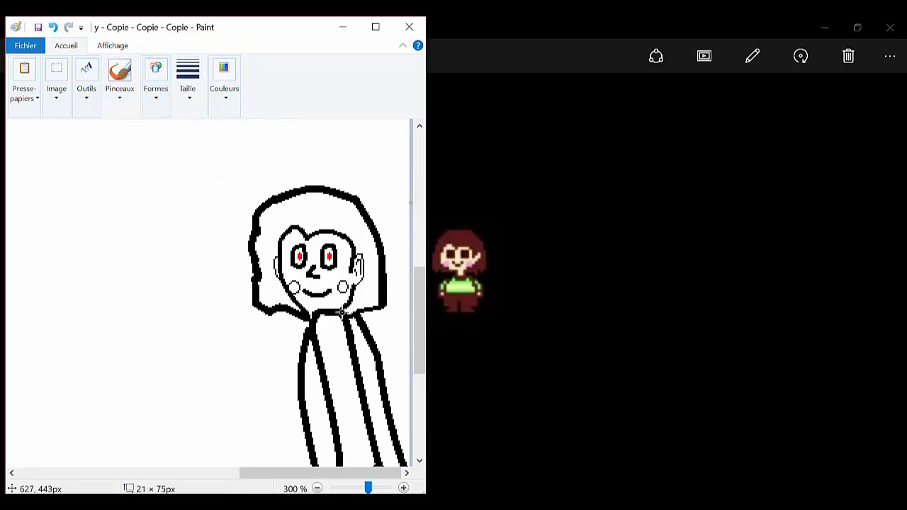
pyautogui.click(149, 91)
pyautogui.click(170, 125)
pyautogui.scroll(-5, 330, 291)
pyautogui.scroll(5, 329, 291)
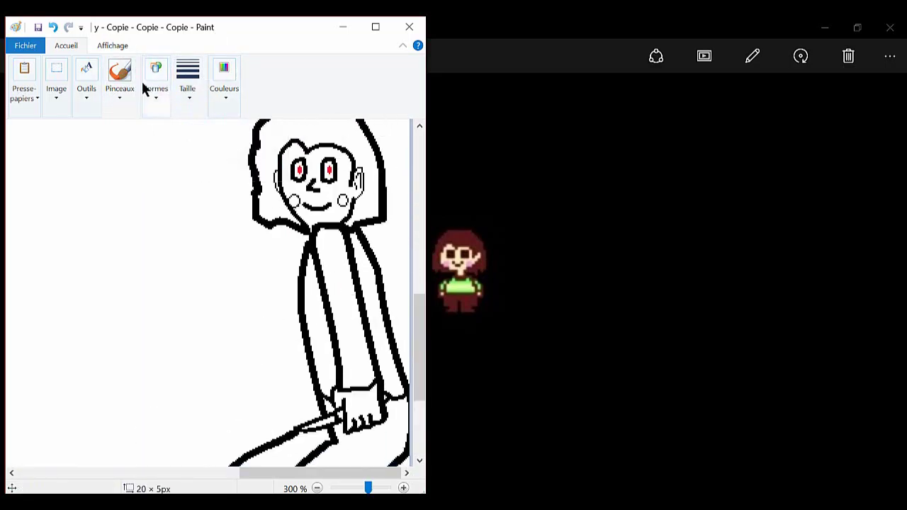
# Step: Mix a custom brown (red 123, green 77, blue 51) and fill the hair with it
pyautogui.click(224, 78)
pyautogui.click(222, 248)
pyautogui.click(366, 253)
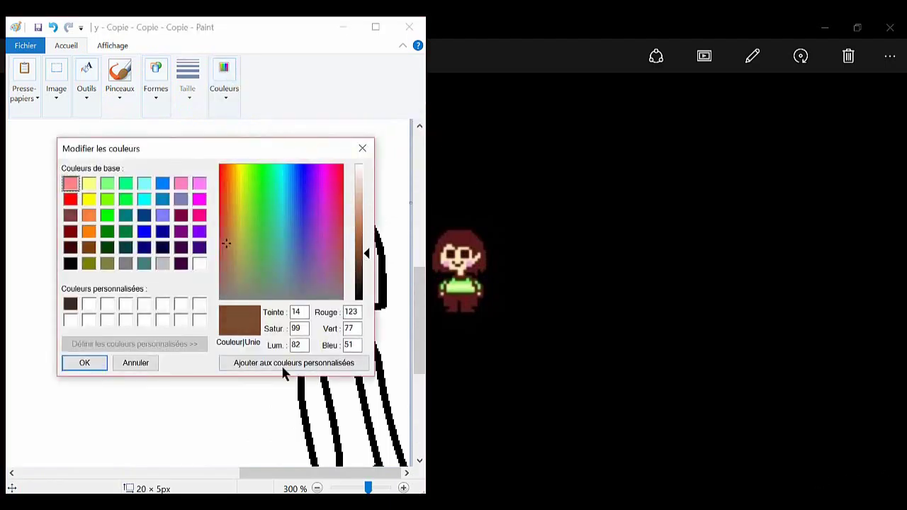
pyautogui.click(81, 360)
pyautogui.click(319, 202)
pyautogui.hotkey('ctrl', 'z')
pyautogui.click(224, 78)
pyautogui.click(277, 156)
pyautogui.click(330, 202)
# Step: Try to fill the face with a custom light brown mixed from the hair colour
pyautogui.click(224, 78)
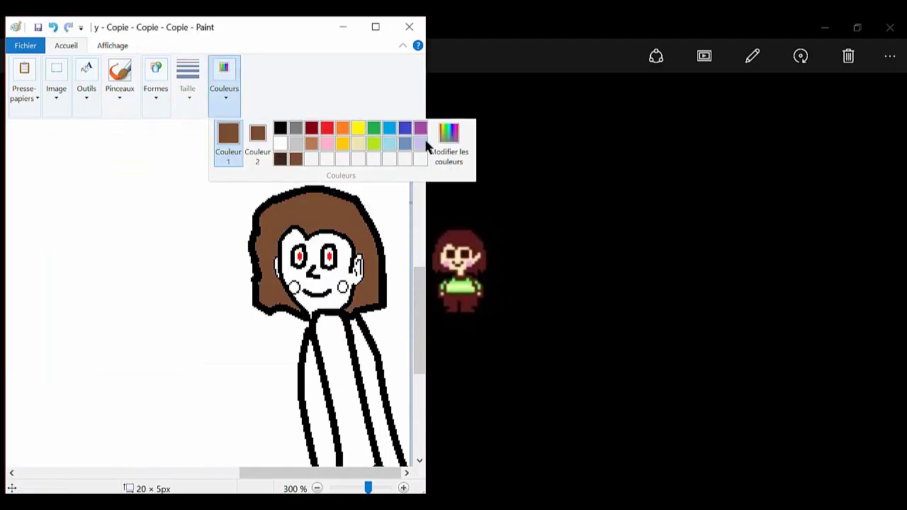
pyautogui.click(447, 139)
pyautogui.click(359, 210)
pyautogui.click(92, 363)
pyautogui.click(319, 239)
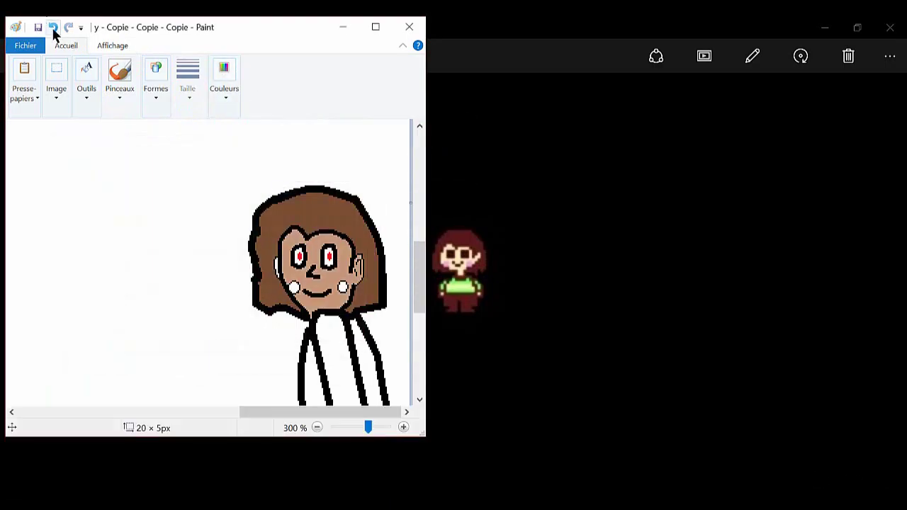
pyautogui.click(53, 27)
# Step: Add a custom skin tone (red 218, green 185, blue 167) and test it as a fill on the face
pyautogui.click(224, 78)
pyautogui.click(447, 139)
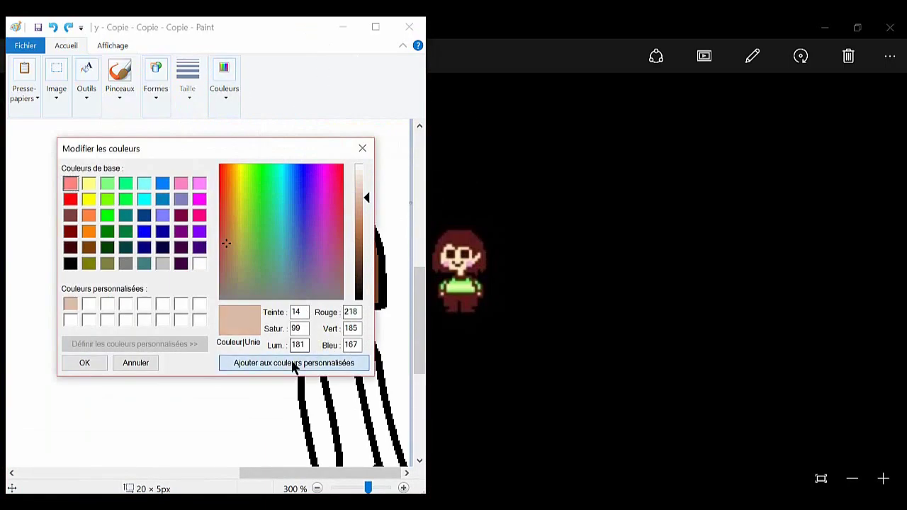
pyautogui.click(89, 362)
pyautogui.click(360, 263)
pyautogui.scroll(2, 319, 283)
pyautogui.scroll(-2, 319, 283)
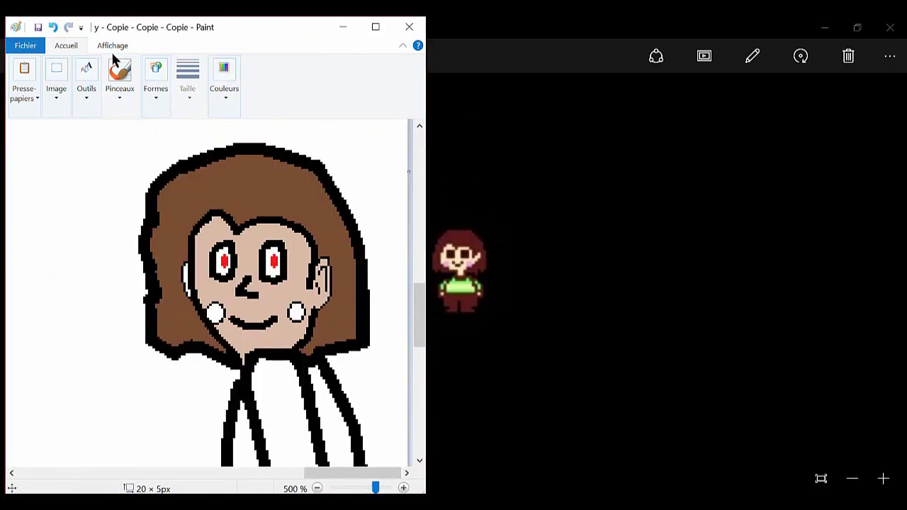
pyautogui.hotkey('ctrl', 'z')
# Step: Mix a custom dark brown (red 103, green 65, blue 44) and draw the inner details of the right ear with it
pyautogui.click(120, 71)
pyautogui.click(229, 93)
pyautogui.click(448, 141)
pyautogui.click(358, 262)
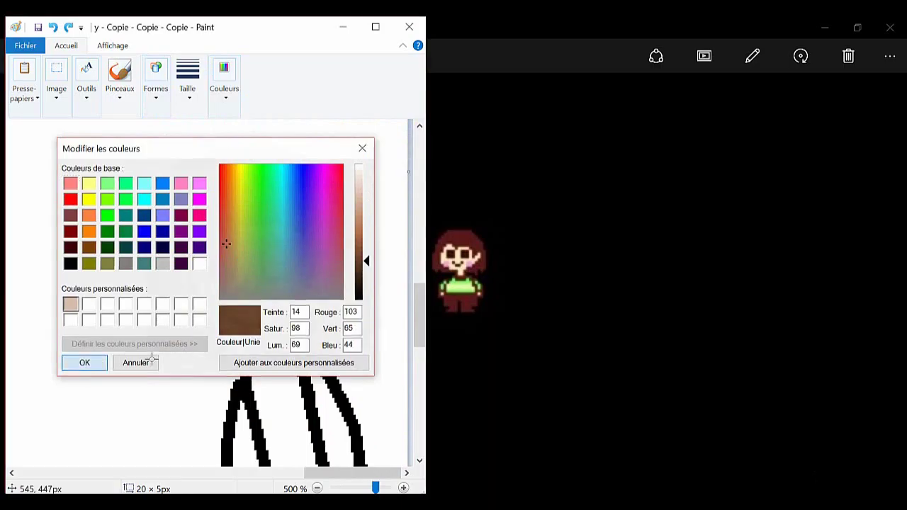
pyautogui.click(141, 362)
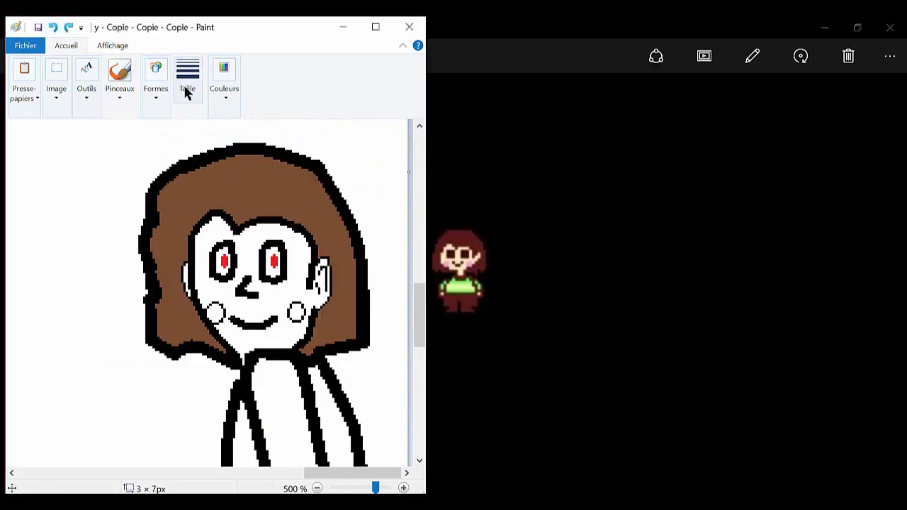
pyautogui.click(156, 78)
pyautogui.click(182, 127)
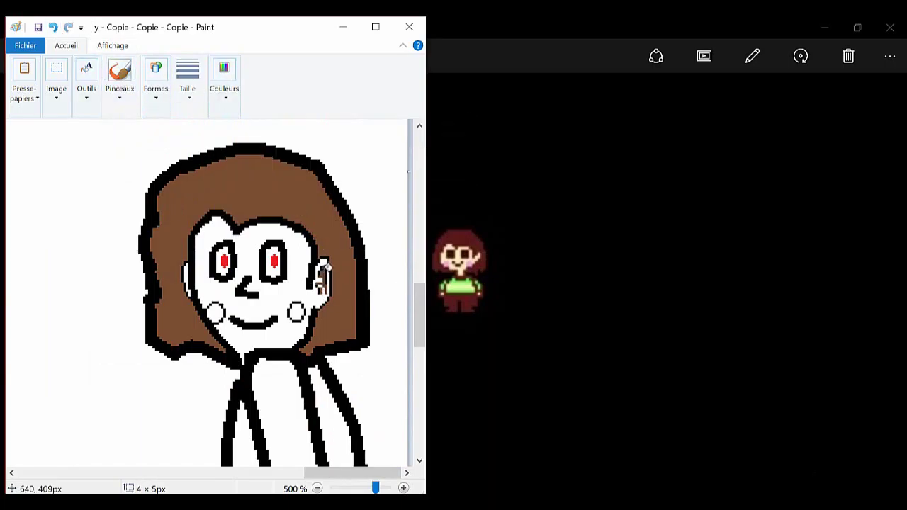
# Step: Fill the face and ears with the custom skin tone and both cheek circles with pink
pyautogui.click(323, 297)
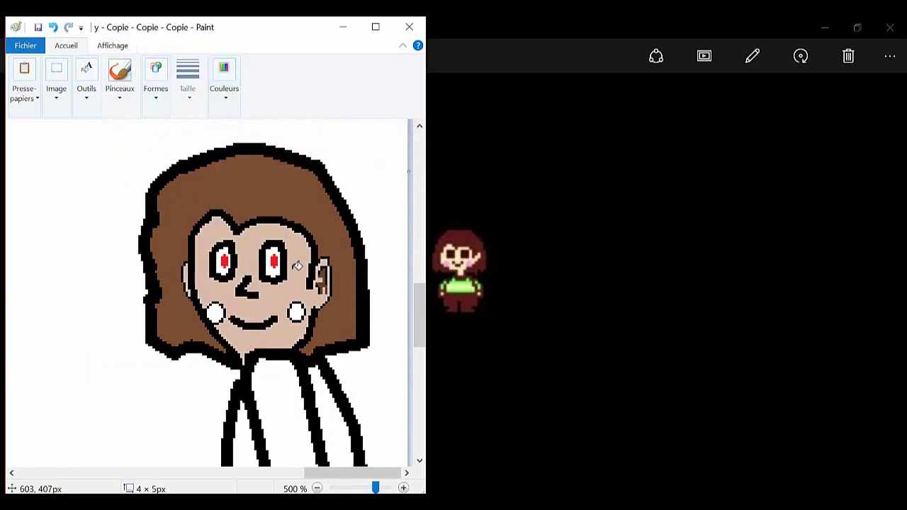
pyautogui.click(216, 312)
pyautogui.click(295, 310)
# Step: Draw larger red oval pupils about 6 × 12 px in both eyes, undoing the misplaced ones
pyautogui.click(224, 78)
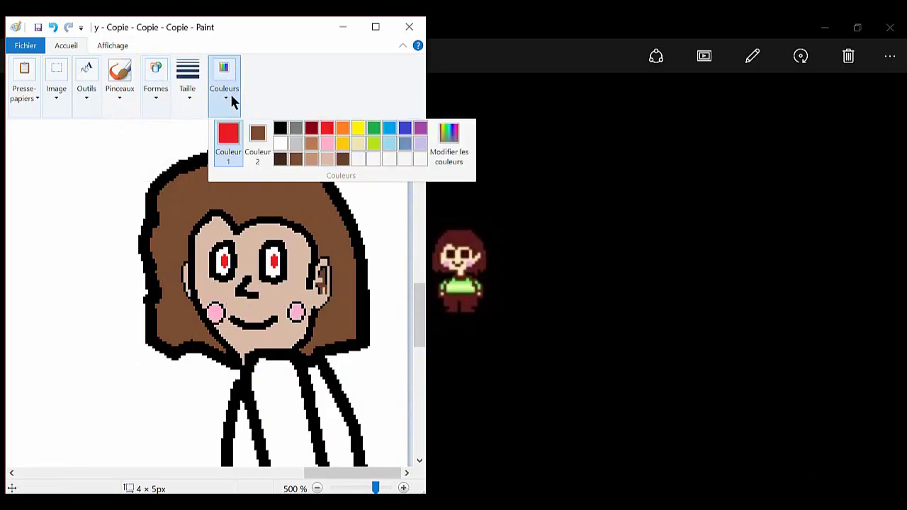
pyautogui.click(279, 128)
pyautogui.hotkey('ctrl', 'z')
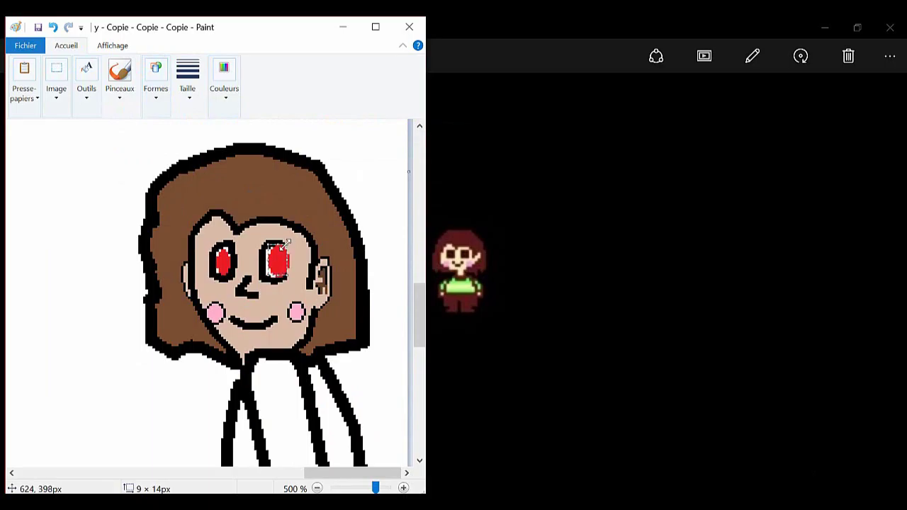
pyautogui.hotkey('ctrl', 'z')
pyautogui.hotkey('ctrl', 'z')
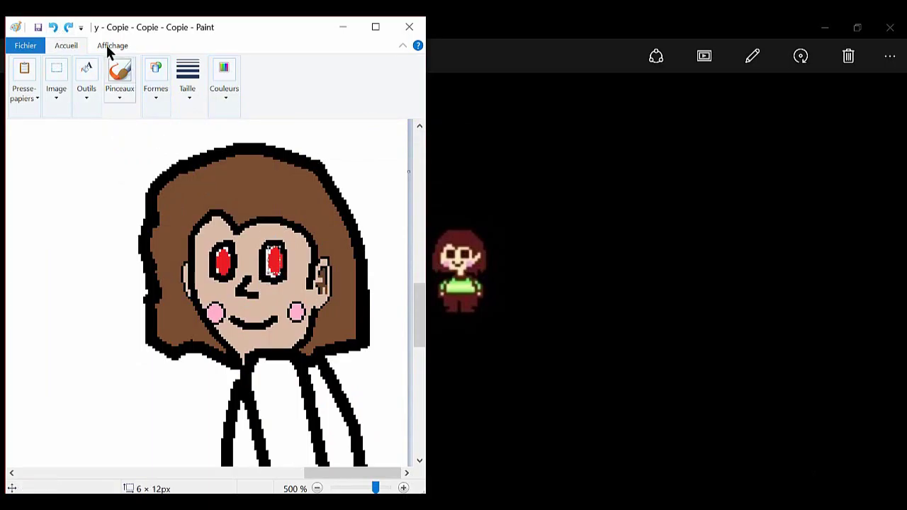
pyautogui.click(87, 78)
pyautogui.click(118, 152)
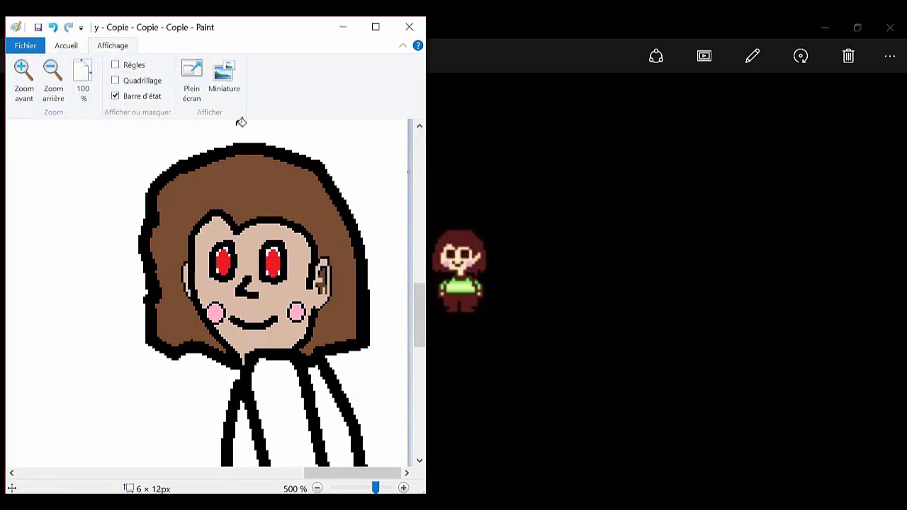
# Step: Draw pairs of thin yellow lines across the arm and both sides of the torso and fill the stripes between them yellow
pyautogui.rightClick(238, 121)
pyautogui.click(224, 79)
pyautogui.click(383, 139)
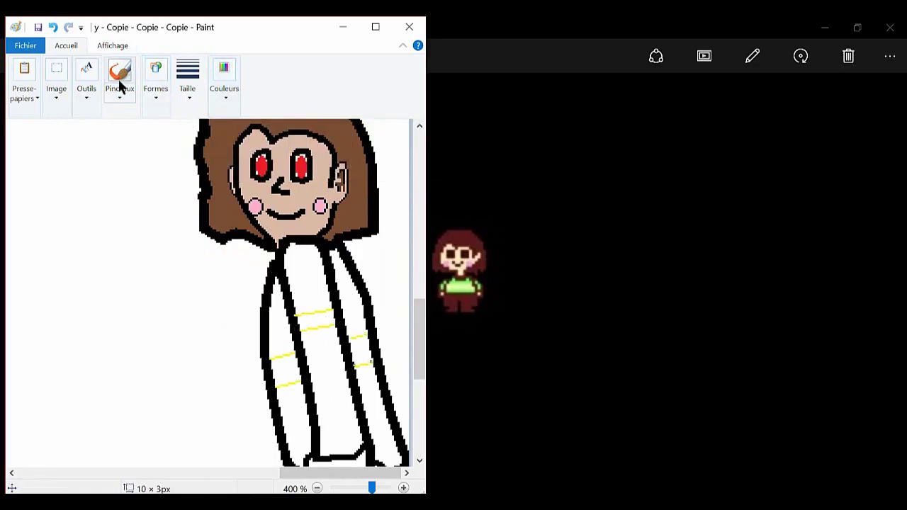
pyautogui.hotkey('ctrl', 'y')
pyautogui.hotkey('ctrl', 'y')
pyautogui.click(156, 79)
pyautogui.click(166, 133)
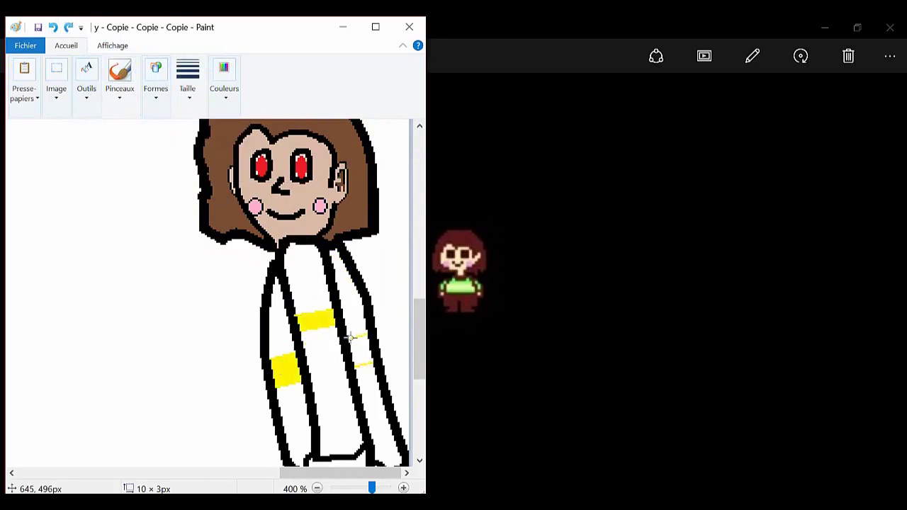
pyautogui.click(86, 78)
pyautogui.click(103, 135)
# Step: Fill the sweater areas above and below the yellow stripes with lime green
pyautogui.click(224, 79)
pyautogui.click(369, 142)
pyautogui.click(362, 302)
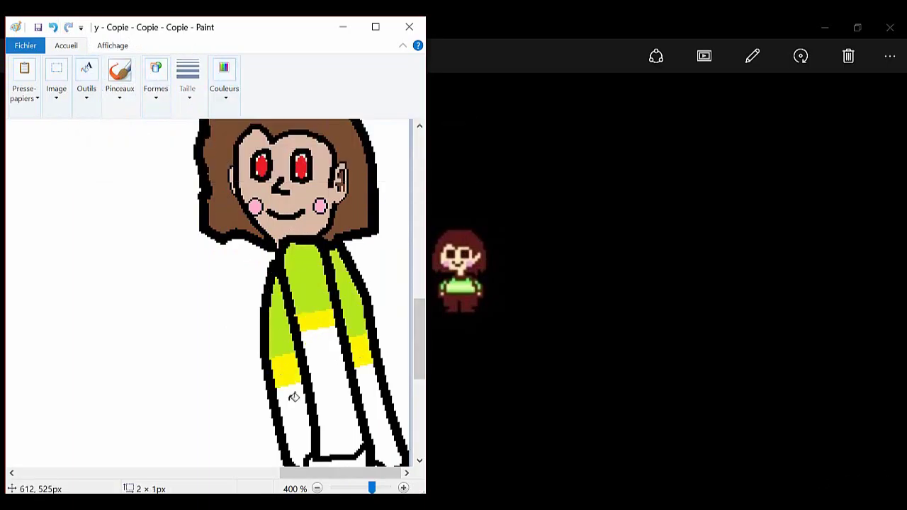
pyautogui.click(293, 394)
pyautogui.scroll(-3, 346, 394)
# Step: Fill the hand holding the knife with the custom skin tone
pyautogui.click(224, 80)
pyautogui.click(281, 154)
pyautogui.click(340, 312)
pyautogui.click(223, 79)
pyautogui.click(374, 137)
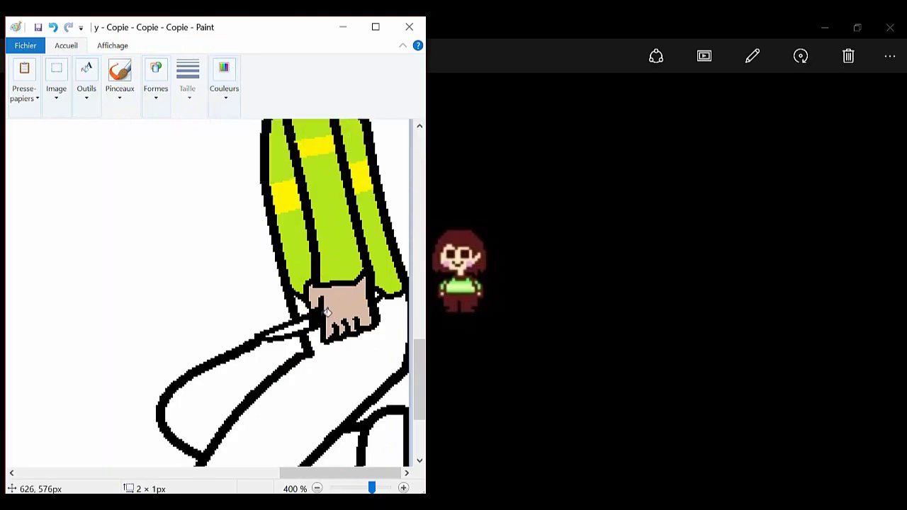
# Step: Draw red blood along the knife blade and a small drop about 4 × 7 px beneath it, and fill both red
pyautogui.click(156, 79)
pyautogui.click(153, 127)
pyautogui.click(224, 80)
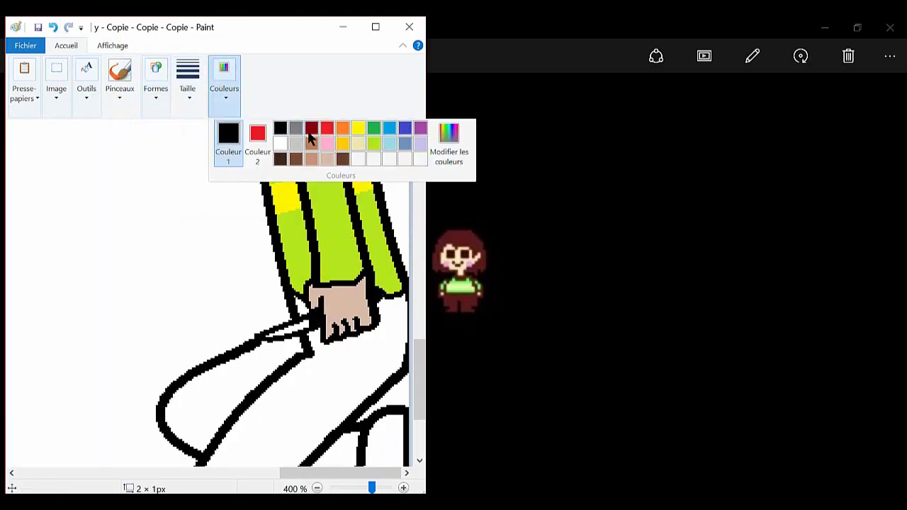
pyautogui.click(323, 125)
pyautogui.moveTo(266, 339); pyautogui.dragTo(293, 326)
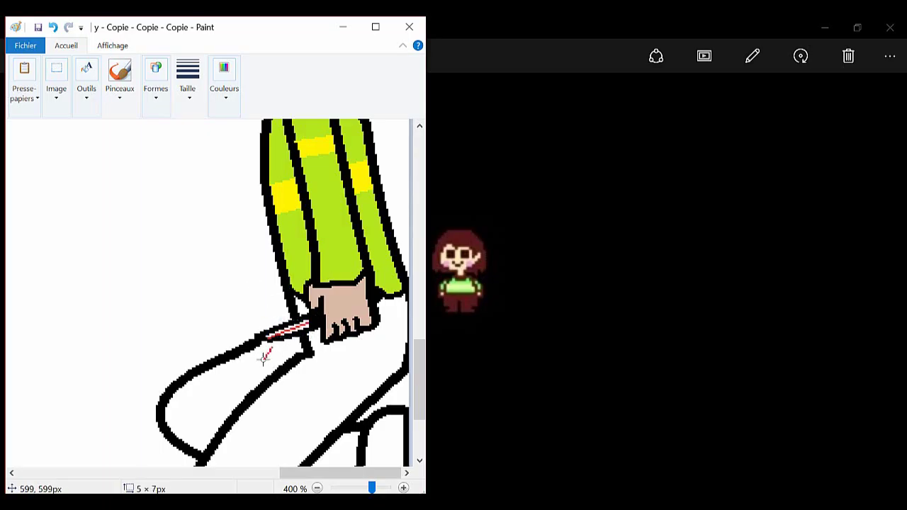
pyautogui.moveTo(268, 358); pyautogui.dragTo(270, 353)
pyautogui.click(87, 79)
pyautogui.click(103, 131)
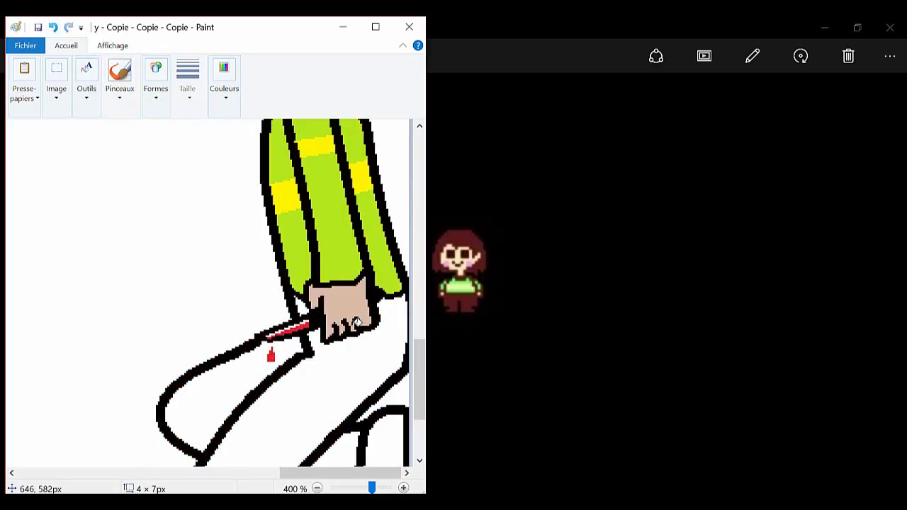
# Step: Fill the character's trouser legs with the custom brown
pyautogui.scroll(-3, 356, 322)
pyautogui.click(315, 291)
pyautogui.click(384, 488)
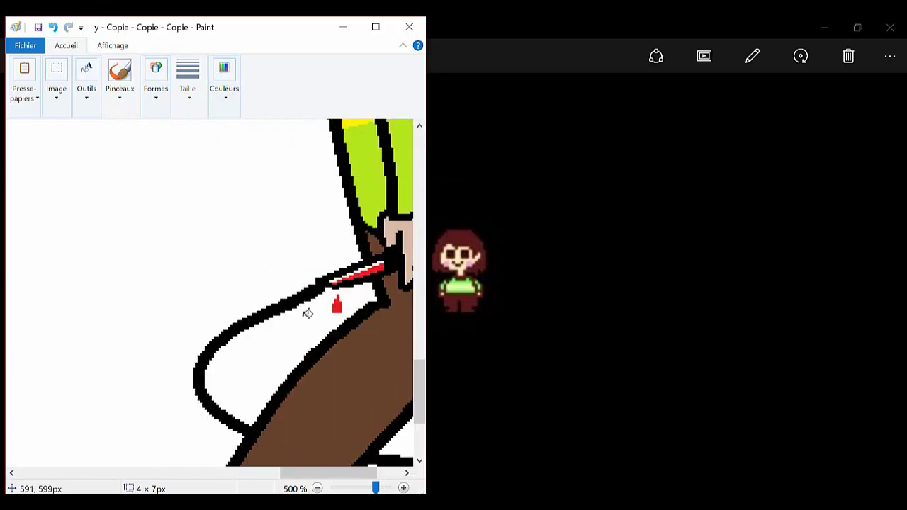
pyautogui.scroll(-3, 307, 312)
# Step: Fill both shoes with the custom dark brown and complete the remaining trouser section in the lighter brown
pyautogui.click(224, 78)
pyautogui.click(124, 363)
pyautogui.click(224, 78)
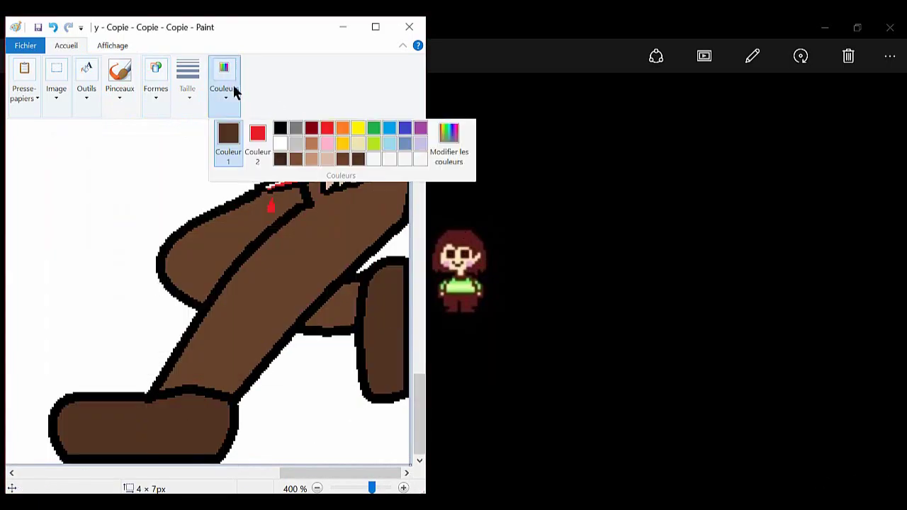
pyautogui.click(323, 320)
pyautogui.scroll(-2, 344, 407)
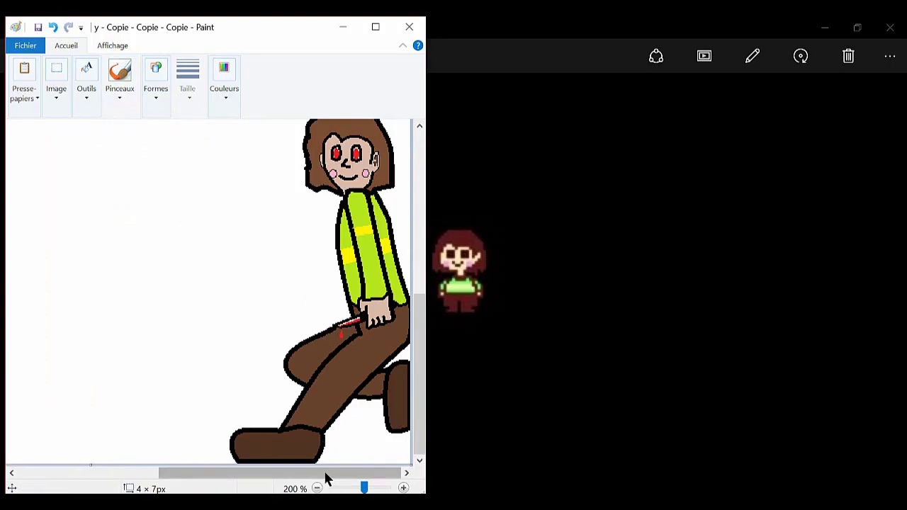
pyautogui.scroll(1, 334, 277)
pyautogui.scroll(-1, 355, 339)
# Step: Draw two thin straight black lines diverging downward over the blank part of the canvas, the second about 120 × 737 px
pyautogui.click(224, 77)
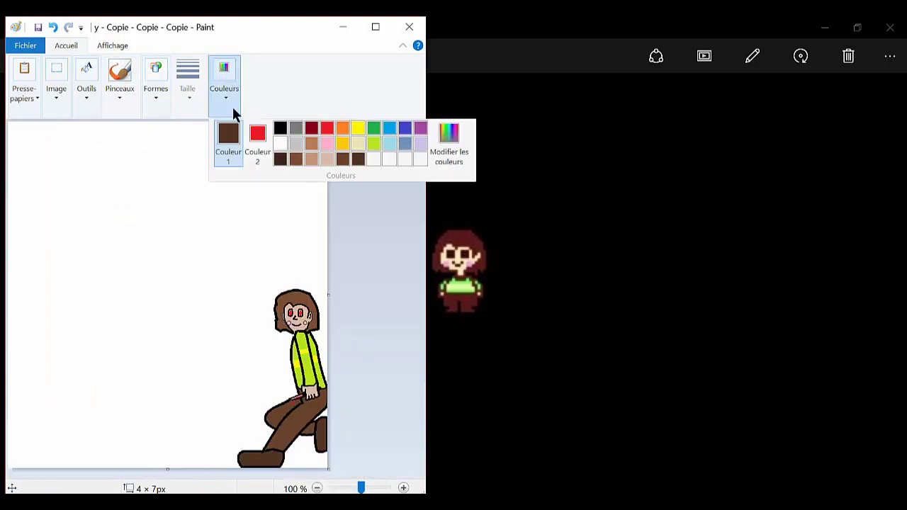
pyautogui.click(50, 419)
pyautogui.click(155, 78)
pyautogui.click(154, 129)
pyautogui.moveTo(95, 123); pyautogui.dragTo(34, 472)
pyautogui.moveTo(174, 150); pyautogui.dragTo(222, 469)
pyautogui.scroll(1, 223, 461)
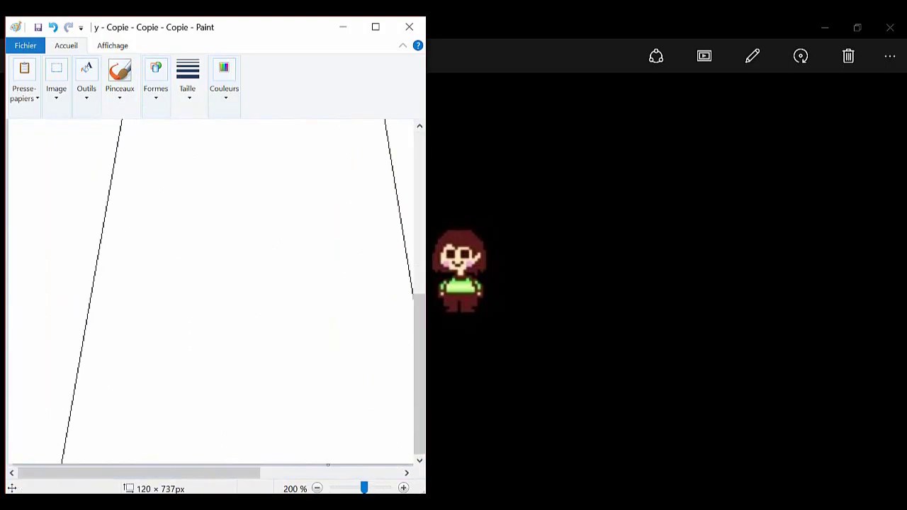
# Step: Draw a thick black curve about 20 × 76 px at the canvas's lower edge between the two slanted lines
pyautogui.click(224, 78)
pyautogui.click(102, 413)
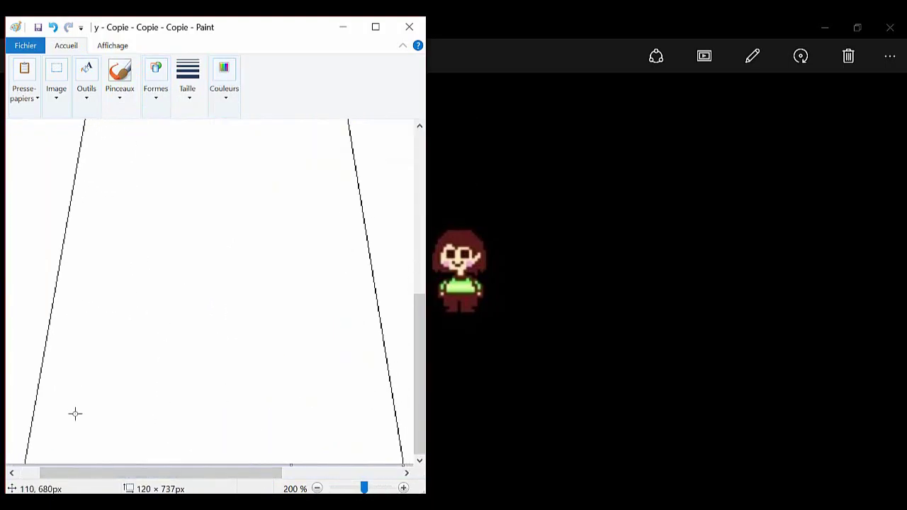
pyautogui.moveTo(92, 398); pyautogui.dragTo(91, 462)
pyautogui.click(188, 78)
pyautogui.click(222, 202)
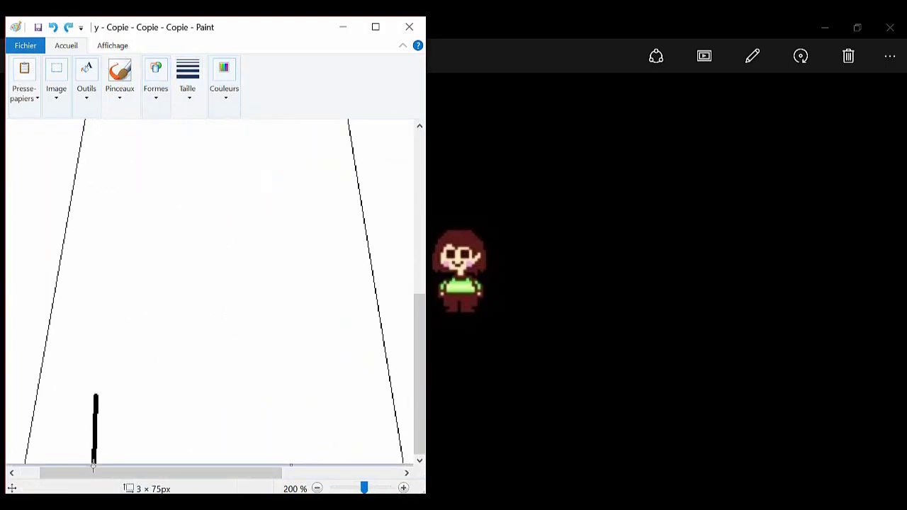
pyautogui.moveTo(93, 425)
pyautogui.mouseDown()
pyautogui.moveTo(82, 419)
pyautogui.moveTo(85, 452)
pyautogui.moveTo(125, 448)
pyautogui.mouseUp()
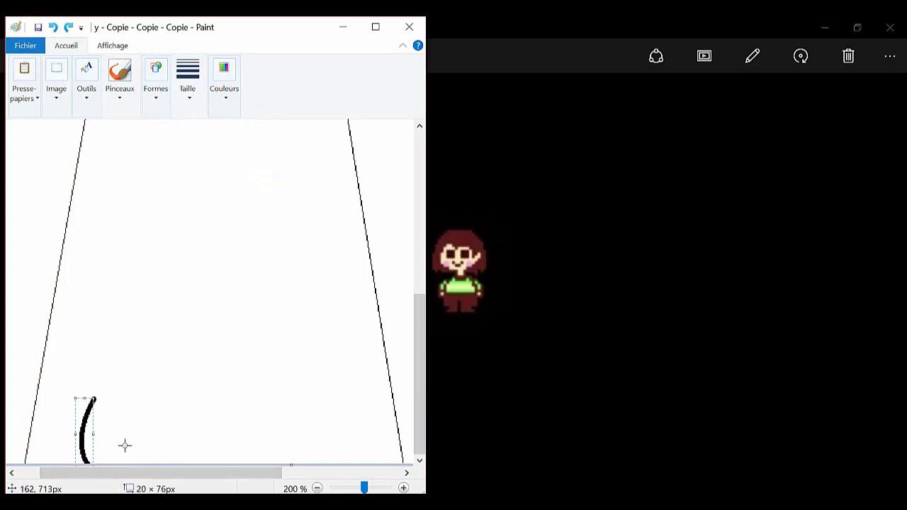
# Step: Switch to the browser and open google.fr in a new tab
pyautogui.click(825, 27)
pyautogui.press('super+Up')
pyautogui.click(898, 488)
pyautogui.moveTo(186, 364); pyautogui.dragTo(345, 407)
pyautogui.moveTo(298, 383)
pyautogui.mouseDown()
pyautogui.moveTo(292, 359)
pyautogui.moveTo(276, 353)
pyautogui.mouseUp()
pyautogui.click(40, 25)
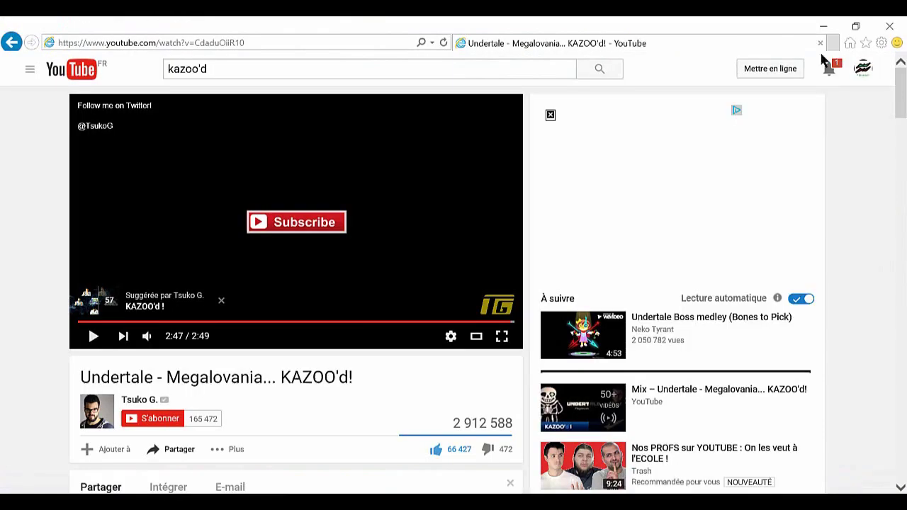
pyautogui.click(829, 67)
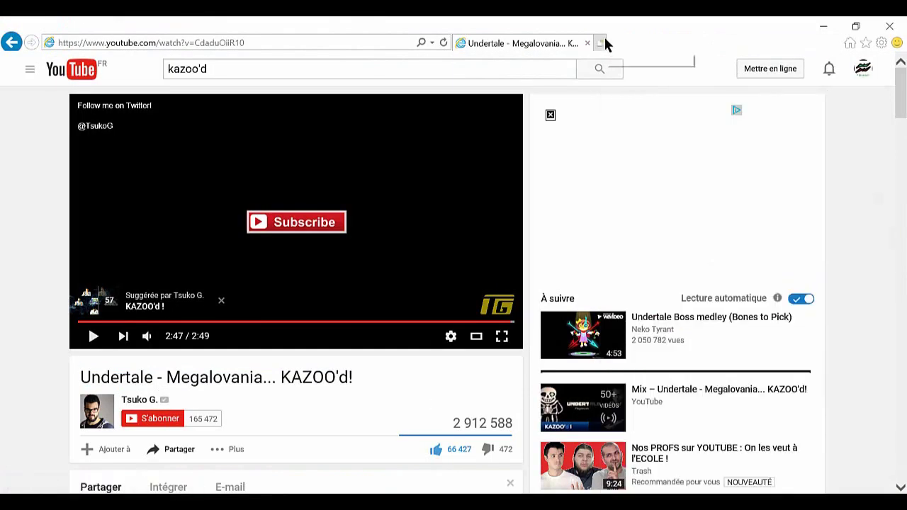
pyautogui.click(603, 40)
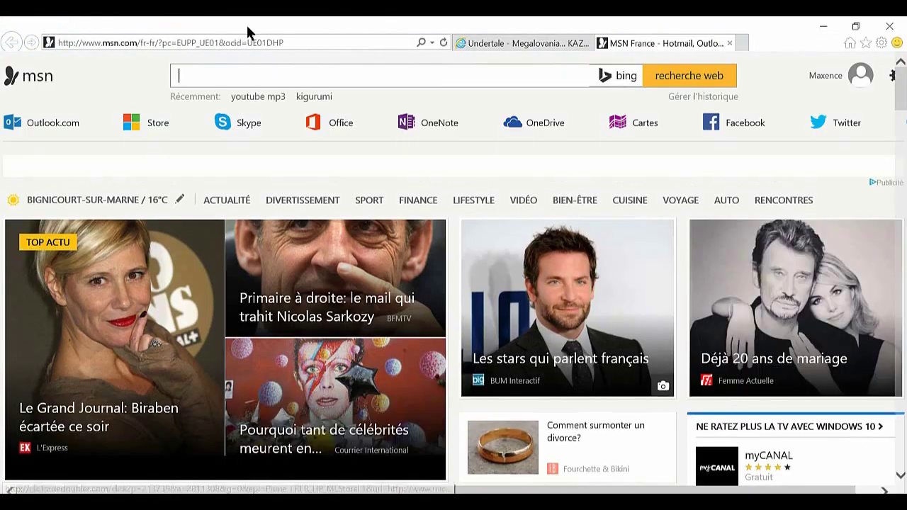
pyautogui.click(294, 44)
pyautogui.write('google.fr')
pyautogui.press('Return')
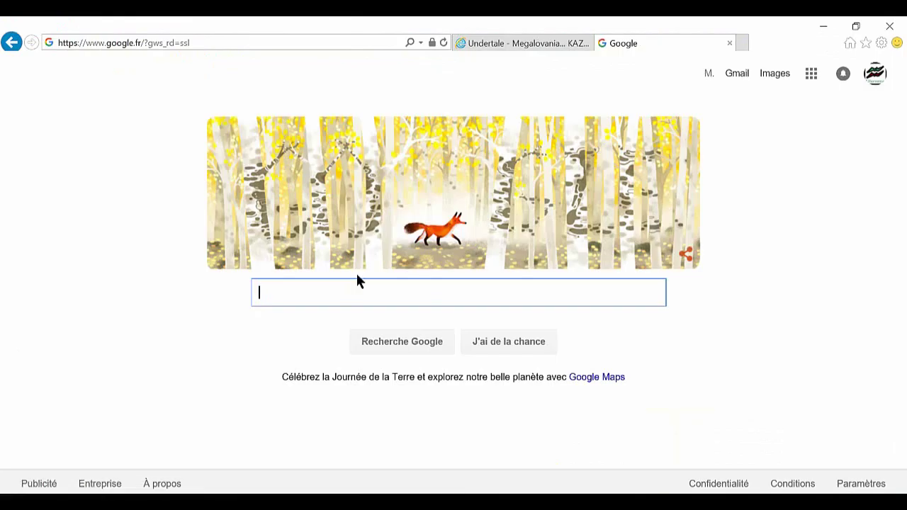
# Step: Search Google for "Papyrus", refining the query with "Undertale"
pyautogui.write('Papyrus')
pyautogui.press('Return')
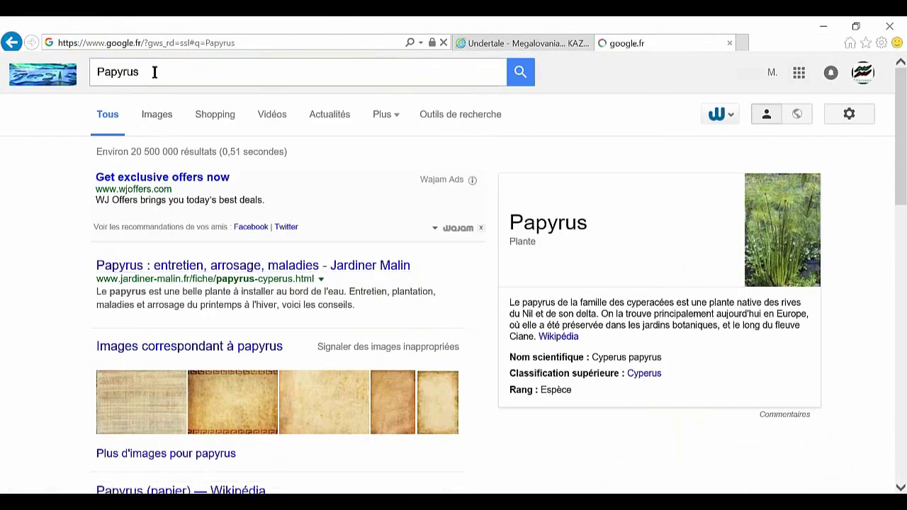
pyautogui.click(154, 70)
pyautogui.write('Undertale')
pyautogui.press('Return')
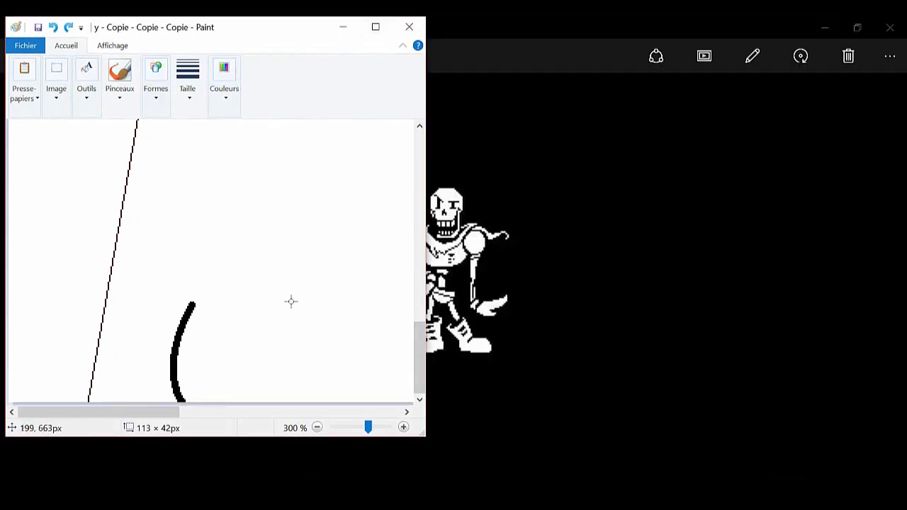
# Step: Draw the rest of the thick black skull outline with a rounded top, a dip toward the snout and a curved jaw end
pyautogui.moveTo(190, 305)
pyautogui.mouseDown()
pyautogui.moveTo(286, 304)
pyautogui.moveTo(247, 296)
pyautogui.moveTo(249, 285)
pyautogui.moveTo(242, 289)
pyautogui.moveTo(324, 326)
pyautogui.moveTo(379, 328)
pyautogui.moveTo(369, 399)
pyautogui.moveTo(391, 370)
pyautogui.mouseUp()
pyautogui.click(297, 314)
pyautogui.click(156, 77)
pyautogui.click(178, 138)
pyautogui.click(156, 78)
pyautogui.click(183, 141)
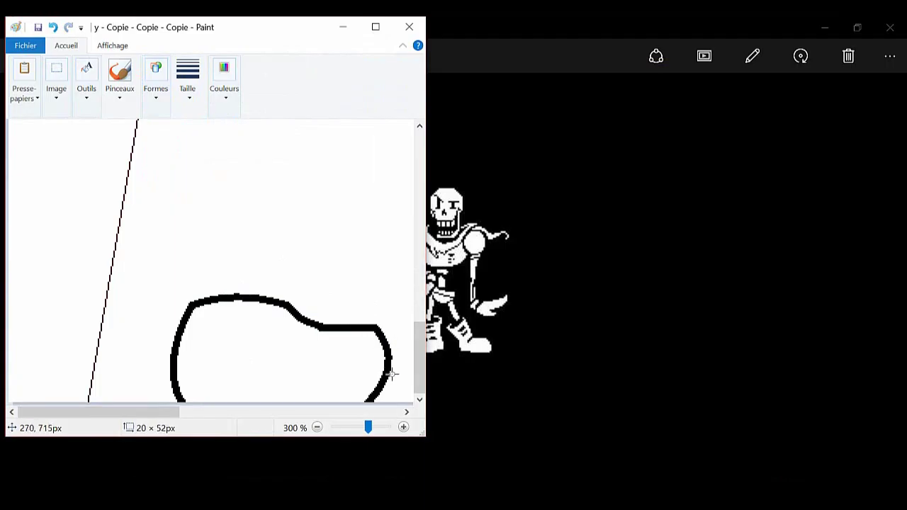
pyautogui.click(307, 149)
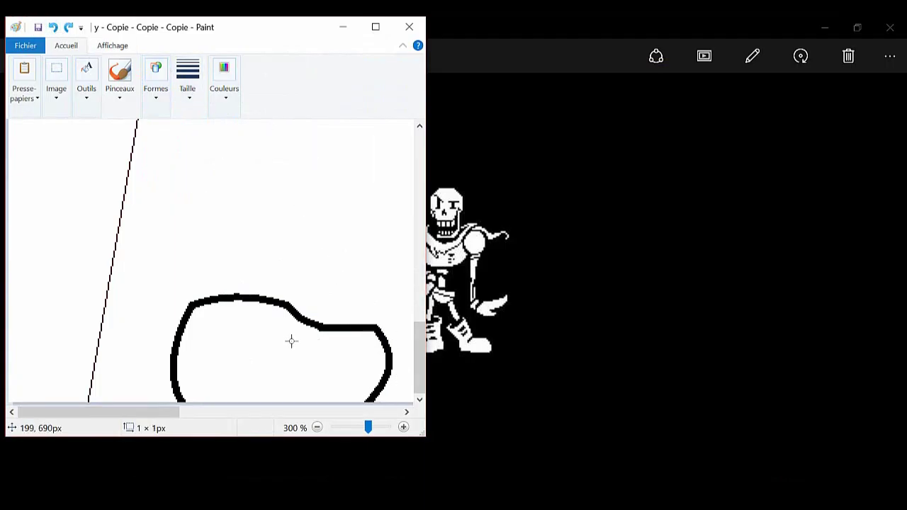
# Step: Draw the mouth's upper line, cheek hook and curved inner end inside the skull outline, undoing the first misplaced stroke
pyautogui.moveTo(291, 341)
pyautogui.mouseDown()
pyautogui.moveTo(383, 376)
pyautogui.moveTo(364, 379)
pyautogui.mouseUp()
pyautogui.click(53, 27)
pyautogui.click(156, 78)
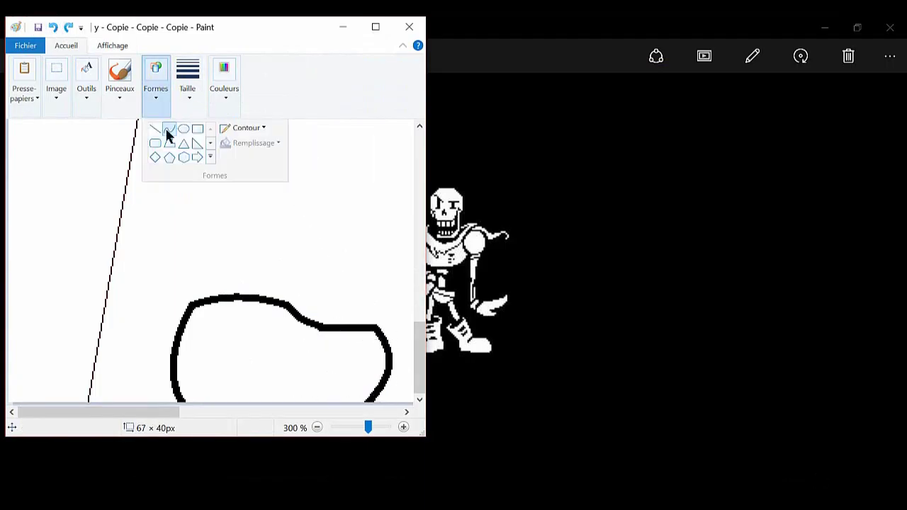
pyautogui.click(169, 131)
pyautogui.moveTo(292, 345); pyautogui.dragTo(365, 350)
pyautogui.click(156, 78)
pyautogui.click(168, 131)
pyautogui.moveTo(339, 399); pyautogui.dragTo(365, 353)
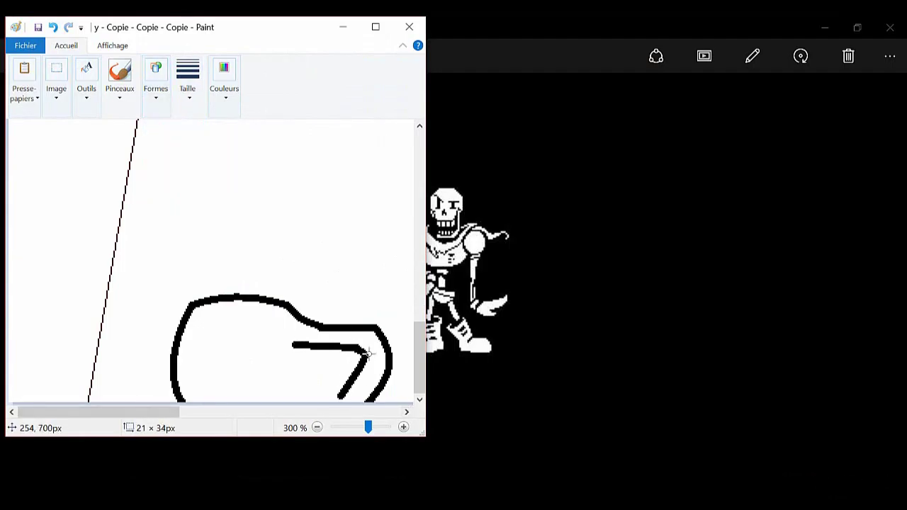
pyautogui.moveTo(290, 336); pyautogui.dragTo(260, 327)
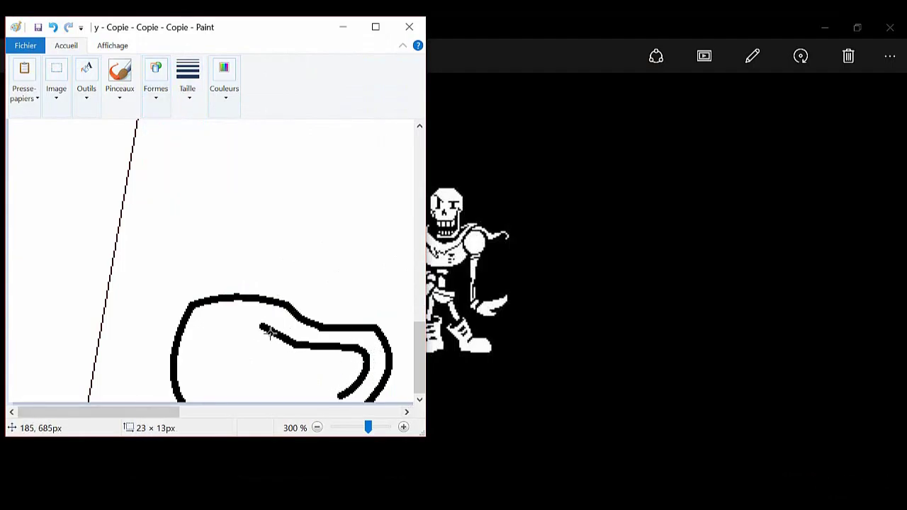
pyautogui.click(156, 77)
pyautogui.click(168, 130)
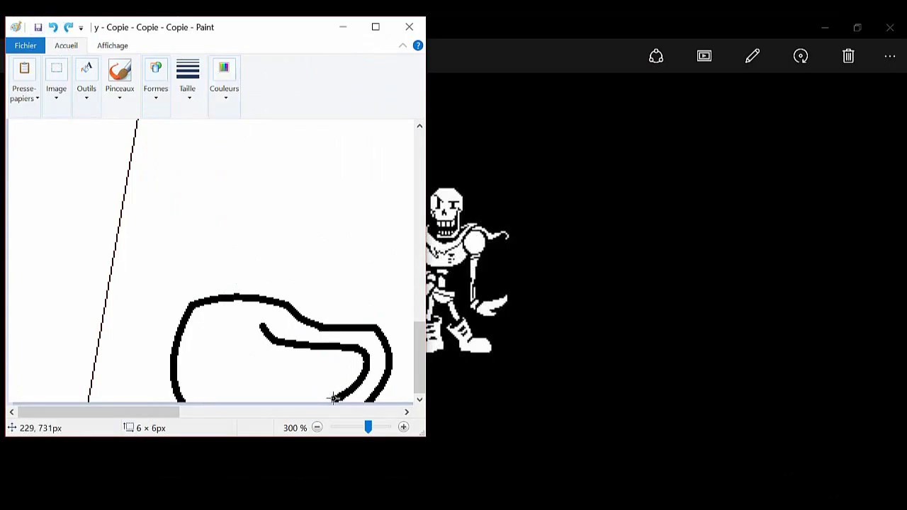
# Step: Draw the cheek curve about 44 × 37 px and outline the rear row of teeth beside it in the mouth
pyautogui.click(156, 78)
pyautogui.click(169, 131)
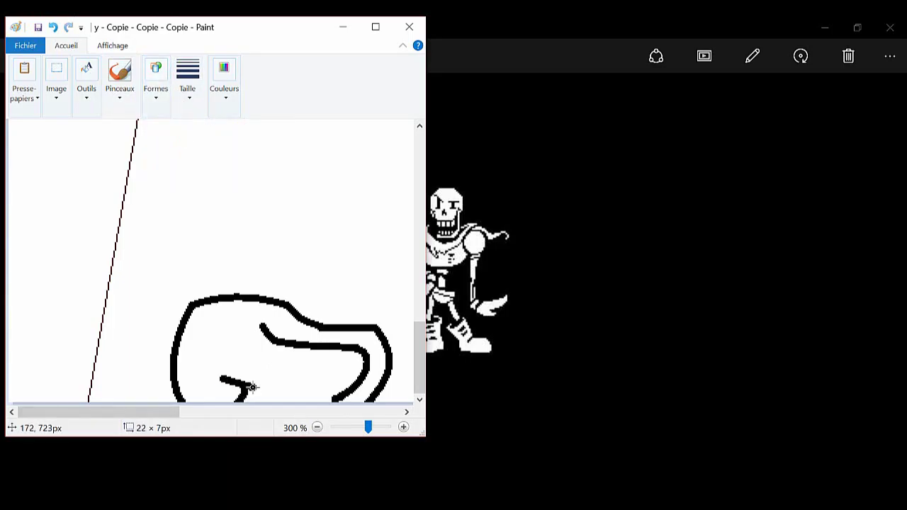
pyautogui.moveTo(253, 386); pyautogui.dragTo(280, 368)
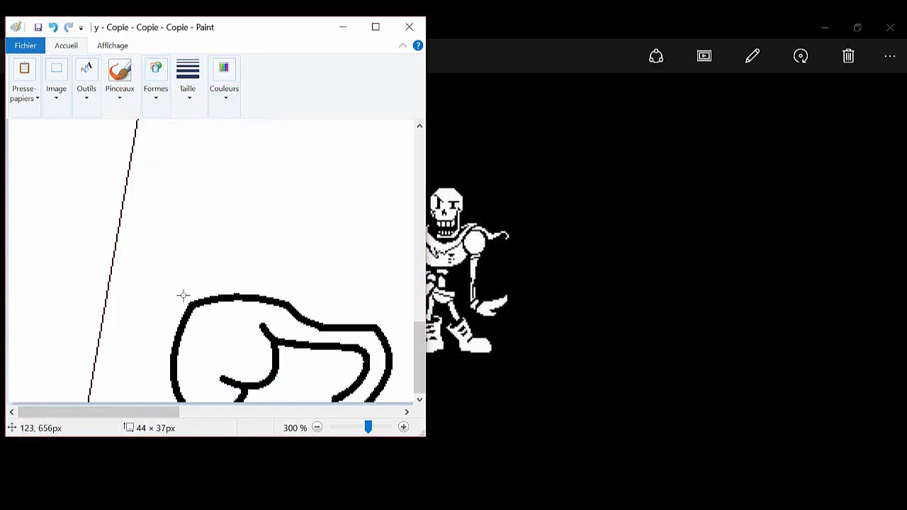
pyautogui.click(156, 78)
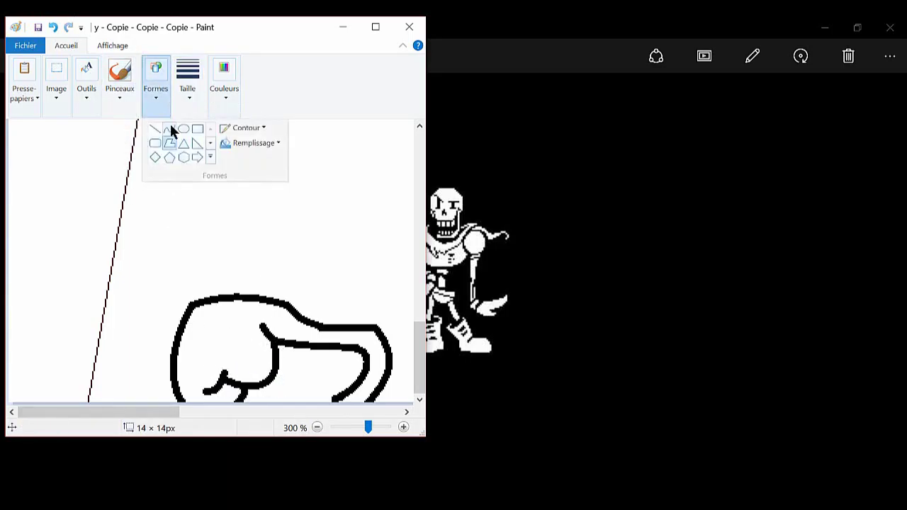
pyautogui.click(170, 132)
pyautogui.moveTo(238, 390)
pyautogui.mouseDown()
pyautogui.moveTo(311, 370)
pyautogui.moveTo(283, 398)
pyautogui.mouseUp()
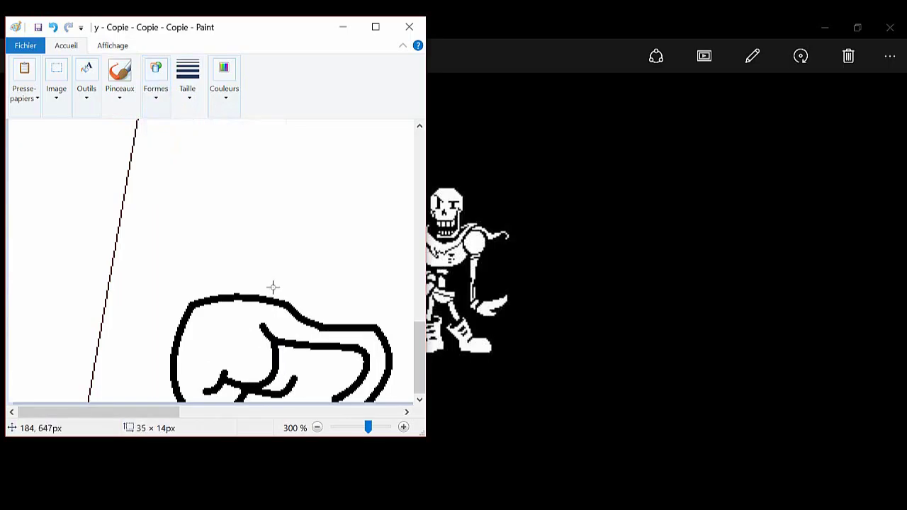
pyautogui.moveTo(281, 365); pyautogui.dragTo(298, 348)
# Step: Divide the rear row of teeth with short lines in the thinnest line size
pyautogui.click(156, 78)
pyautogui.click(158, 133)
pyautogui.click(187, 78)
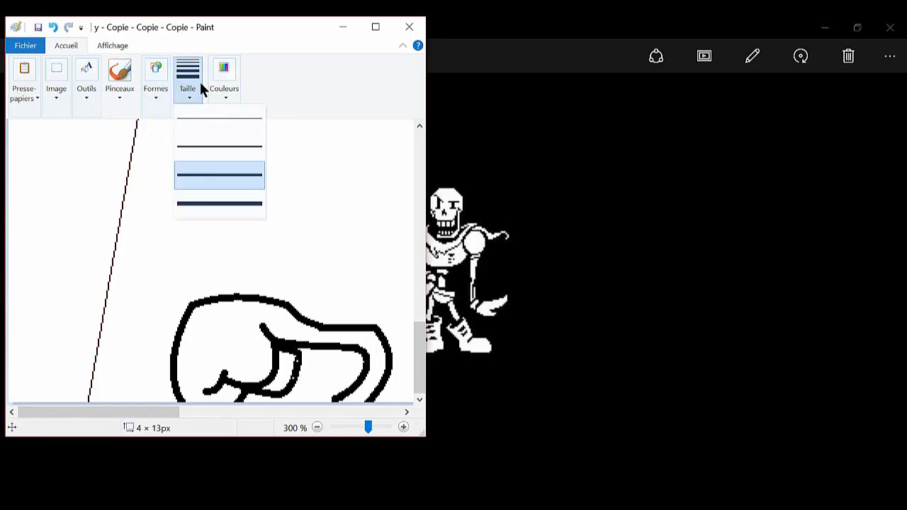
pyautogui.click(205, 177)
pyautogui.click(187, 78)
pyautogui.click(216, 118)
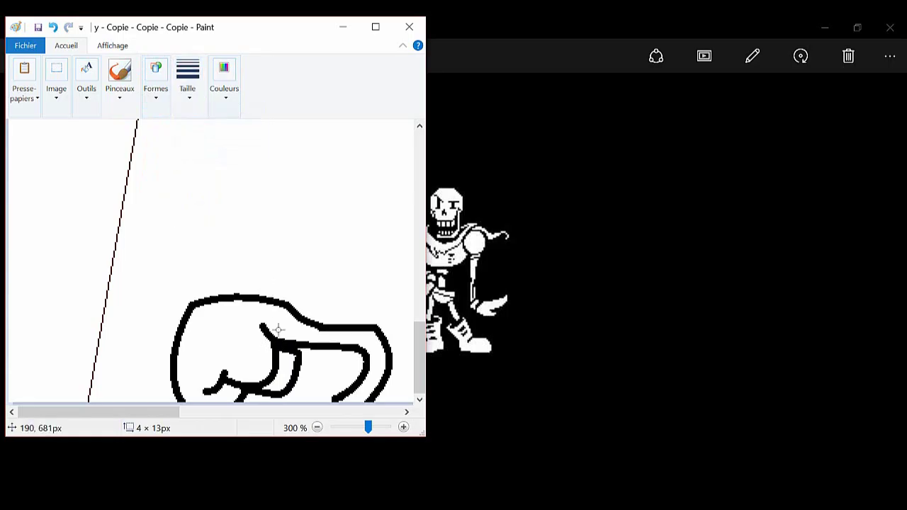
pyautogui.moveTo(280, 365)
pyautogui.mouseDown()
pyautogui.moveTo(298, 357)
pyautogui.moveTo(290, 363)
pyautogui.mouseUp()
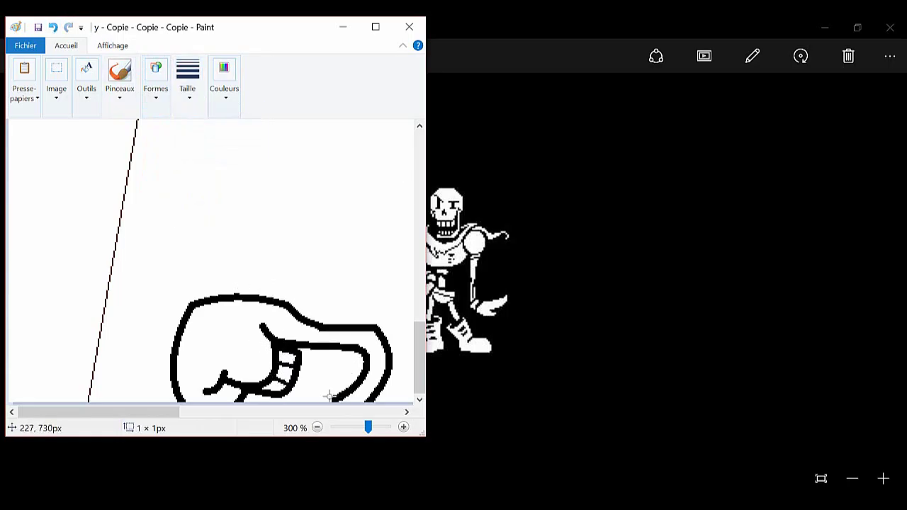
# Step: Draw a second divided row of teeth along the mouth's curved inner end and fill the mouth opening black
pyautogui.moveTo(354, 352)
pyautogui.mouseDown()
pyautogui.moveTo(329, 396)
pyautogui.moveTo(312, 395)
pyautogui.mouseUp()
pyautogui.click(224, 78)
pyautogui.click(282, 140)
pyautogui.click(156, 78)
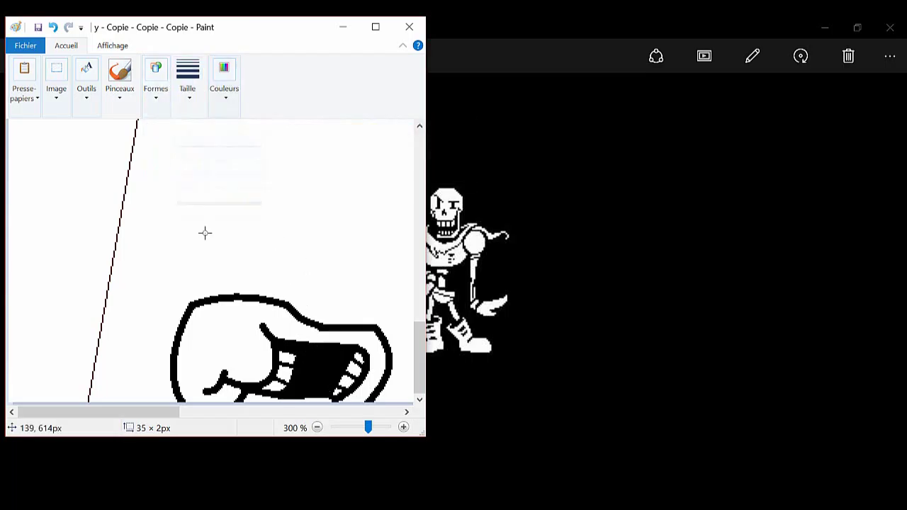
# Step: Cover the short curves behind the rear teeth with a white rectangle about 28 × 25 px
pyautogui.click(224, 77)
pyautogui.click(282, 128)
pyautogui.moveTo(216, 369); pyautogui.dragTo(239, 395)
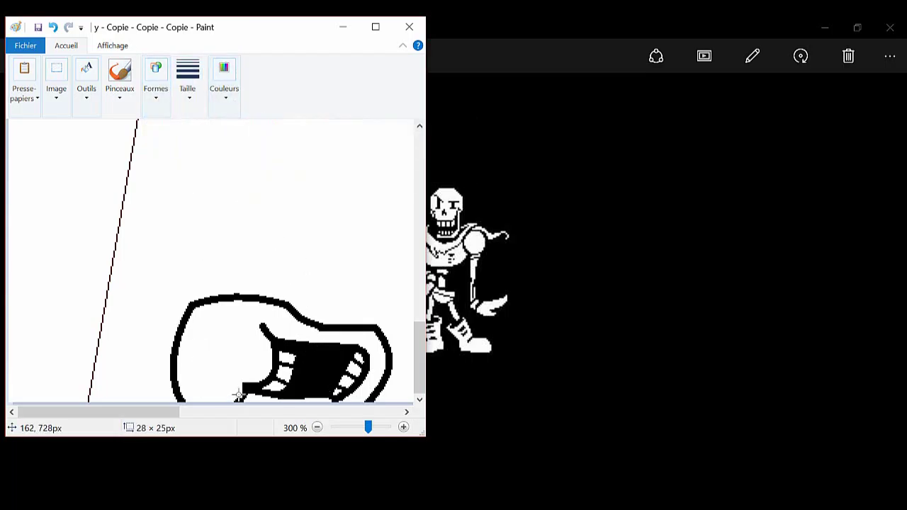
# Step: Draw the skull's eye and nose lines in black on the face area behind the mouth
pyautogui.click(187, 78)
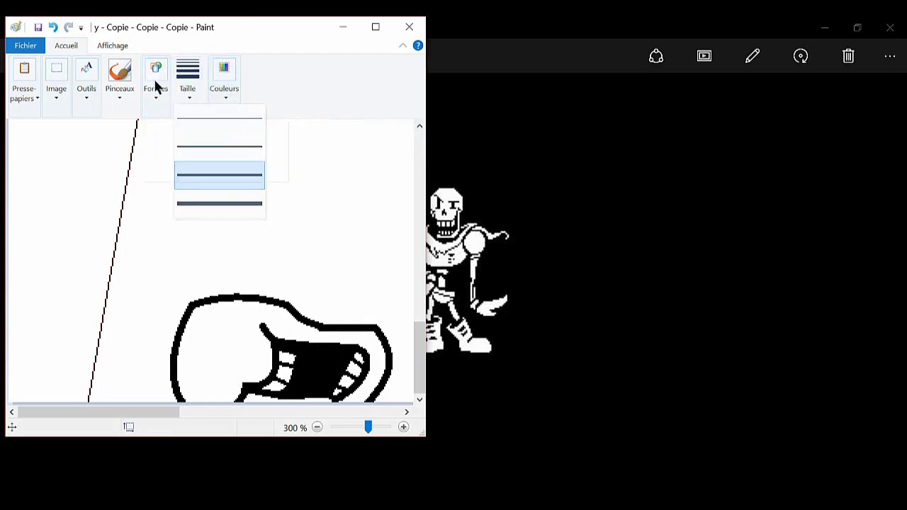
pyautogui.click(224, 78)
pyautogui.click(217, 135)
pyautogui.moveTo(265, 382); pyautogui.dragTo(205, 394)
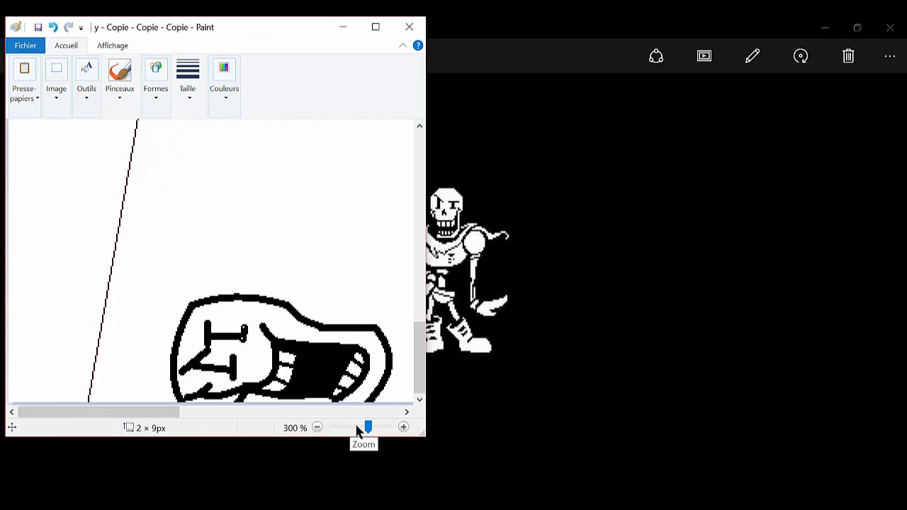
# Step: Cover the rear of the skull, including its eye and nose lines, with a white rectangle
pyautogui.click(55, 27)
pyautogui.click(218, 81)
pyautogui.click(156, 78)
pyautogui.click(198, 134)
pyautogui.moveTo(153, 230); pyautogui.dragTo(181, 408)
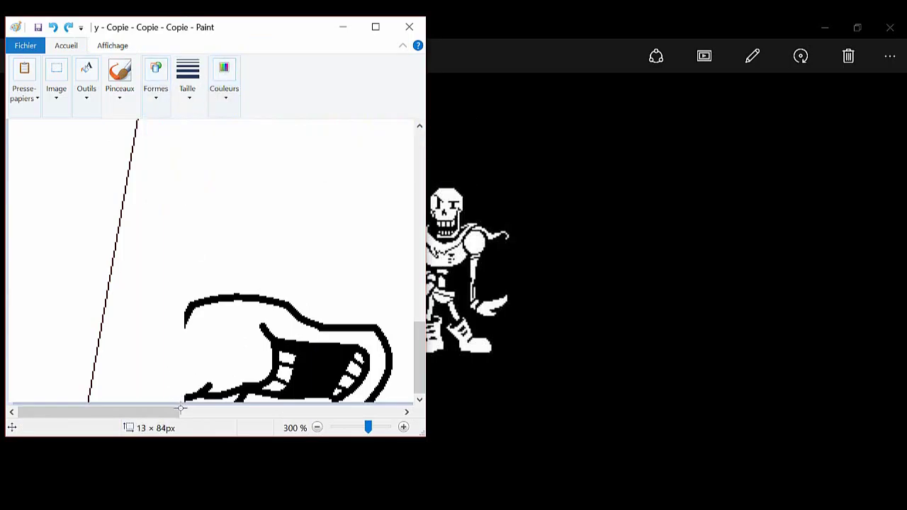
# Step: Redraw the rounded back of the skull with a black curve about 40 × 71 px
pyautogui.click(156, 78)
pyautogui.click(167, 122)
pyautogui.moveTo(194, 303); pyautogui.dragTo(157, 452)
pyautogui.moveTo(179, 345); pyautogui.dragTo(138, 369)
# Step: Draw the skull's two eye marks and the slanted brow in black lines near the rounded back outline
pyautogui.click(156, 78)
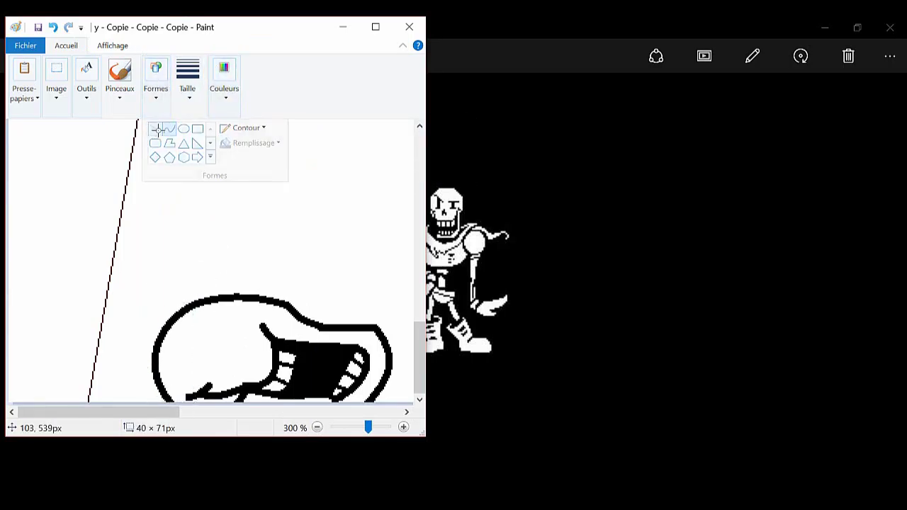
pyautogui.click(156, 127)
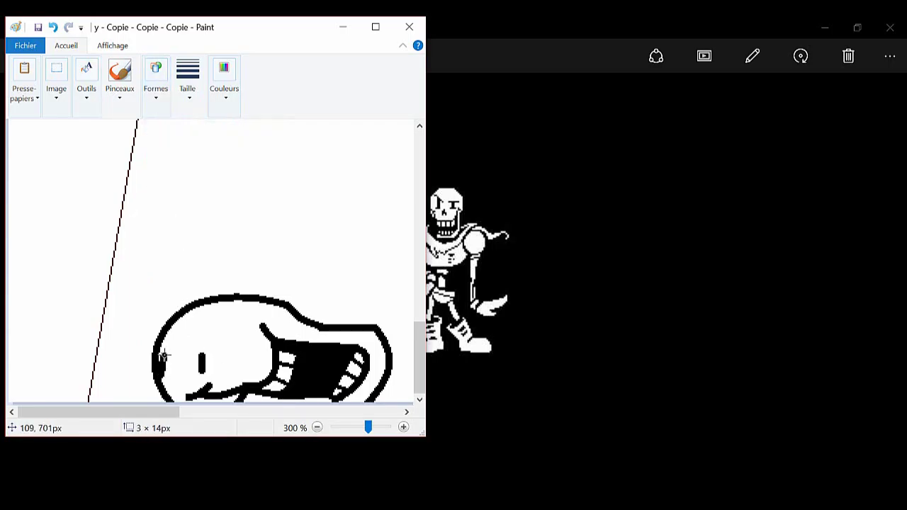
pyautogui.moveTo(183, 345); pyautogui.dragTo(153, 390)
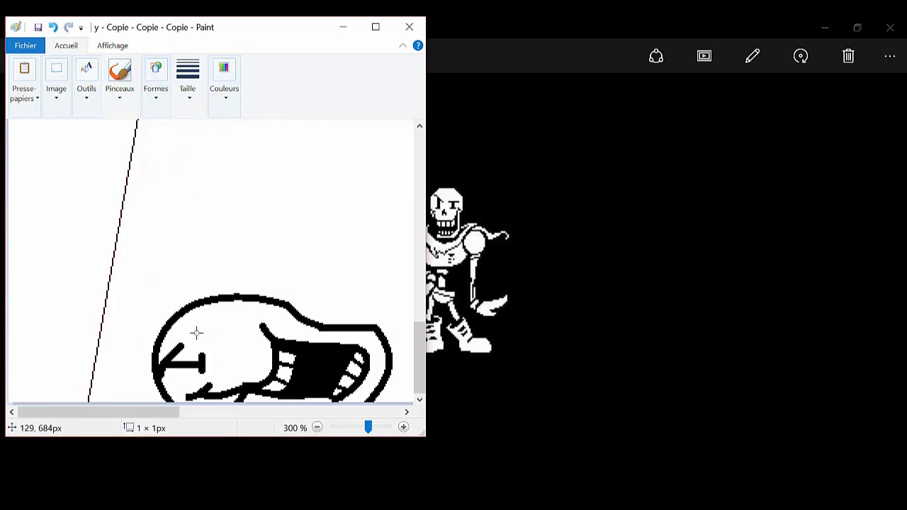
pyautogui.click(156, 78)
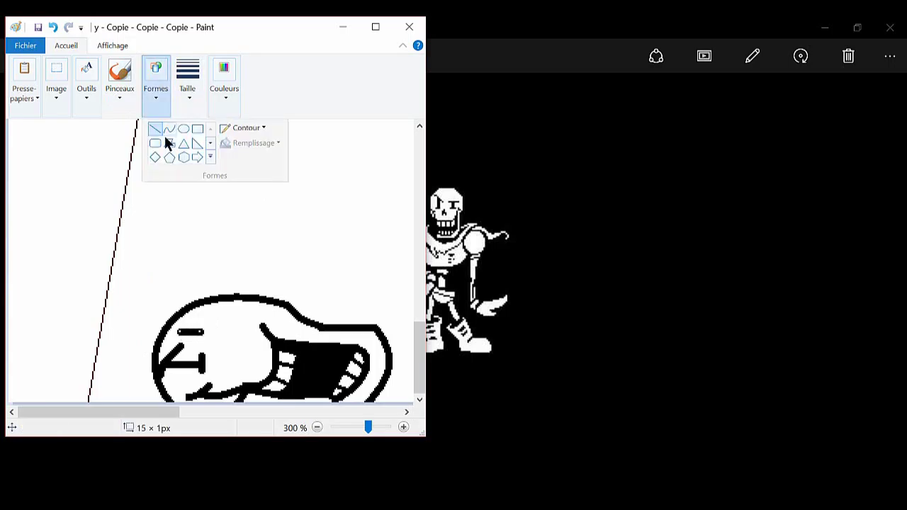
pyautogui.click(157, 126)
pyautogui.moveTo(180, 320); pyautogui.dragTo(179, 331)
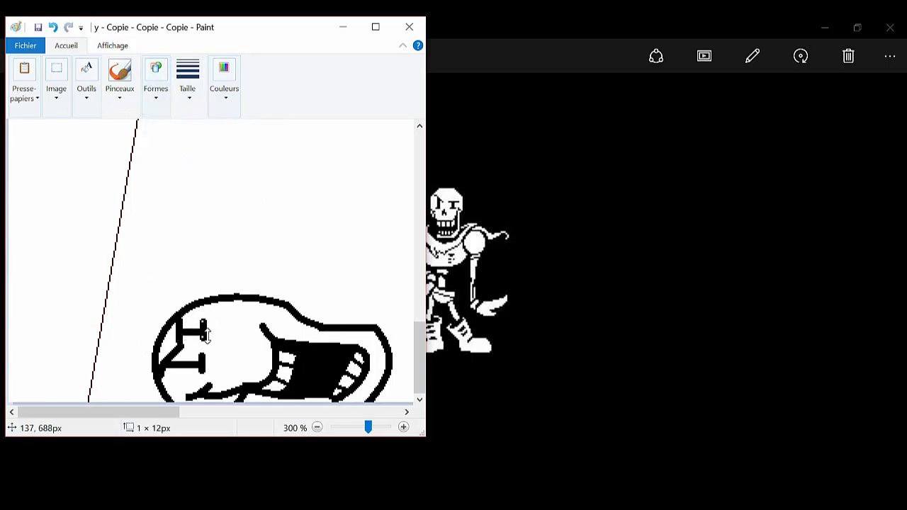
pyautogui.click(156, 78)
pyautogui.click(162, 139)
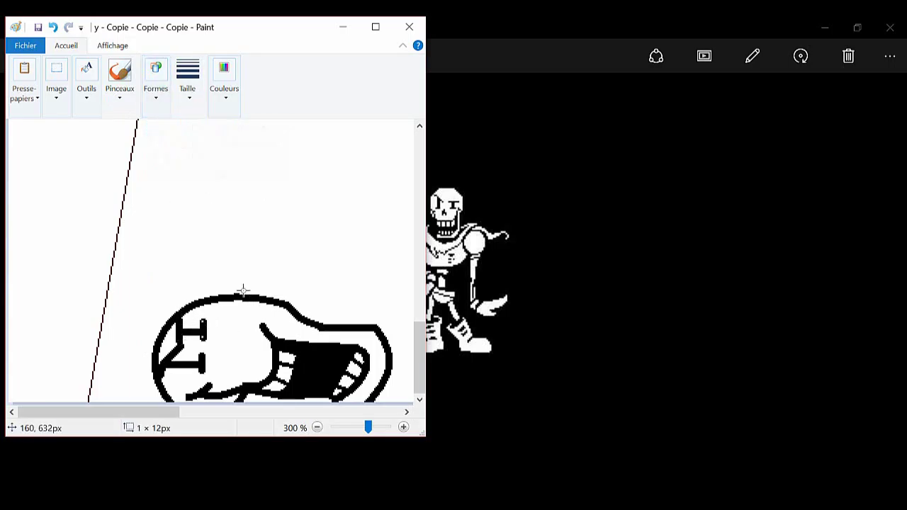
# Step: Try to move the eye lines away from the skull's back outline using a selection
pyautogui.click(53, 29)
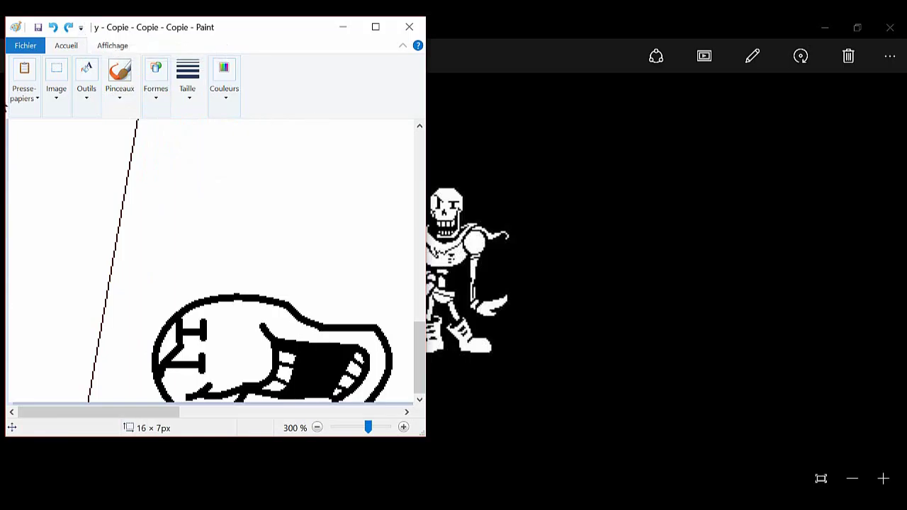
pyautogui.click(87, 78)
pyautogui.click(156, 78)
pyautogui.click(162, 139)
pyautogui.moveTo(157, 317); pyautogui.dragTo(206, 391)
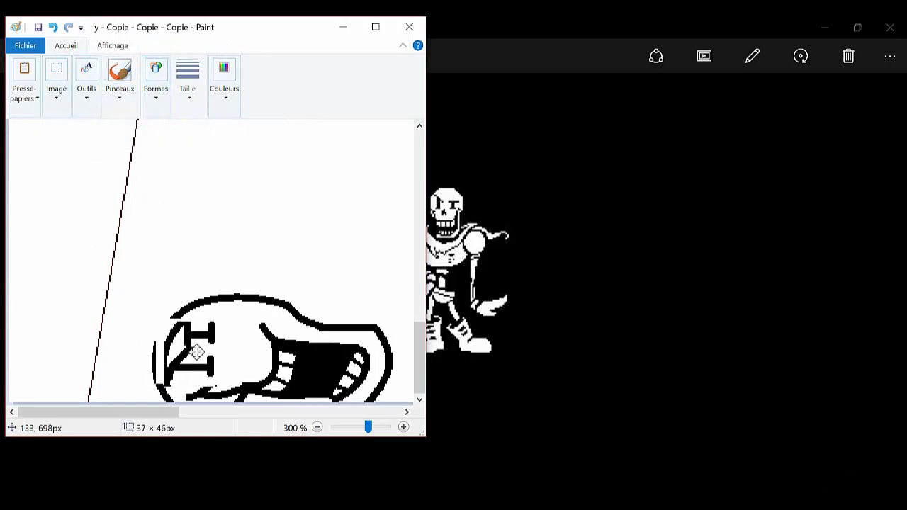
# Step: Select the eye lines with a free-form selection and shift them slightly inward from the skull's back outline
pyautogui.click(56, 78)
pyautogui.click(80, 135)
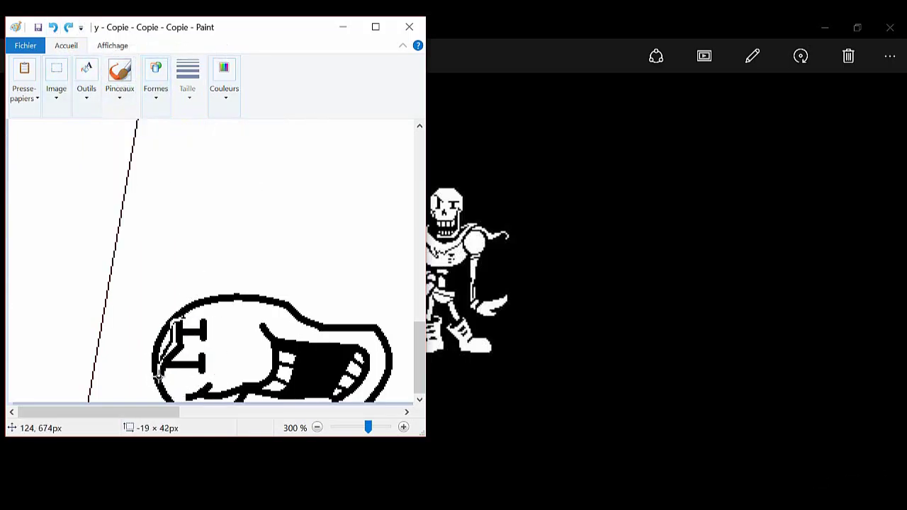
pyautogui.moveTo(157, 378); pyautogui.dragTo(208, 347)
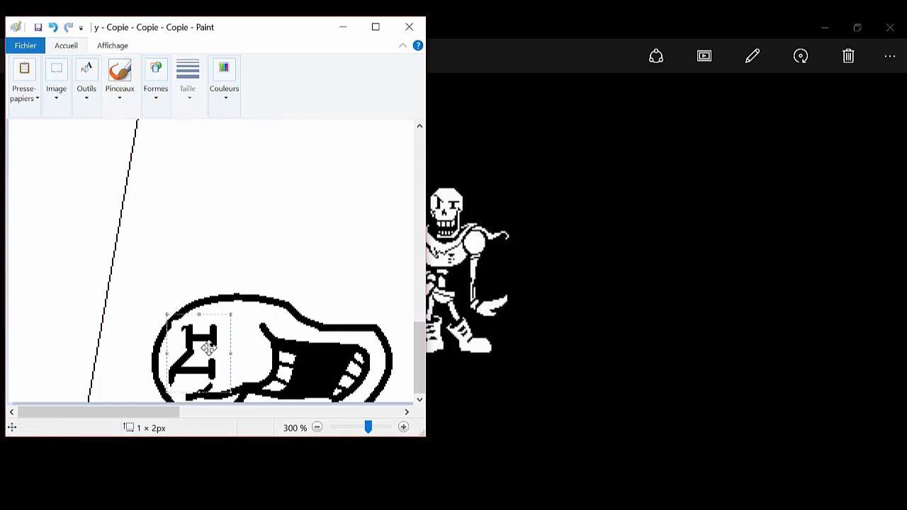
# Step: Repair the skull's back outline and erase the line remnants beneath the eyes in white
pyautogui.click(239, 144)
pyautogui.click(223, 78)
pyautogui.click(253, 188)
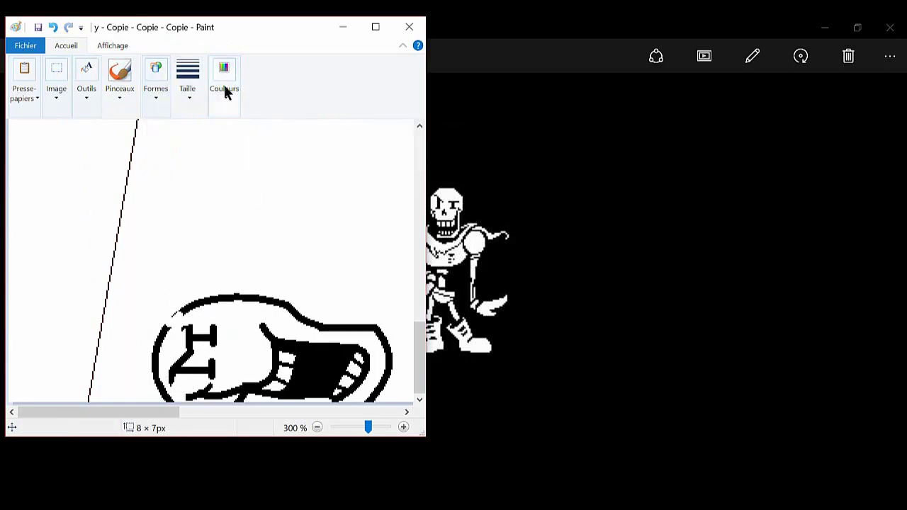
pyautogui.moveTo(173, 345); pyautogui.dragTo(226, 398)
# Step: Select the eye lines again and move them further into the face, toward the mouth
pyautogui.click(65, 78)
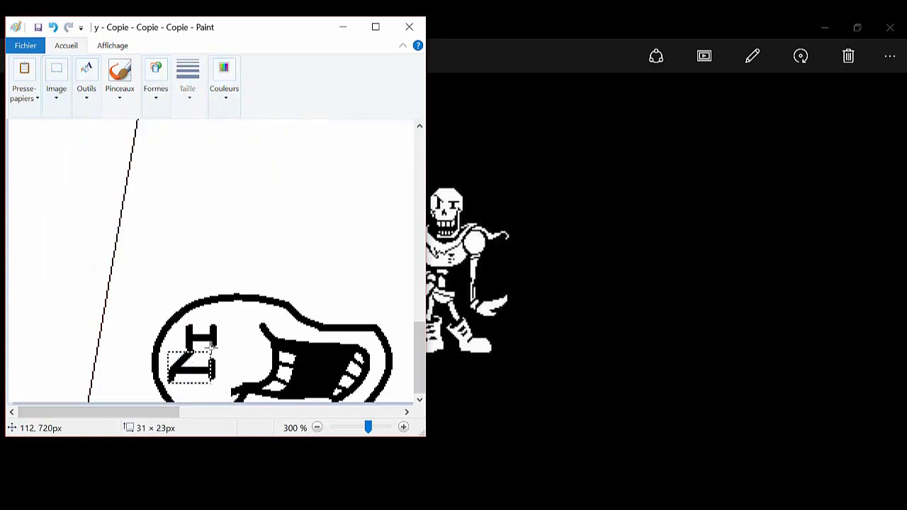
pyautogui.moveTo(211, 315); pyautogui.dragTo(244, 402)
pyautogui.click(57, 80)
pyautogui.click(77, 157)
pyautogui.click(97, 191)
pyautogui.moveTo(163, 307); pyautogui.dragTo(195, 396)
pyautogui.moveTo(184, 355); pyautogui.dragTo(208, 363)
# Step: Extend the jaw line backward from the mouth and draw the small nose between the eyes and mouth in black
pyautogui.click(225, 93)
pyautogui.moveTo(245, 386); pyautogui.dragTo(212, 396)
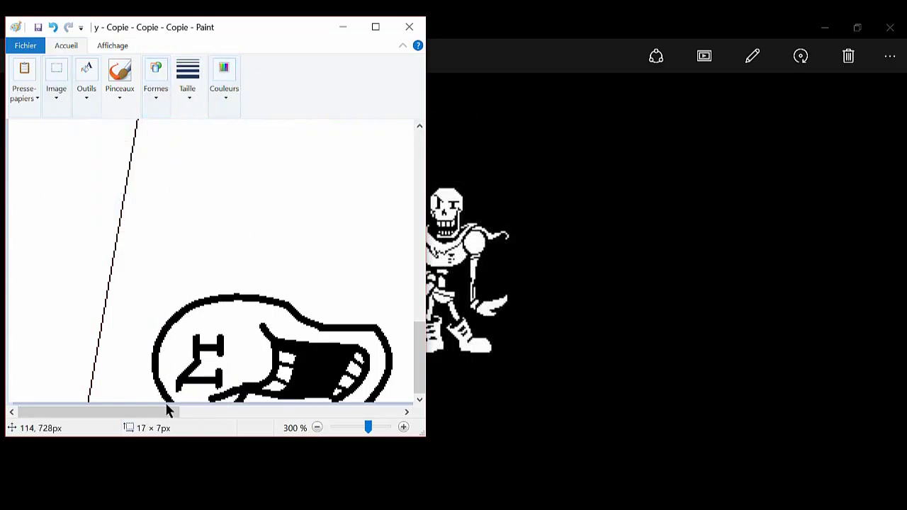
pyautogui.hotkey('alt', 'h')
pyautogui.press('s')
pyautogui.press('h')
pyautogui.press('Escape')
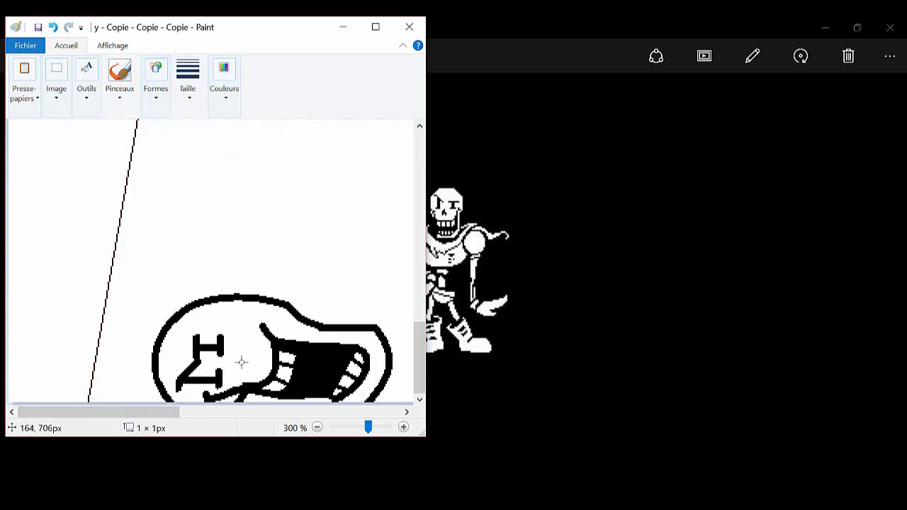
# Step: Draw a Sans head beside the Papyrus skull with thick black curves for the jaw, rounded cranium and mouth
pyautogui.moveTo(368, 426)
pyautogui.mouseDown()
pyautogui.moveTo(348, 427)
pyautogui.moveTo(364, 426)
pyautogui.mouseUp()
pyautogui.moveTo(175, 412)
pyautogui.mouseDown()
pyautogui.moveTo(323, 419)
pyautogui.moveTo(277, 393)
pyautogui.mouseUp()
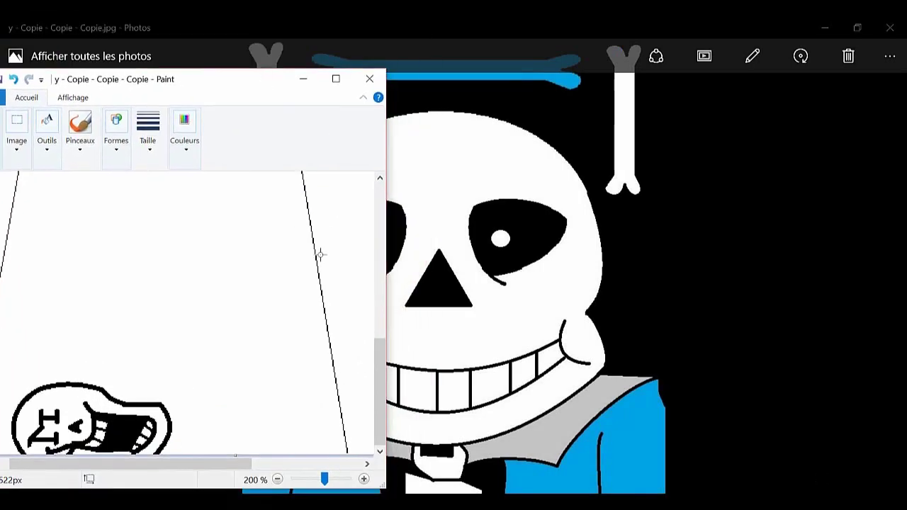
pyautogui.click(116, 127)
pyautogui.click(169, 179)
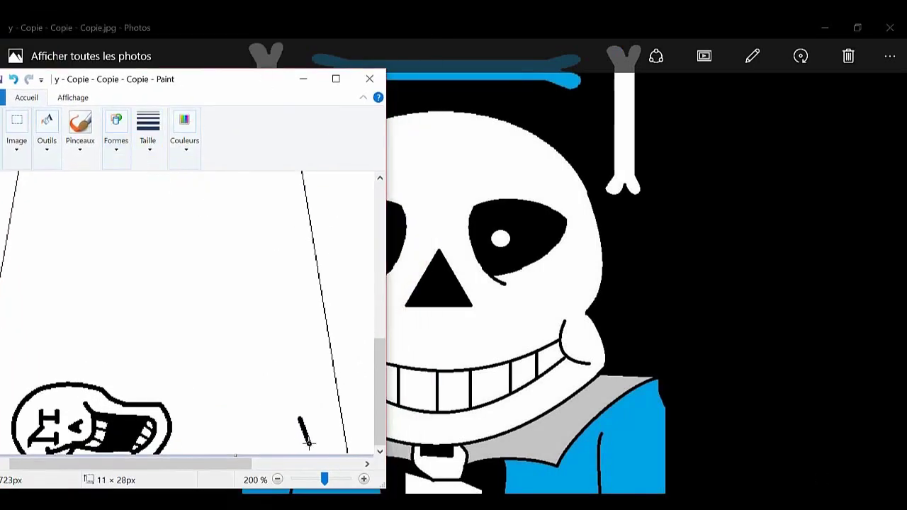
pyautogui.moveTo(314, 446); pyautogui.dragTo(230, 457)
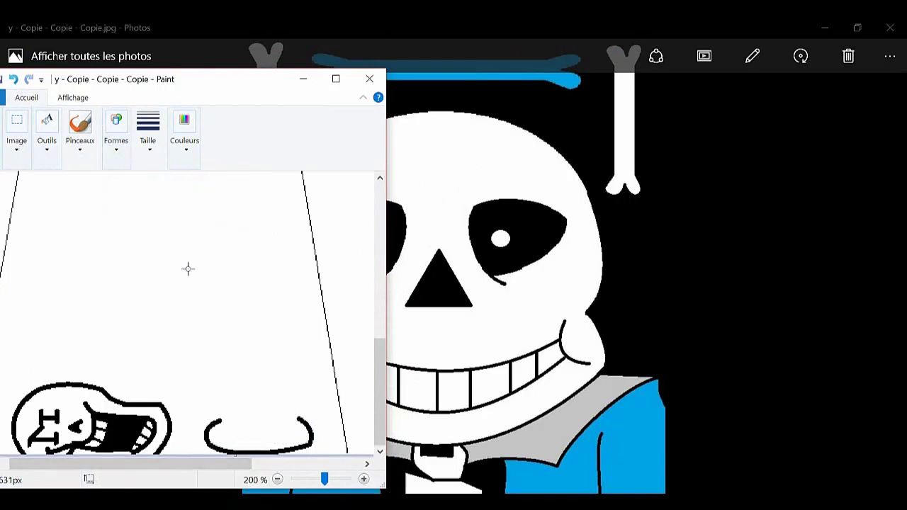
pyautogui.moveTo(299, 415)
pyautogui.mouseDown()
pyautogui.moveTo(265, 370)
pyautogui.moveTo(316, 378)
pyautogui.moveTo(306, 359)
pyautogui.moveTo(289, 361)
pyautogui.mouseUp()
pyautogui.moveTo(223, 417); pyautogui.dragTo(200, 391)
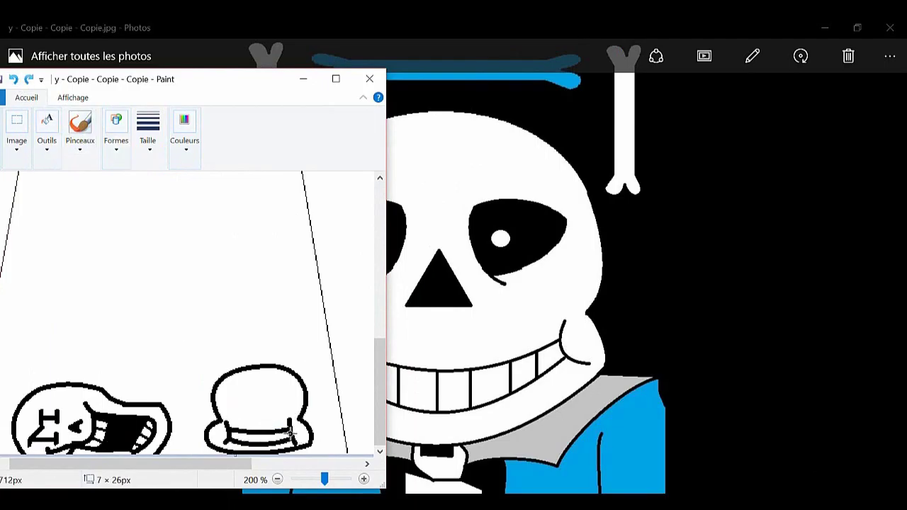
# Step: Divide the Sans mouth into teeth with thinner lines and draw a black triangular nose about 12 × 14 px
pyautogui.click(148, 131)
pyautogui.click(175, 205)
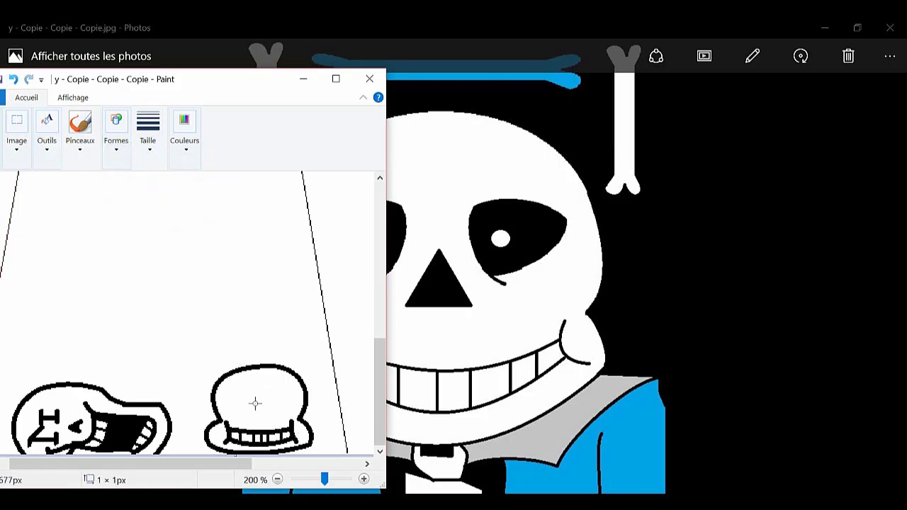
pyautogui.click(184, 131)
pyautogui.click(140, 95)
pyautogui.click(184, 131)
pyautogui.click(240, 183)
pyautogui.moveTo(259, 394); pyautogui.dragTo(260, 415)
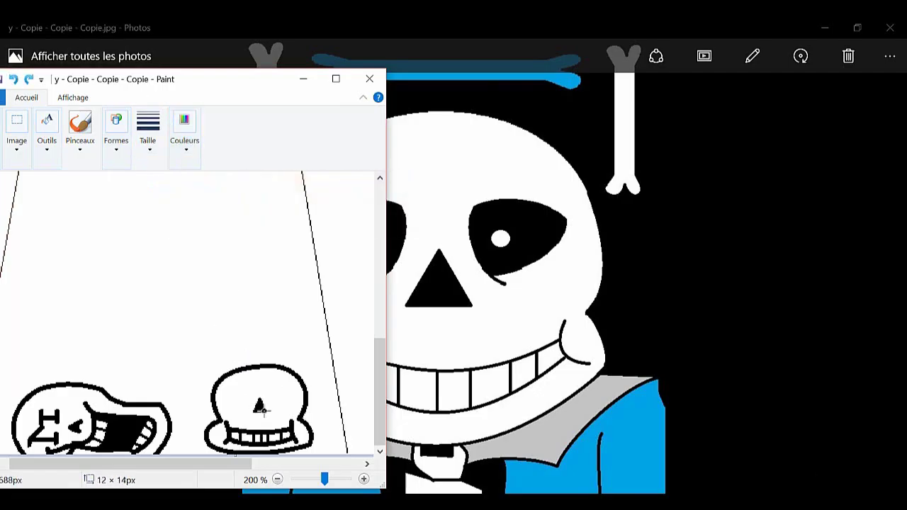
# Step: Outline one eye socket beside the Sans nose with thin curves and fill it black
pyautogui.click(147, 131)
pyautogui.click(172, 213)
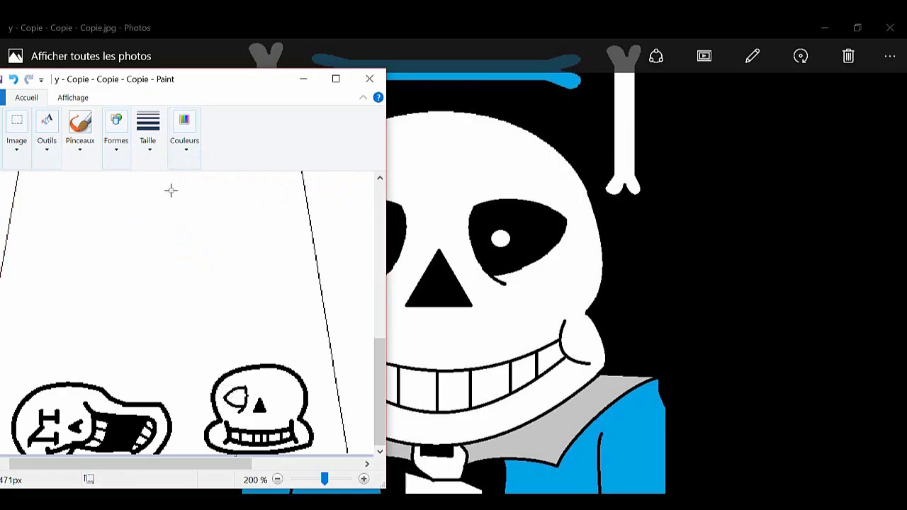
pyautogui.click(46, 131)
pyautogui.click(59, 184)
pyautogui.click(234, 395)
# Step: Trim the upper edge of the black eye socket using a selection
pyautogui.click(16, 131)
pyautogui.click(36, 196)
pyautogui.moveTo(228, 389); pyautogui.dragTo(234, 391)
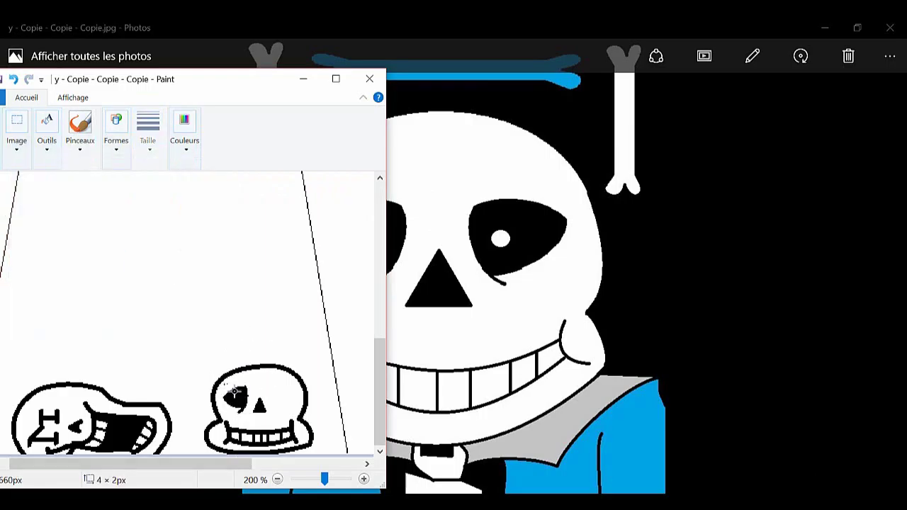
pyautogui.hotkey('ctrl', 'z')
pyautogui.click(17, 131)
pyautogui.click(28, 193)
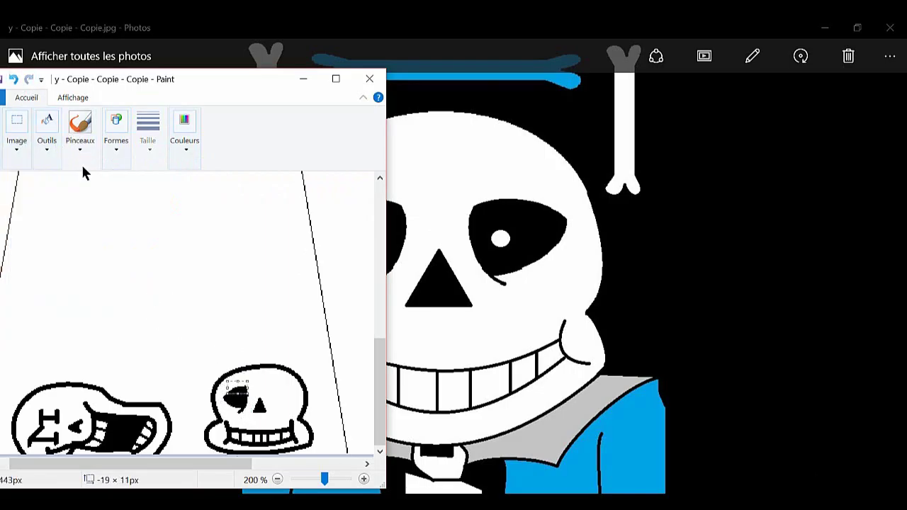
# Step: Try to copy the selected eye socket and paste a duplicate
pyautogui.rightClick(245, 404)
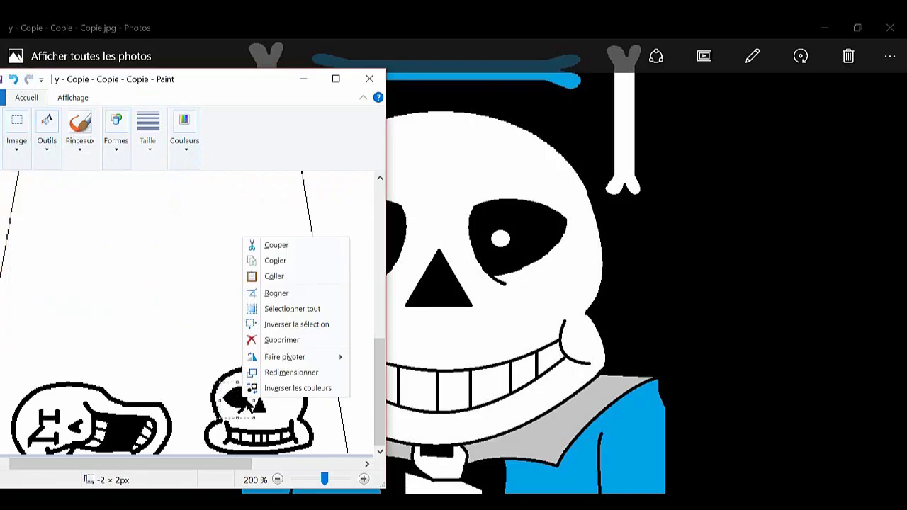
pyautogui.click(283, 260)
pyautogui.click(2, 99)
pyautogui.moveTo(251, 80); pyautogui.dragTo(277, 83)
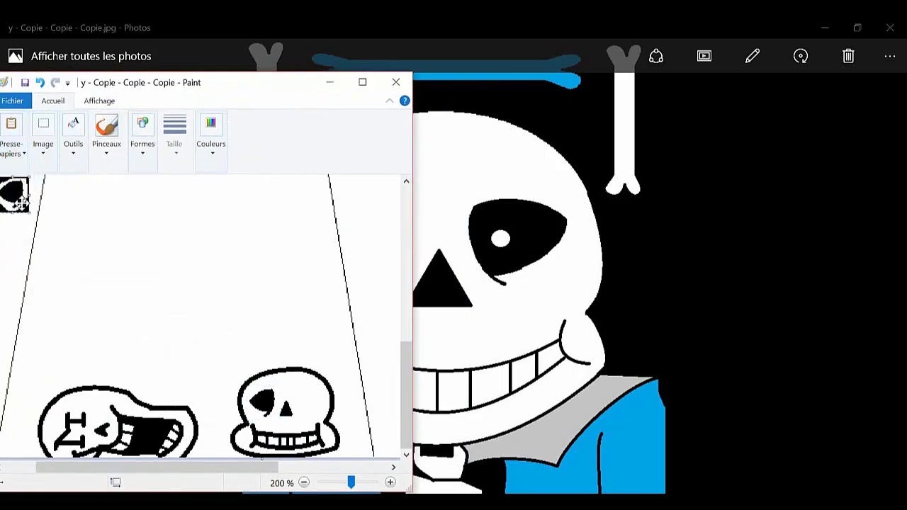
# Step: Select the area around the finished eye socket, about 30 × 35 px, and paste a copy of it
pyautogui.click(43, 135)
pyautogui.click(55, 193)
pyautogui.moveTo(241, 381); pyautogui.dragTo(282, 424)
pyautogui.rightClick(262, 404)
pyautogui.click(12, 131)
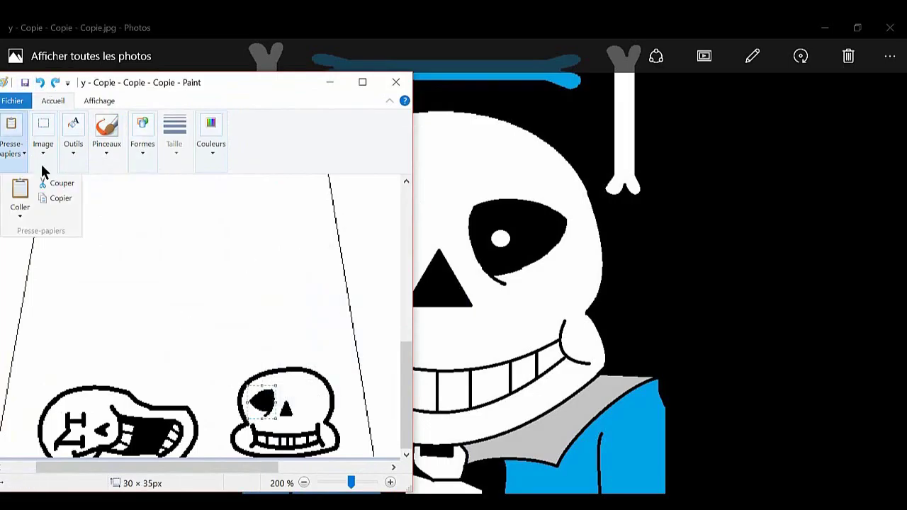
pyautogui.click(18, 191)
# Step: Mirror the pasted eye socket and place it on the opposite side of the Sans nose
pyautogui.rightClick(297, 415)
pyautogui.moveTo(326, 354)
pyautogui.moveTo(65, 229); pyautogui.dragTo(306, 401)
pyautogui.click(482, 419)
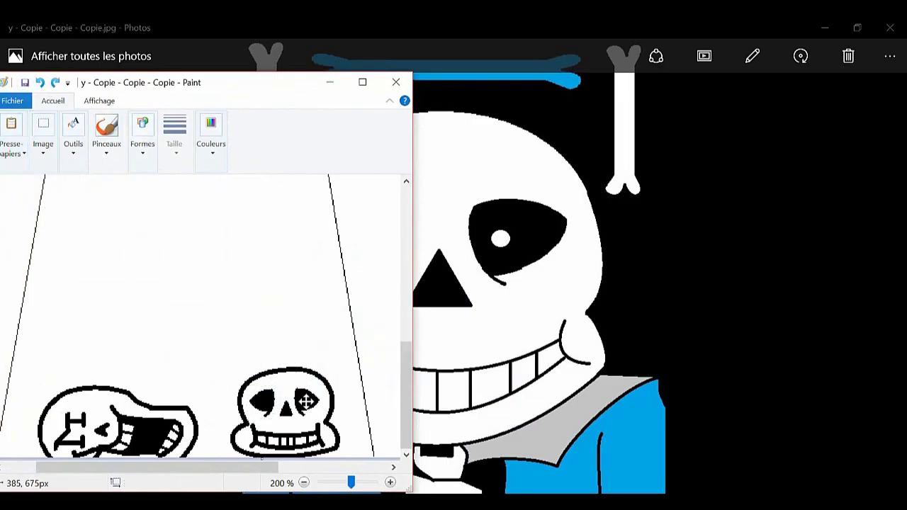
# Step: Draw short red lines beneath the Sans teeth and fill the two small areas between them red
pyautogui.click(211, 135)
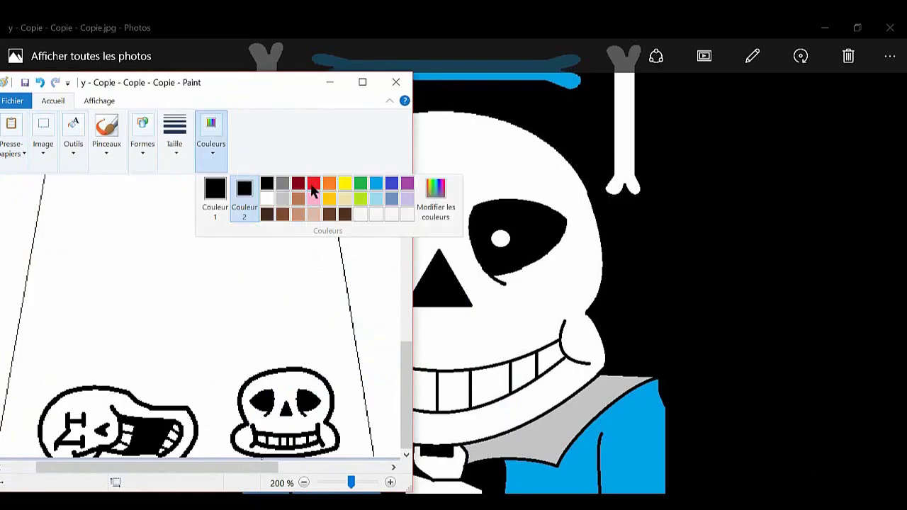
pyautogui.click(143, 135)
pyautogui.click(137, 180)
pyautogui.moveTo(260, 448); pyautogui.dragTo(264, 454)
pyautogui.click(210, 134)
pyautogui.click(296, 180)
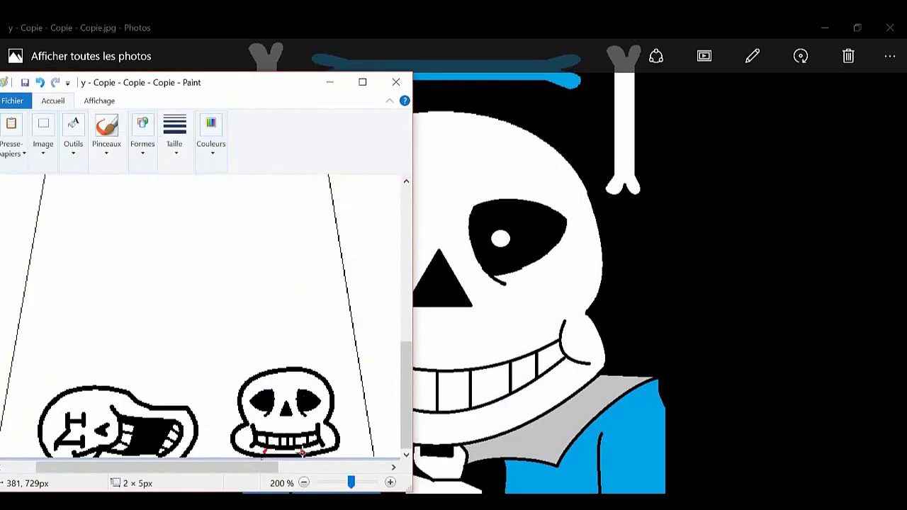
pyautogui.click(73, 135)
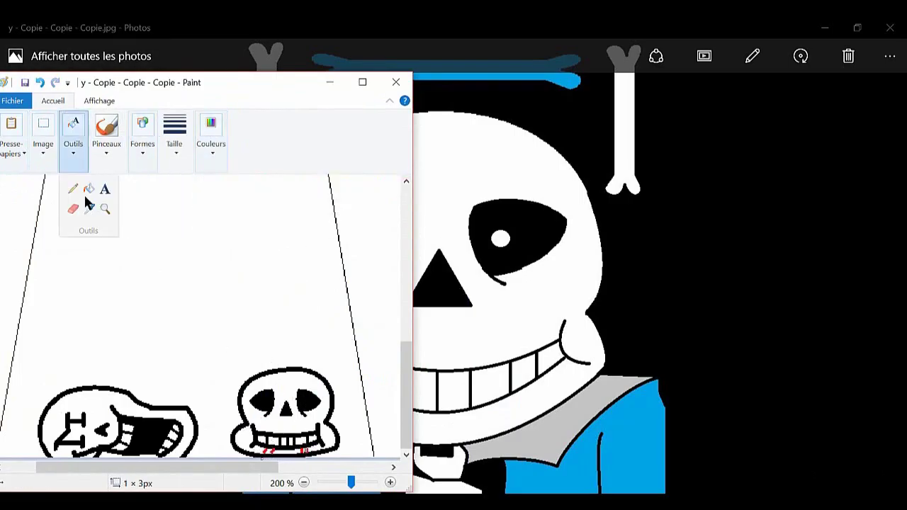
pyautogui.click(89, 186)
pyautogui.click(270, 450)
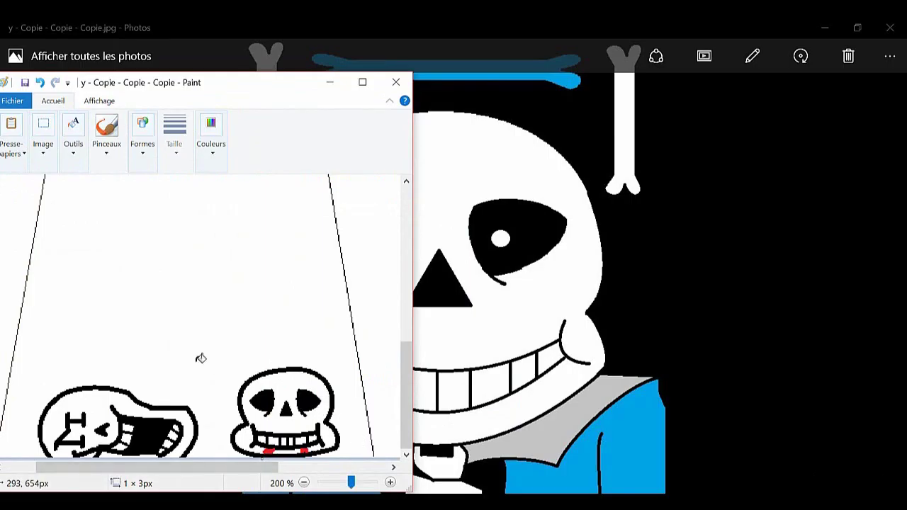
pyautogui.click(143, 135)
pyautogui.click(154, 184)
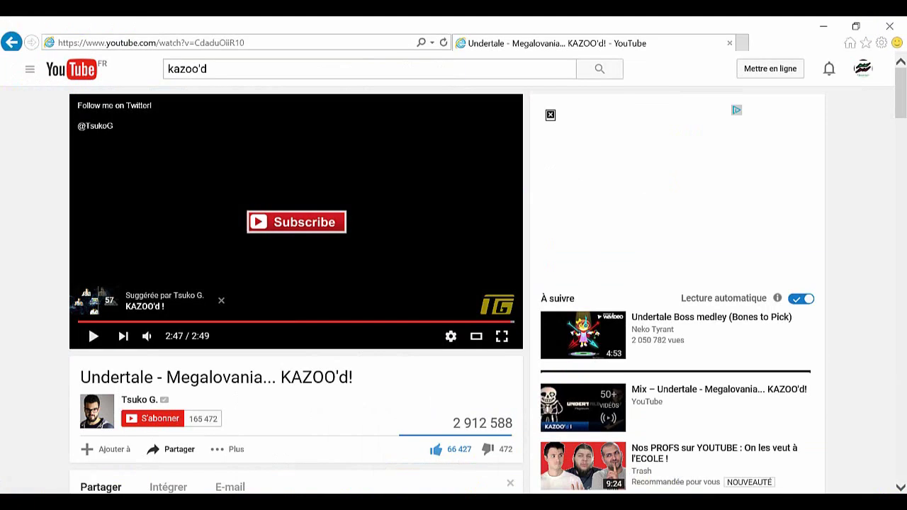
# Step: Open google.fr in a new browser tab and run an image search for "Undertale Undying"
pyautogui.click(30, 69)
pyautogui.click(73, 166)
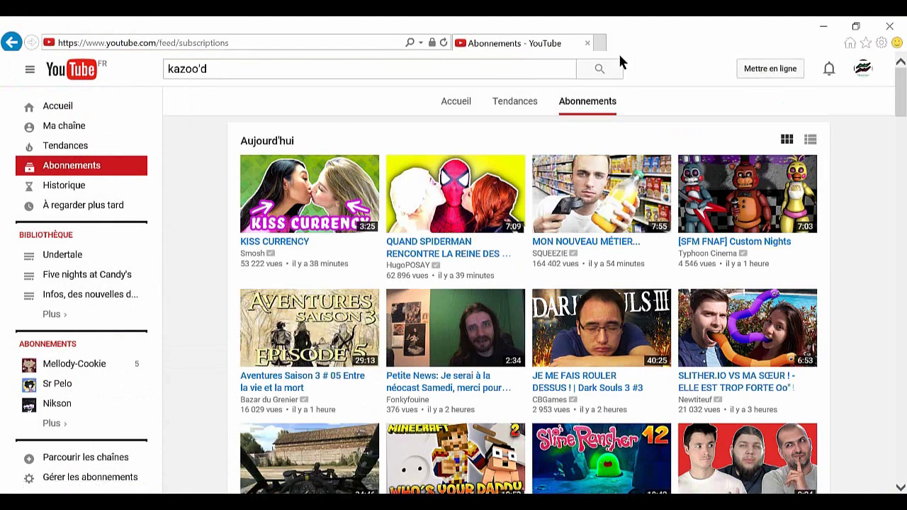
pyautogui.click(599, 43)
pyautogui.click(198, 45)
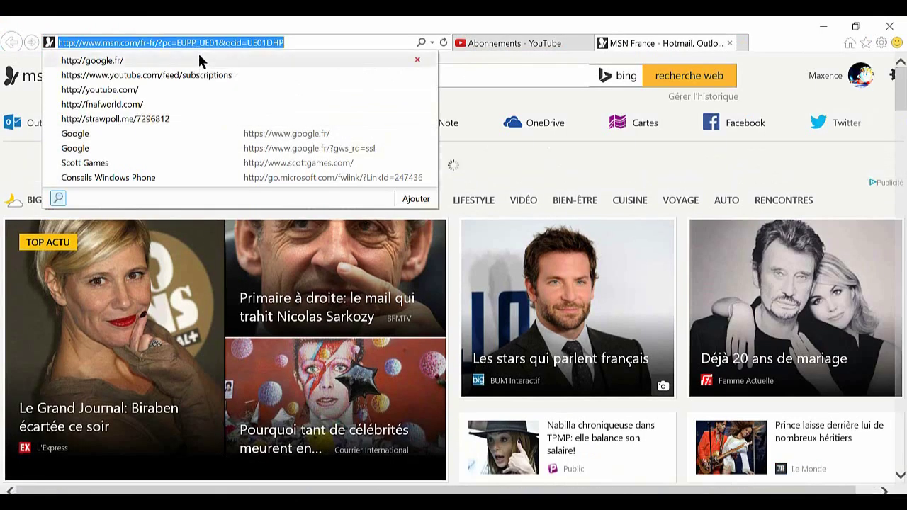
pyautogui.click(199, 60)
pyautogui.write('Underta')
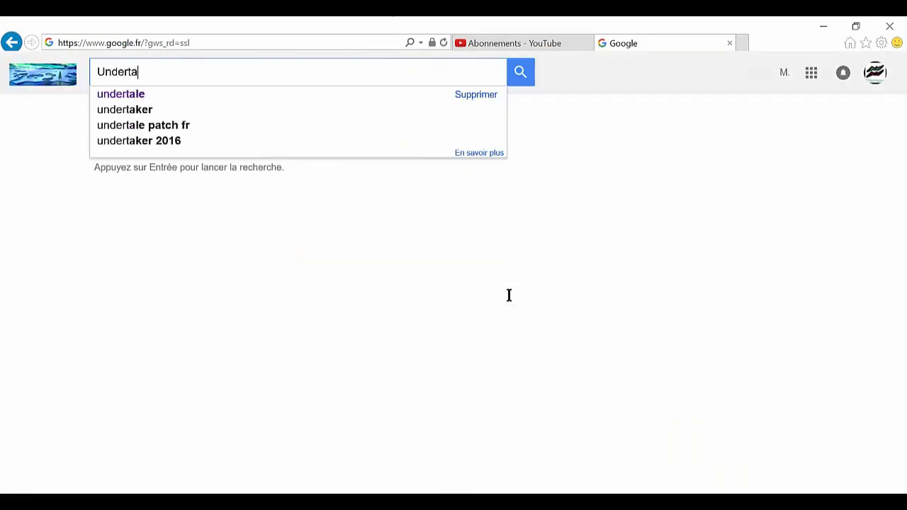
pyautogui.write('le Undying')
pyautogui.press('Return')
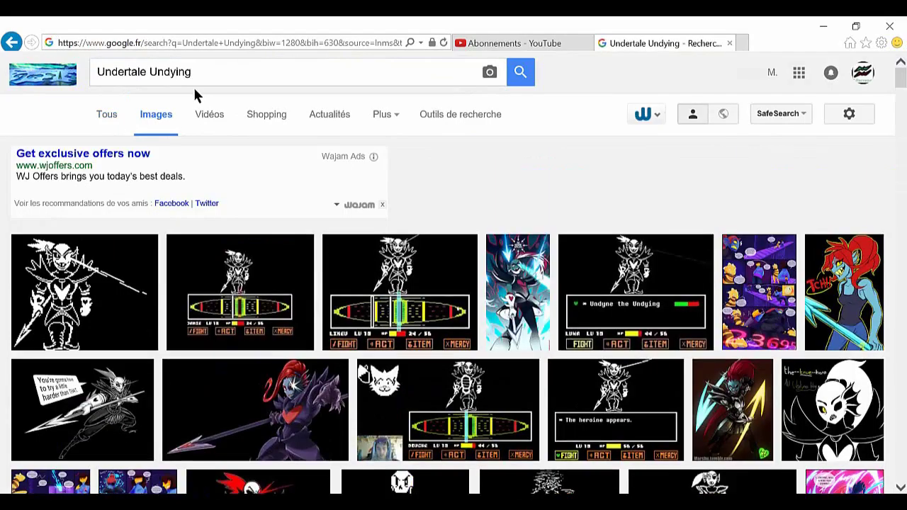
# Step: Open the first black-and-white armored Undyne result and save it as the GIF Undyne_(genocide_armor)
pyautogui.click(82, 290)
pyautogui.rightClick(324, 186)
pyautogui.click(385, 286)
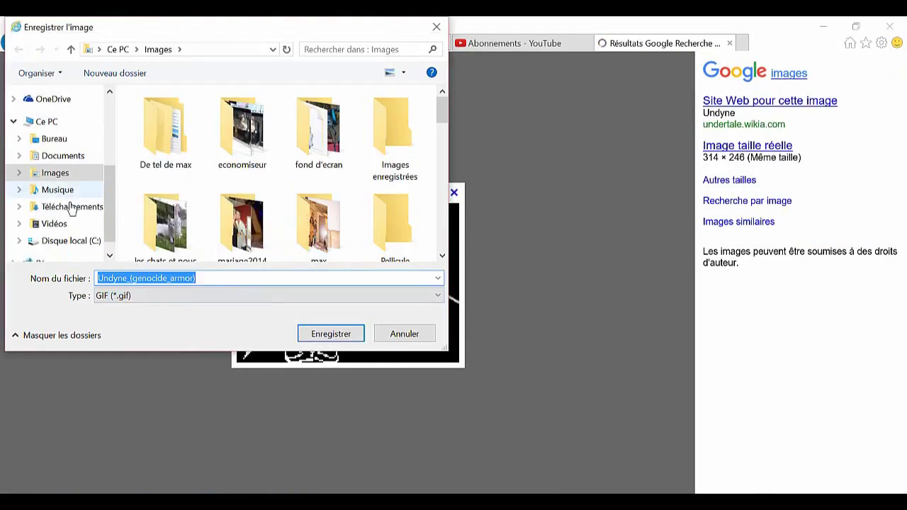
pyautogui.press('Return')
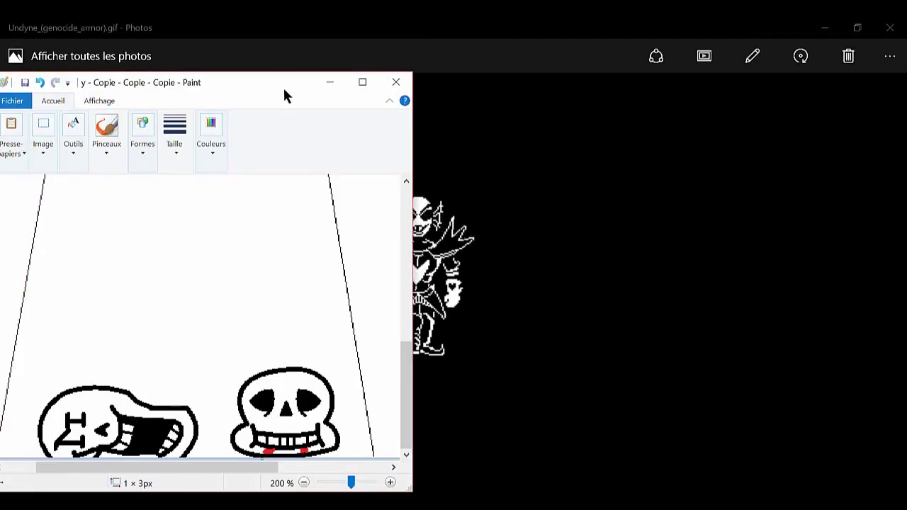
# Step: Switch to Paint beside the Undyne reference and draw a black chin curve about 89 px wide above the two skulls
pyautogui.moveTo(283, 89); pyautogui.dragTo(227, 71)
pyautogui.click(85, 117)
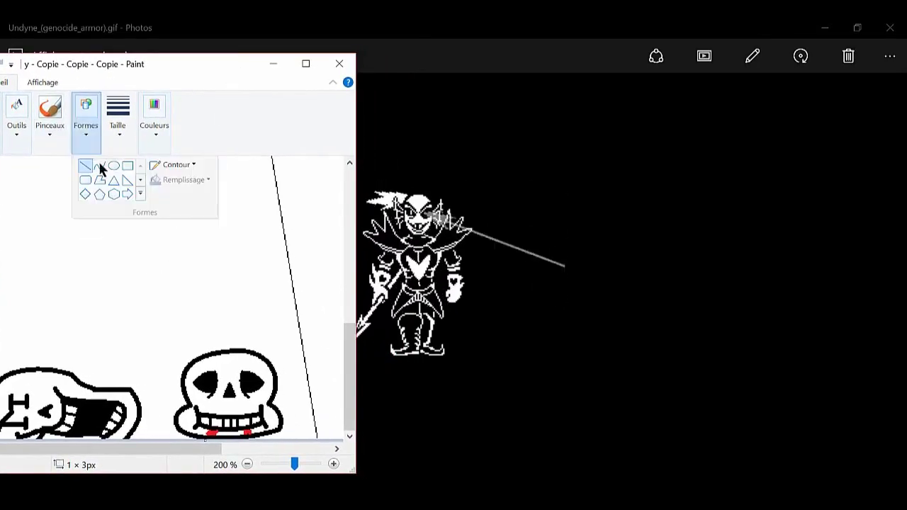
pyautogui.click(98, 166)
pyautogui.moveTo(110, 372); pyautogui.dragTo(100, 315)
pyautogui.moveTo(10, 64); pyautogui.dragTo(35, 74)
pyautogui.click(191, 131)
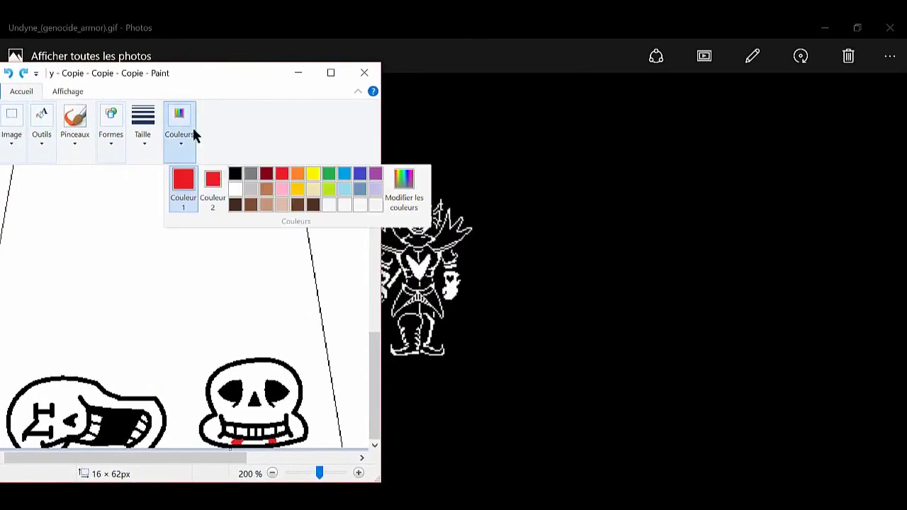
pyautogui.click(234, 173)
pyautogui.moveTo(123, 324); pyautogui.dragTo(209, 324)
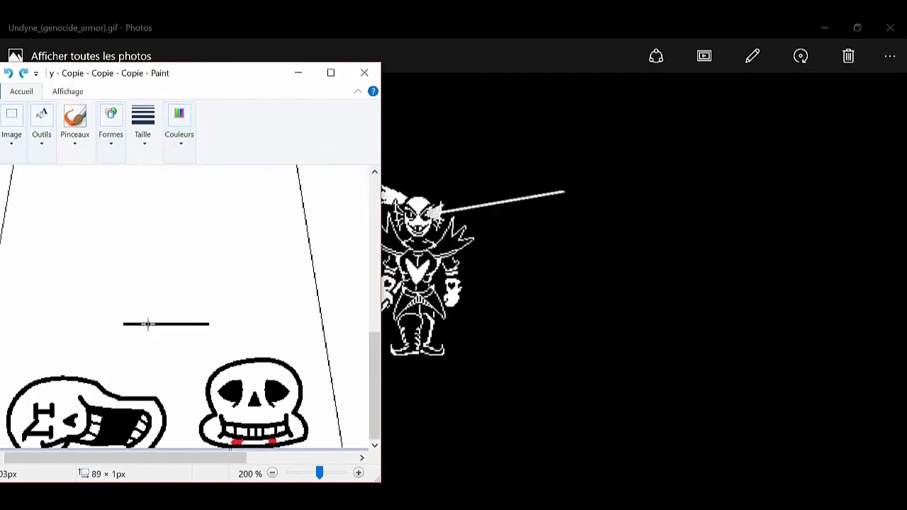
pyautogui.moveTo(148, 324); pyautogui.dragTo(182, 380)
# Step: Complete Undyne's head outline with two curved sides about 93 px tall and a rounded top joining them
pyautogui.moveTo(125, 324)
pyautogui.mouseDown()
pyautogui.moveTo(186, 324)
pyautogui.moveTo(135, 187)
pyautogui.moveTo(166, 260)
pyautogui.moveTo(206, 146)
pyautogui.mouseUp()
pyautogui.click(8, 73)
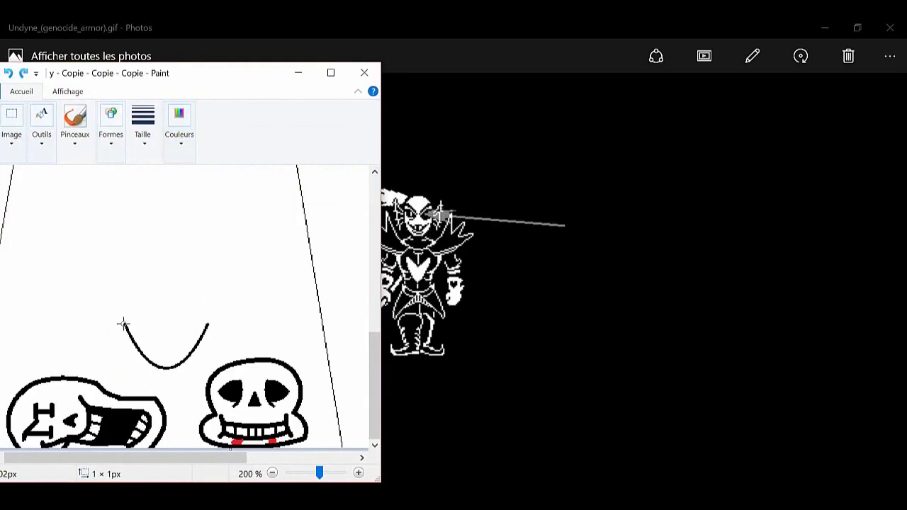
pyautogui.moveTo(123, 324); pyautogui.dragTo(125, 238)
pyautogui.moveTo(209, 324); pyautogui.dragTo(204, 236)
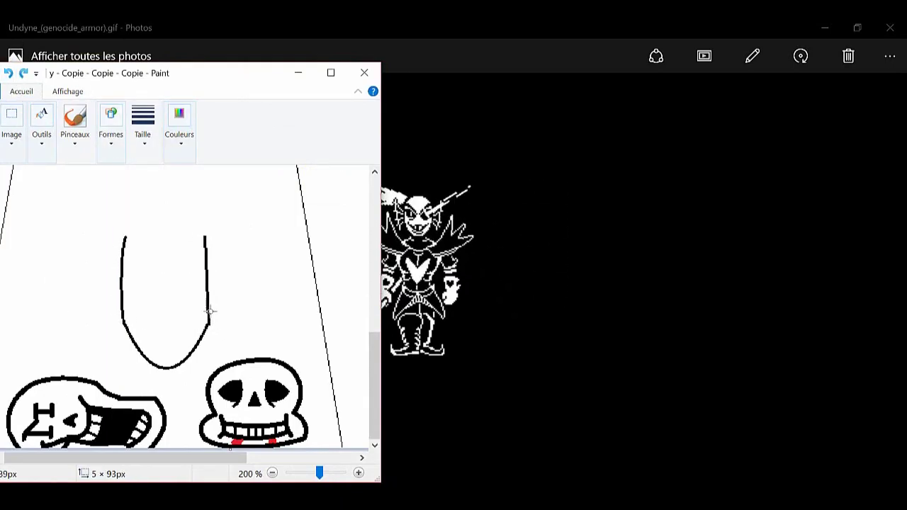
pyautogui.moveTo(125, 238)
pyautogui.mouseDown()
pyautogui.moveTo(204, 237)
pyautogui.moveTo(137, 217)
pyautogui.moveTo(184, 208)
pyautogui.mouseUp()
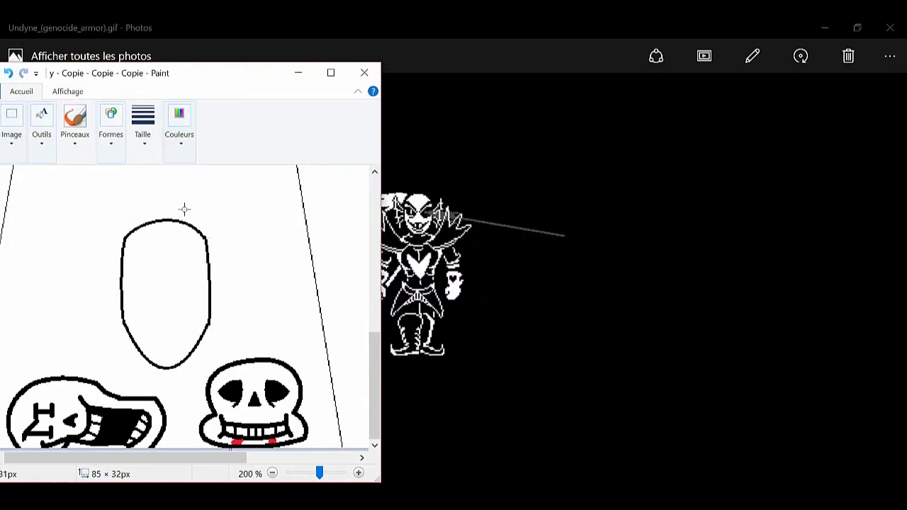
# Step: Try to select the head outline, shrink it slightly and place it lower
pyautogui.click(11, 124)
pyautogui.click(29, 193)
pyautogui.moveTo(107, 198)
pyautogui.mouseDown()
pyautogui.moveTo(215, 370)
pyautogui.moveTo(194, 351)
pyautogui.mouseUp()
pyautogui.moveTo(153, 287); pyautogui.dragTo(174, 317)
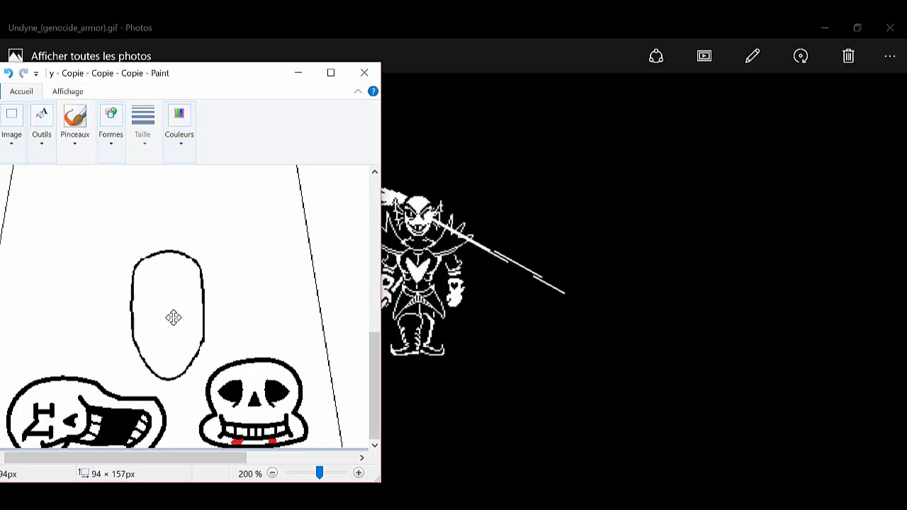
pyautogui.click(8, 73)
# Step: Select Undyne's head outline again, shrink it to roughly three quarters of its size and place it just above the skulls
pyautogui.click(12, 126)
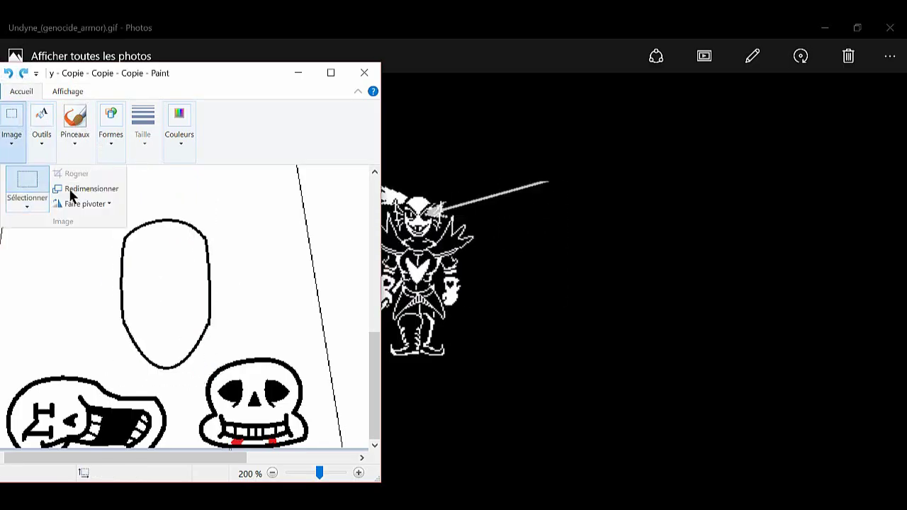
pyautogui.click(28, 192)
pyautogui.moveTo(110, 206); pyautogui.dragTo(224, 377)
pyautogui.moveTo(167, 207); pyautogui.dragTo(167, 337)
pyautogui.hotkey('ctrl', 'z')
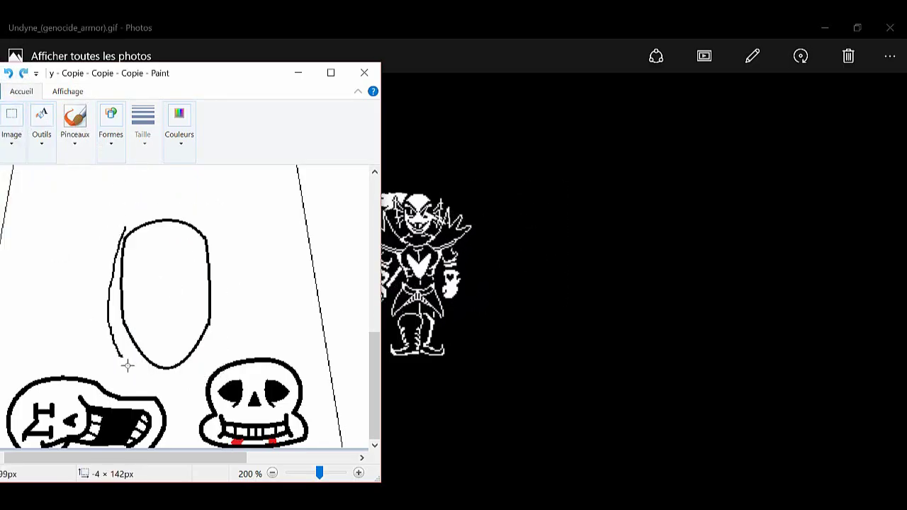
pyautogui.moveTo(105, 206); pyautogui.dragTo(196, 324)
pyautogui.click(214, 252)
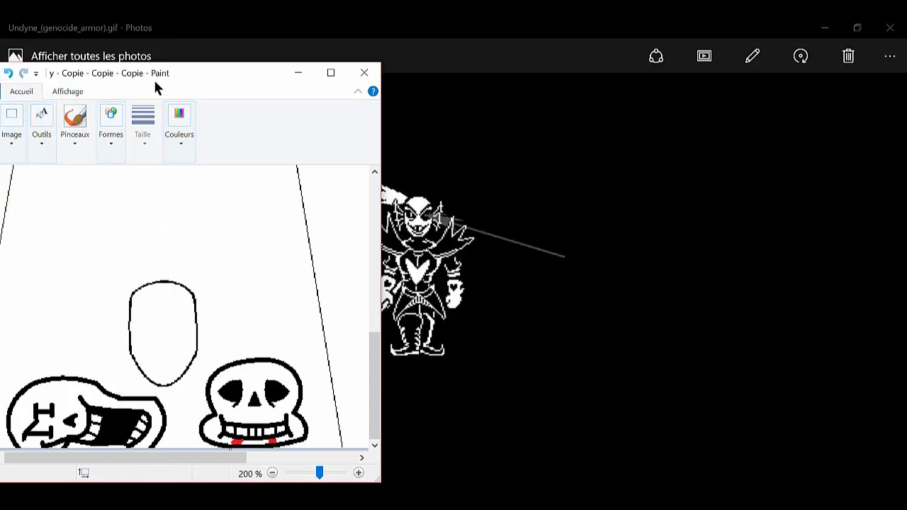
# Step: Set the line thickness and draw a flared ear fin on the left side of Undyne's head using curves
pyautogui.click(143, 128)
pyautogui.click(163, 165)
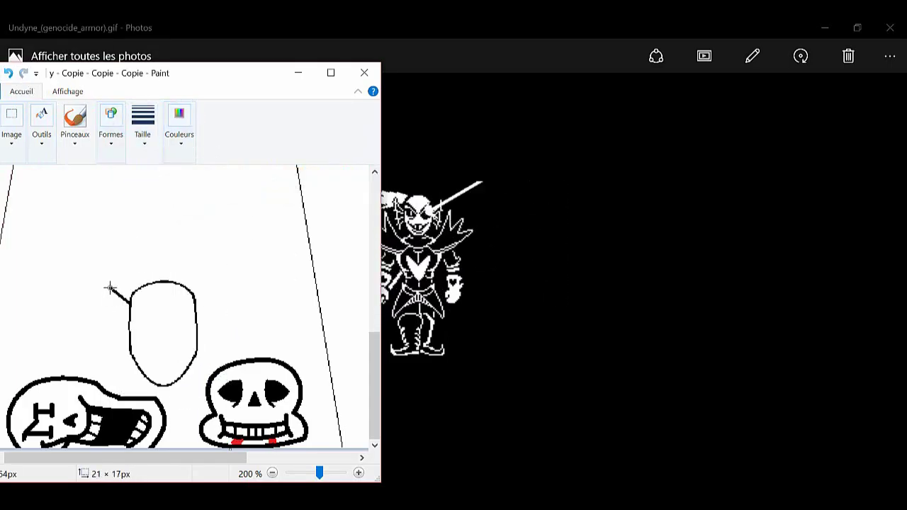
pyautogui.click(110, 127)
pyautogui.click(119, 177)
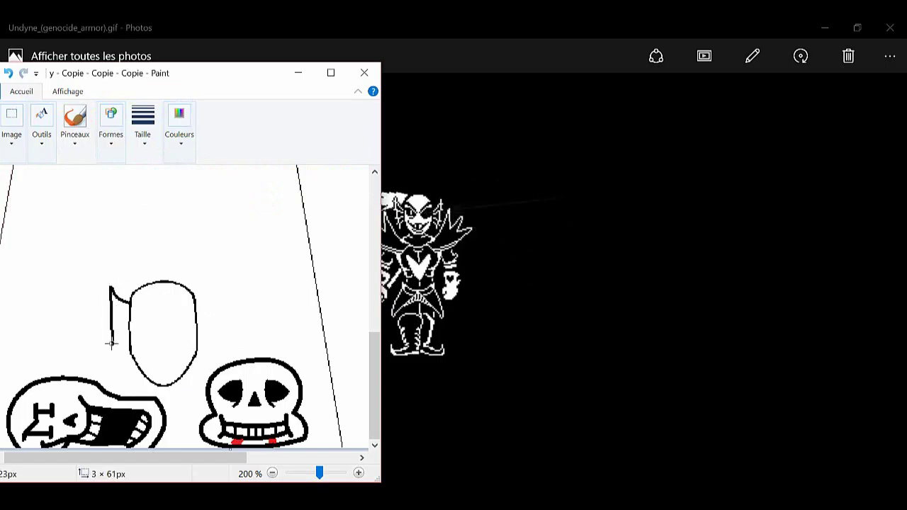
pyautogui.click(111, 128)
pyautogui.click(110, 175)
pyautogui.moveTo(110, 345); pyautogui.dragTo(129, 332)
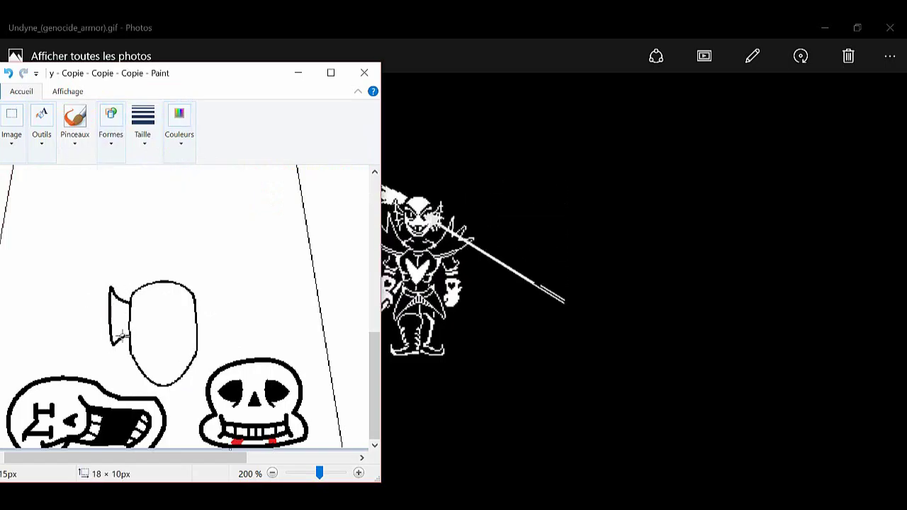
# Step: Draw curved ribs about 19 px wide across the ear fin and add a second curve along its outer edge
pyautogui.click(111, 128)
pyautogui.click(110, 175)
pyautogui.moveTo(111, 288); pyautogui.dragTo(129, 303)
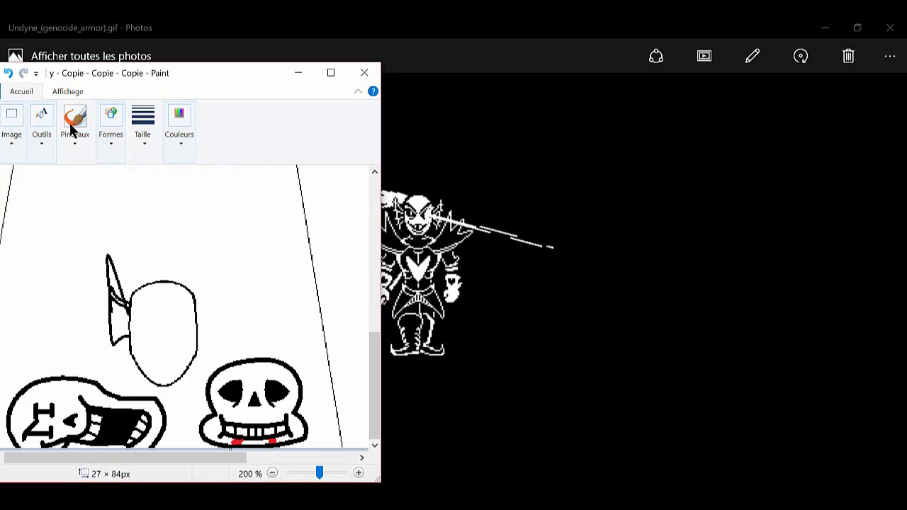
pyautogui.moveTo(108, 304); pyautogui.dragTo(122, 313)
pyautogui.click(111, 311)
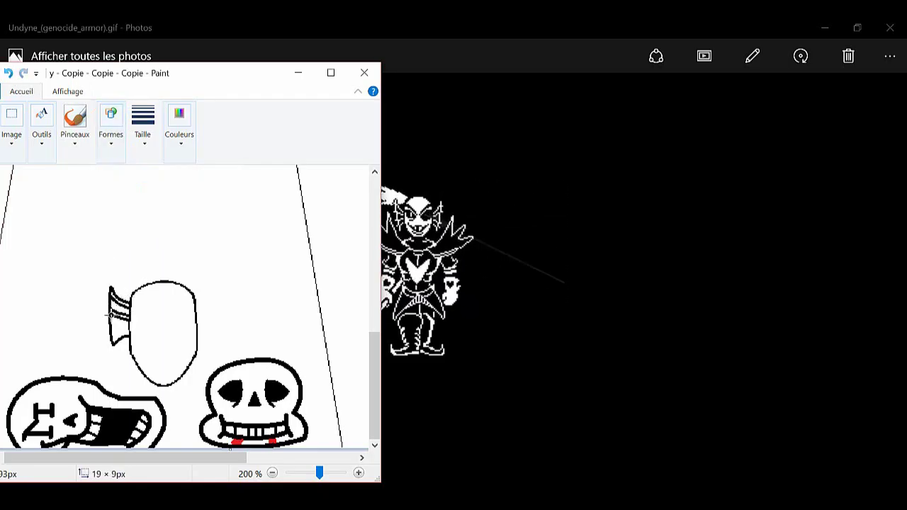
pyautogui.click(111, 122)
pyautogui.click(122, 187)
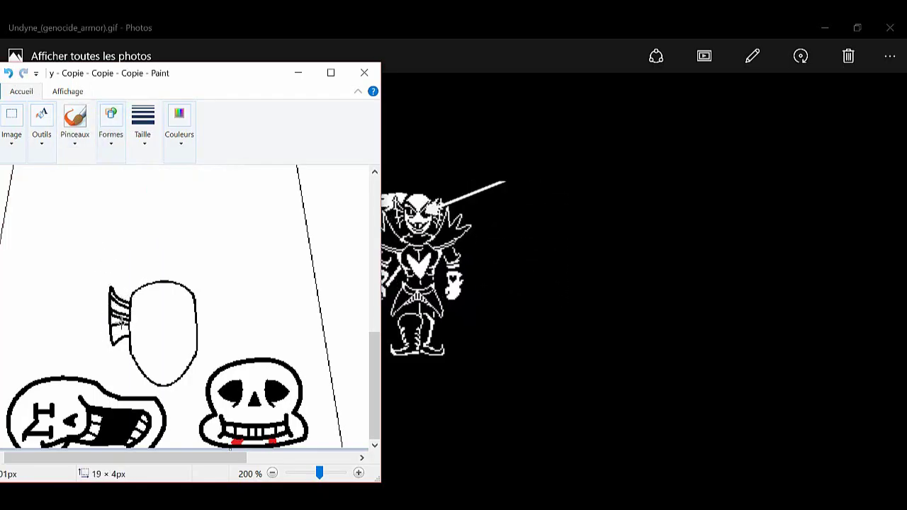
pyautogui.click(111, 122)
pyautogui.click(121, 187)
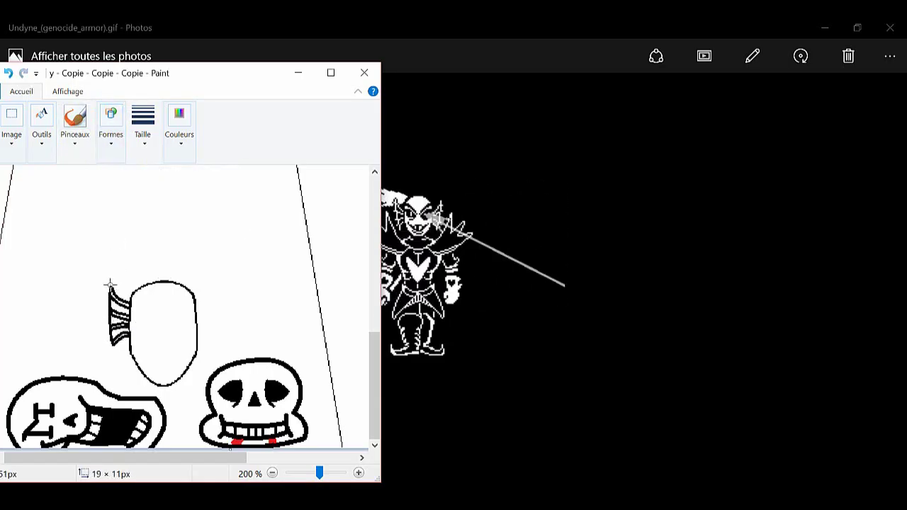
pyautogui.moveTo(110, 284); pyautogui.dragTo(107, 281)
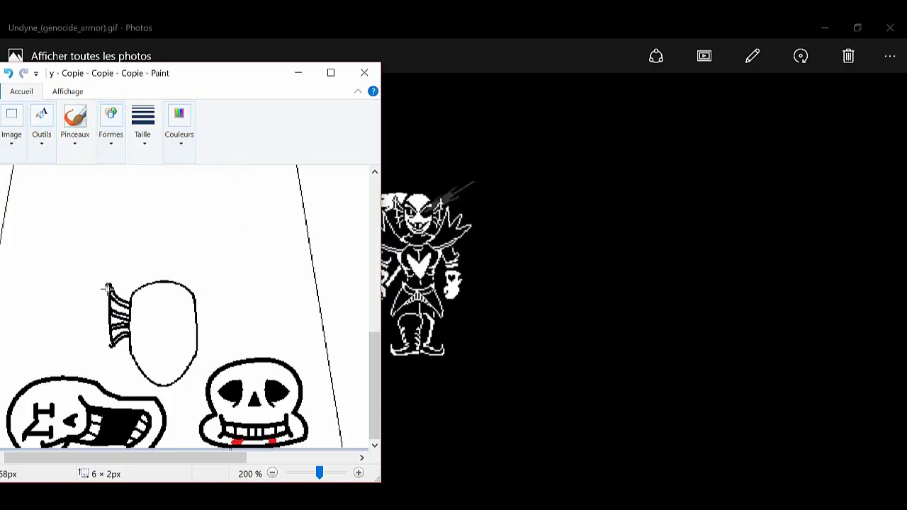
# Step: Copy the finished ear fin, mirror the duplicate and attach it to the opposite side of Undyne's head
pyautogui.click(11, 124)
pyautogui.click(29, 198)
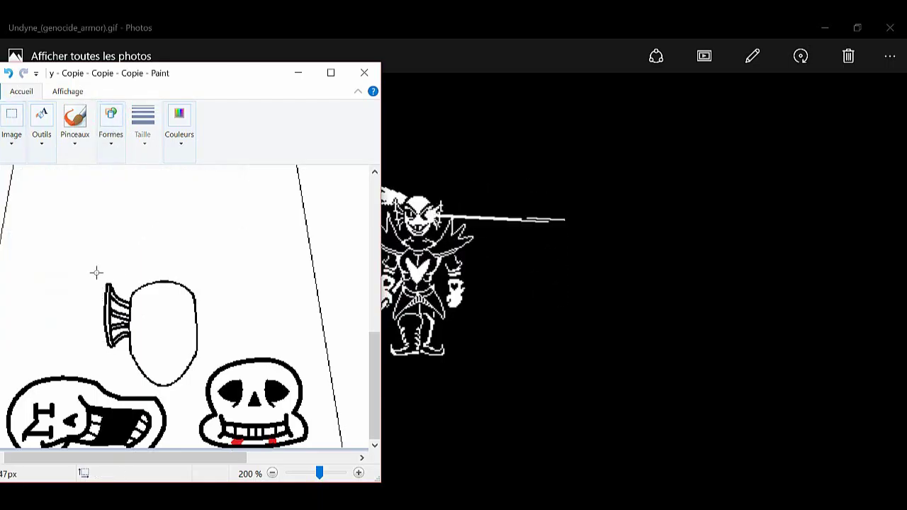
pyautogui.moveTo(97, 274); pyautogui.dragTo(129, 350)
pyautogui.moveTo(85, 73); pyautogui.dragTo(114, 76)
pyautogui.click(10, 131)
pyautogui.click(37, 223)
pyautogui.rightClick(260, 304)
pyautogui.moveTo(17, 212); pyautogui.dragTo(244, 308)
pyautogui.click(382, 439)
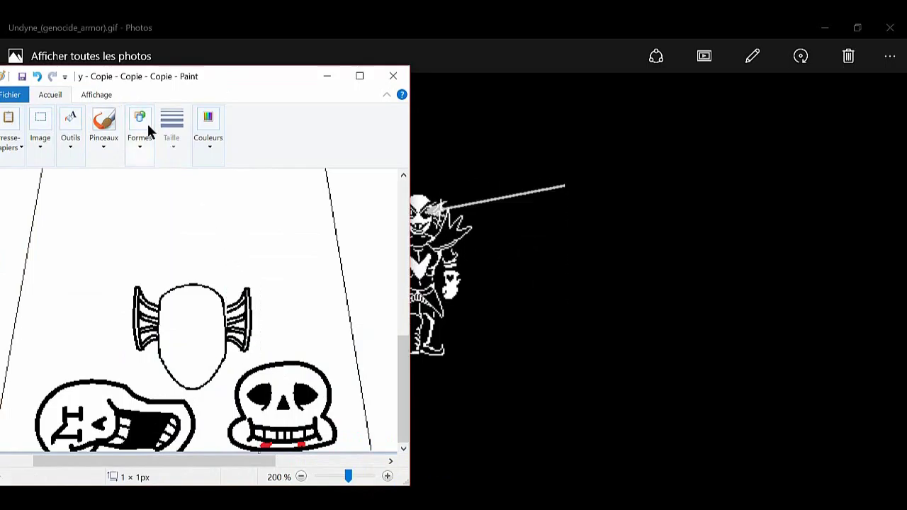
# Step: Touch up the join between the mirrored fin and the head, and draw closed eyes as sagging curves about 21 px wide
pyautogui.click(136, 145)
pyautogui.click(151, 176)
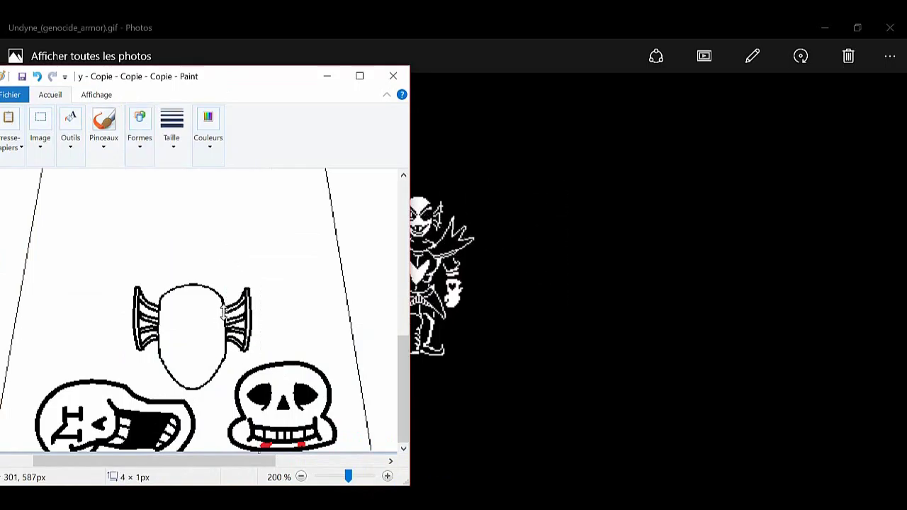
pyautogui.moveTo(283, 76); pyautogui.dragTo(237, 78)
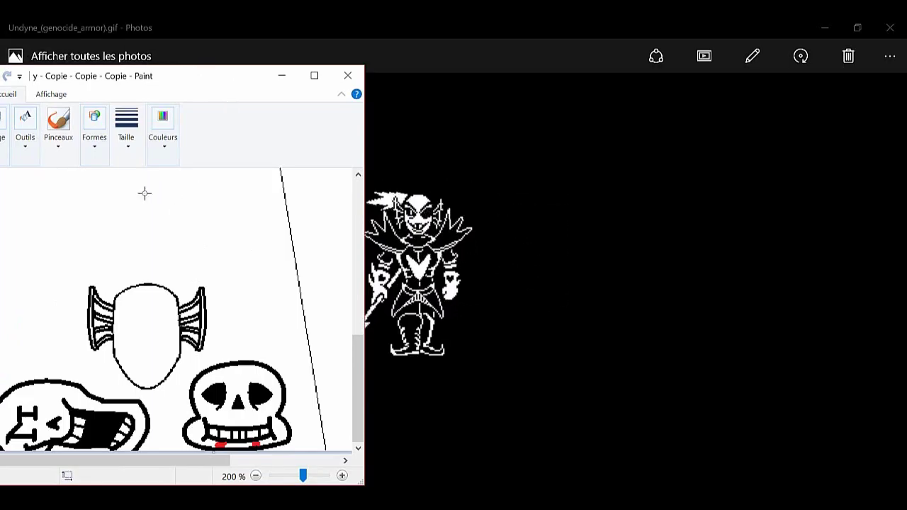
pyautogui.click(94, 131)
pyautogui.click(99, 182)
pyautogui.moveTo(122, 321); pyautogui.dragTo(141, 321)
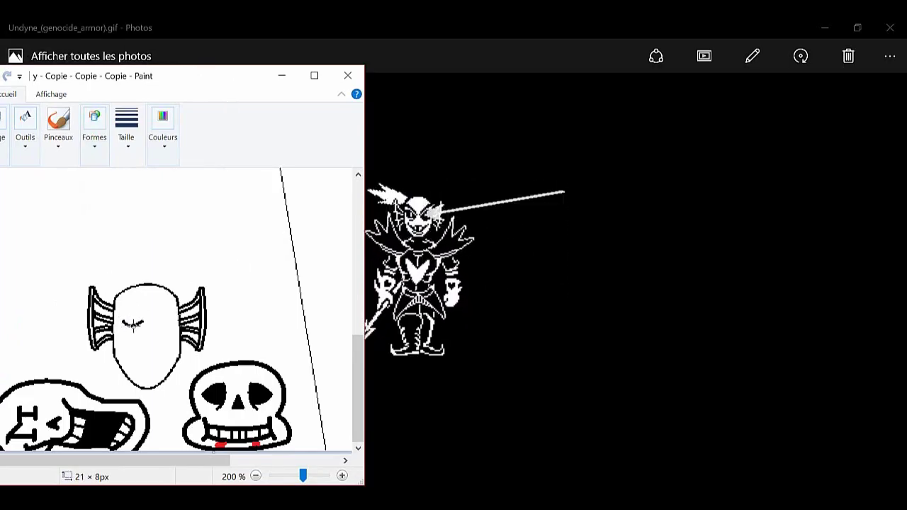
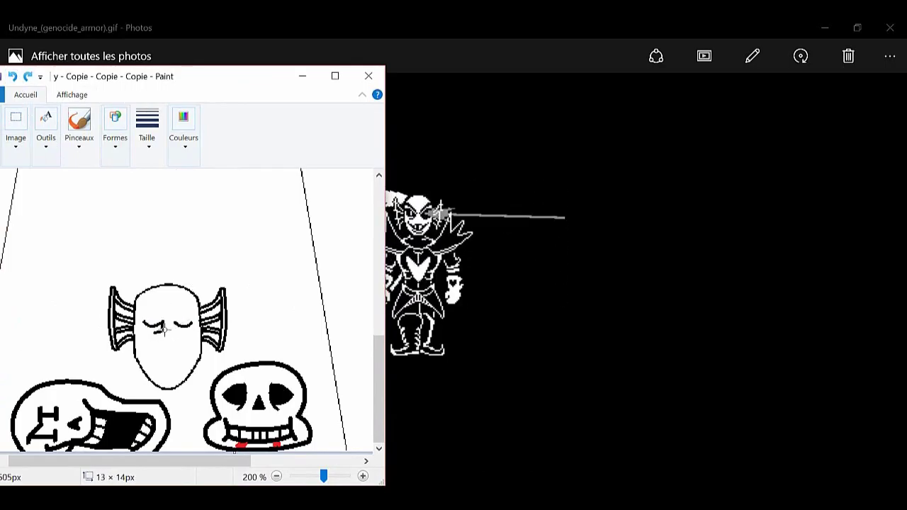
# Step: Draw the nose lines below the inner ends of Undyne's eyes and a small curved mouth above the chin
pyautogui.moveTo(164, 329); pyautogui.dragTo(175, 324)
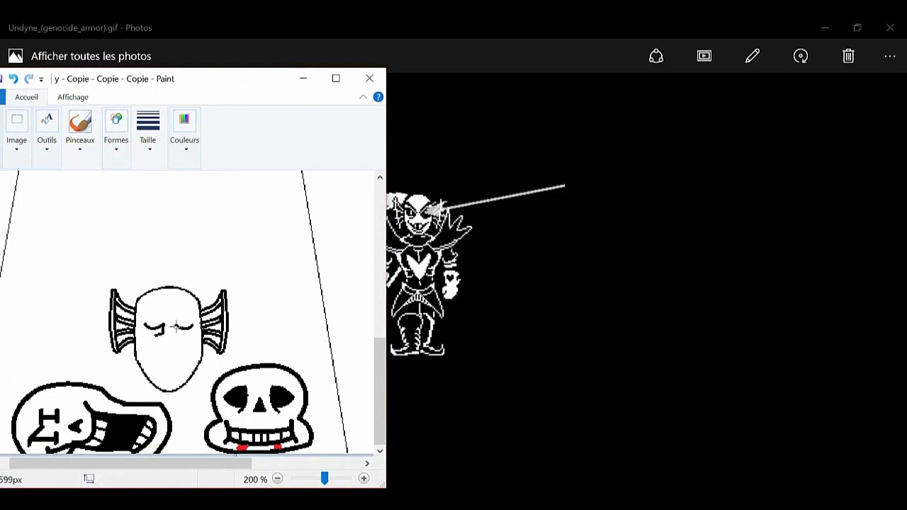
pyautogui.click(164, 375)
pyautogui.click(116, 131)
pyautogui.click(142, 177)
pyautogui.click(116, 131)
pyautogui.click(142, 186)
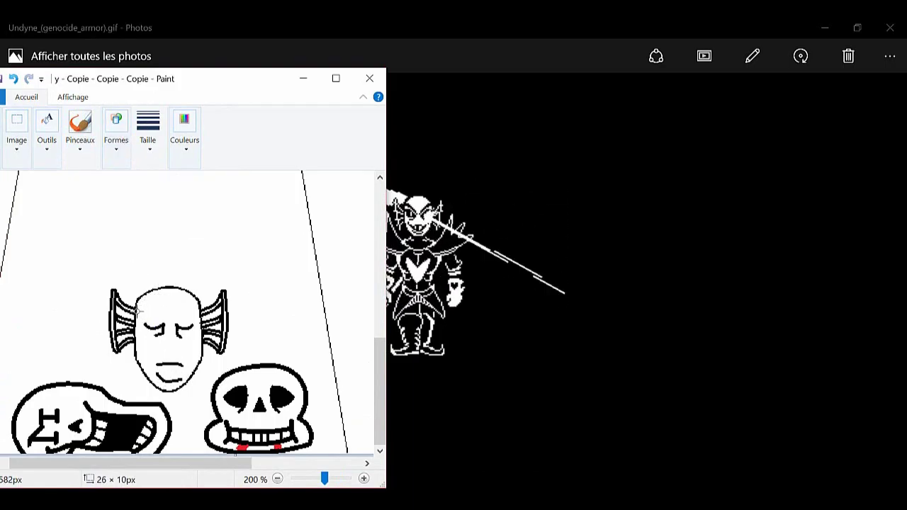
# Step: Draw a slanted, outlined eyebrow above one of Undyne's eyes and place a mirrored copy above the other eye
pyautogui.click(153, 304)
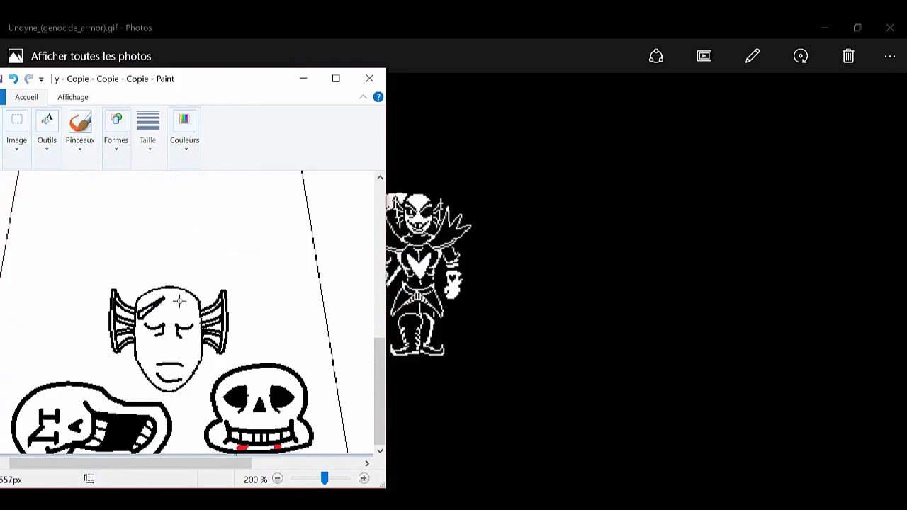
pyautogui.click(16, 131)
pyautogui.click(28, 202)
pyautogui.click(61, 257)
pyautogui.scroll(2, 65, 248)
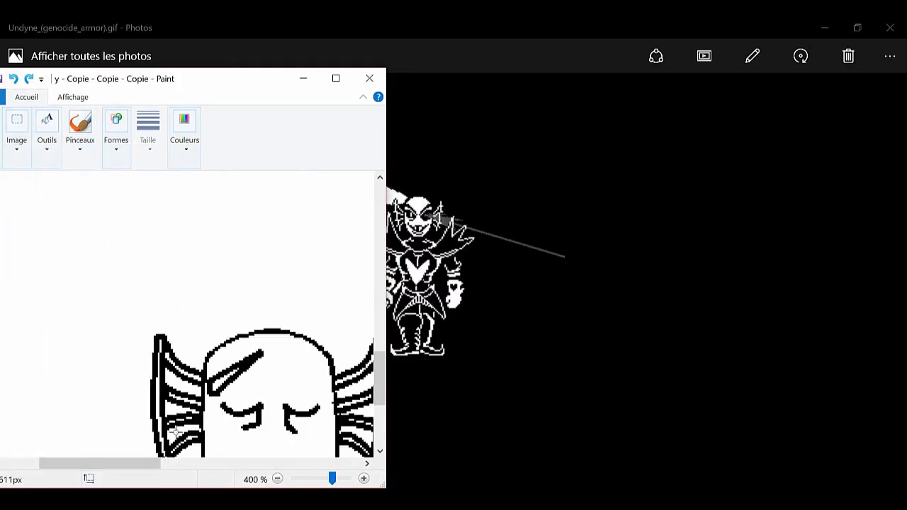
pyautogui.moveTo(202, 342); pyautogui.dragTo(273, 404)
pyautogui.rightClick(217, 367)
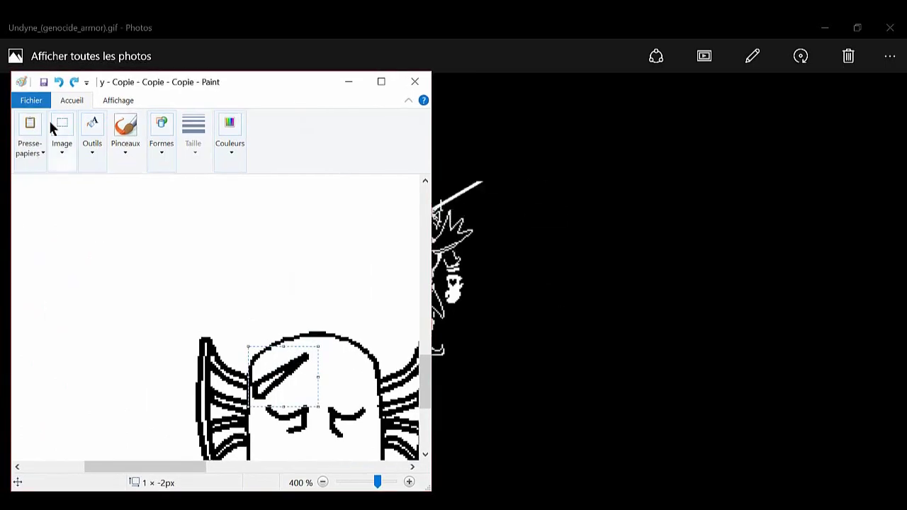
pyautogui.moveTo(278, 380); pyautogui.dragTo(350, 380)
pyautogui.rightClick(350, 381)
pyautogui.moveTo(425, 346)
pyautogui.click(517, 404)
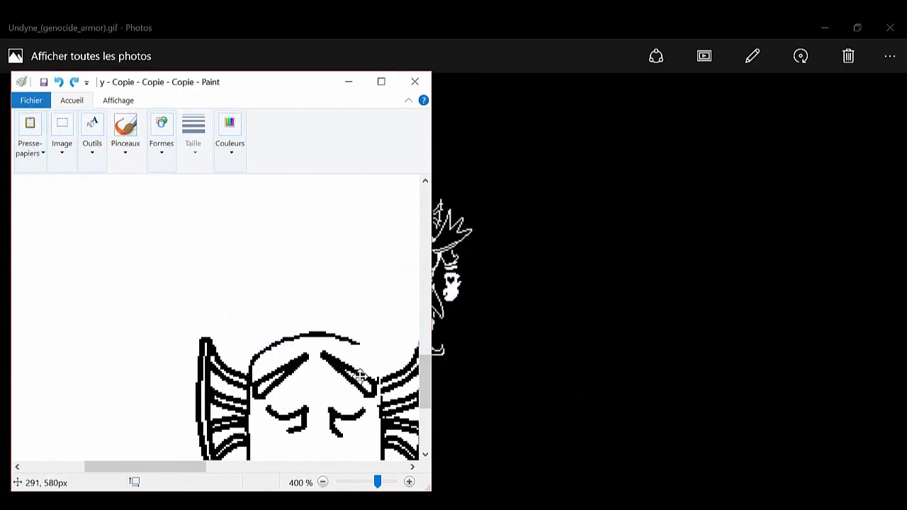
# Step: Redraw the erased head outline beside the mirrored eyebrow and draw the top curve and first pointed tip of Undyne's hair
pyautogui.scroll(-1, 359, 379)
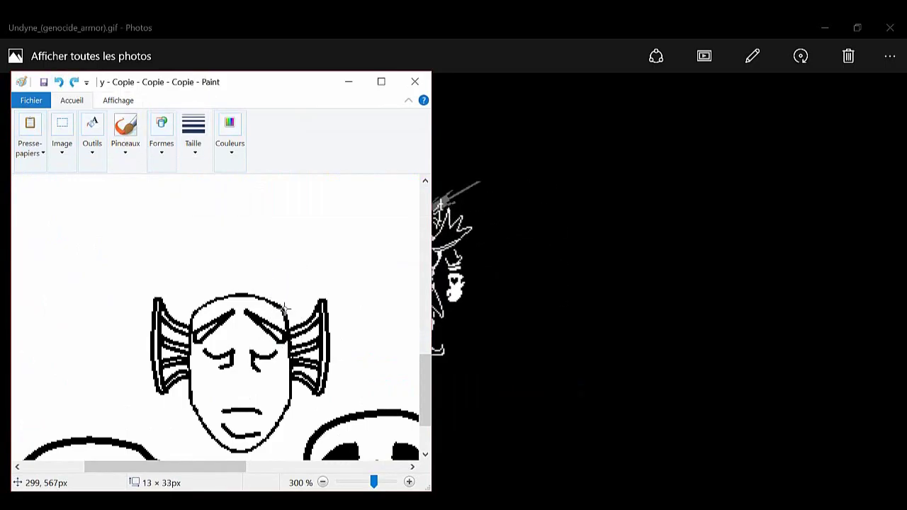
pyautogui.click(161, 131)
pyautogui.moveTo(280, 85); pyautogui.dragTo(216, 79)
pyautogui.click(97, 131)
pyautogui.click(97, 177)
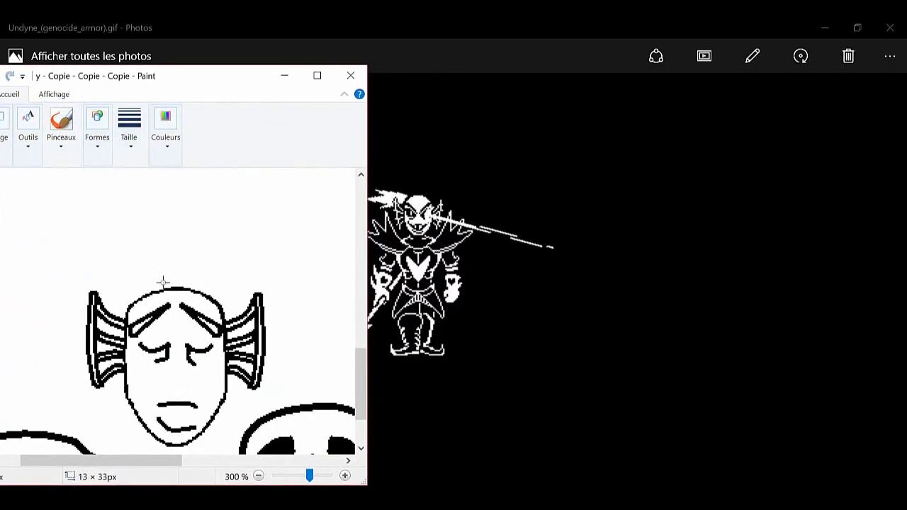
pyautogui.moveTo(163, 282); pyautogui.dragTo(75, 233)
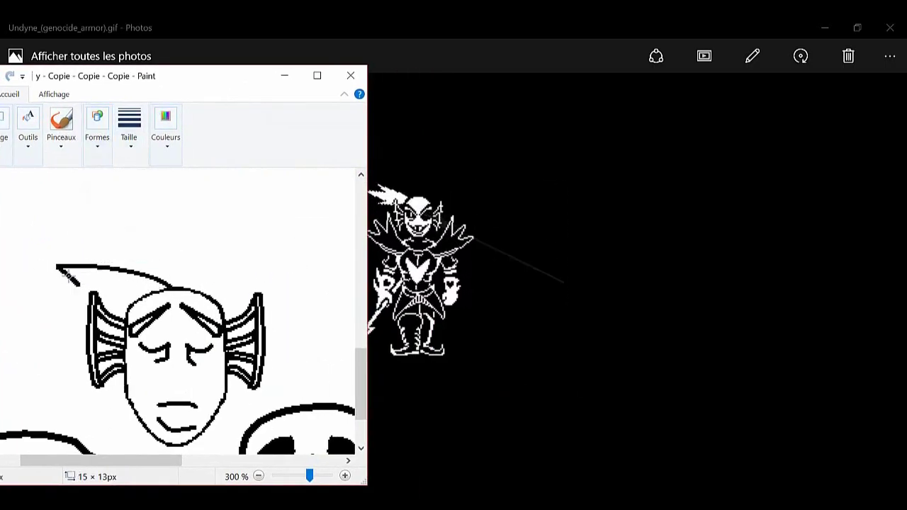
pyautogui.moveTo(68, 278)
pyautogui.mouseDown()
pyautogui.moveTo(18, 290)
pyautogui.moveTo(77, 306)
pyautogui.mouseUp()
# Step: Draw the remaining pointed strands of Undyne's hair as curves running back to the ear fin
pyautogui.click(97, 131)
pyautogui.click(105, 185)
pyautogui.moveTo(47, 303)
pyautogui.mouseDown()
pyautogui.moveTo(45, 313)
pyautogui.moveTo(45, 305)
pyautogui.moveTo(86, 321)
pyautogui.moveTo(139, 294)
pyautogui.mouseUp()
pyautogui.click(97, 131)
pyautogui.click(106, 185)
pyautogui.scroll(-1, 177, 312)
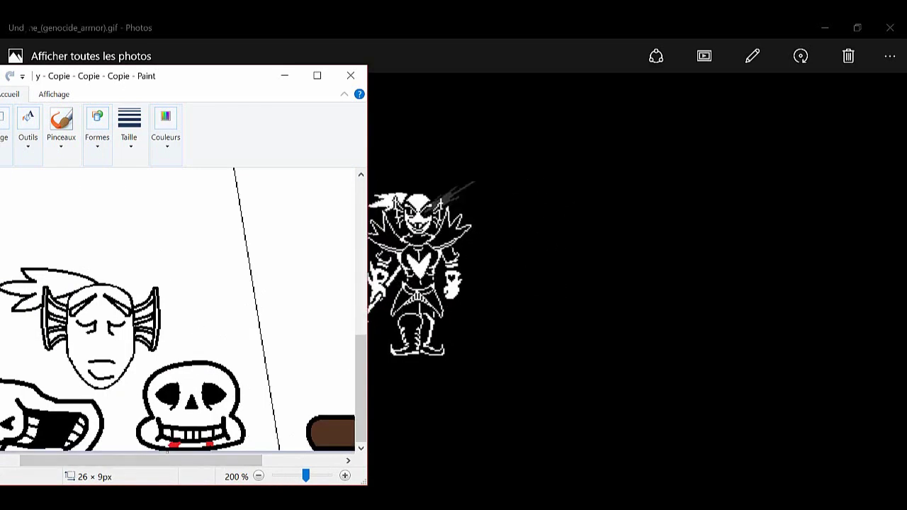
# Step: Close the hair outline with a short curve about 15 px wide between the ear fin and the head, and ready the fill tool
pyautogui.click(317, 476)
pyautogui.moveTo(212, 77)
pyautogui.mouseDown()
pyautogui.moveTo(233, 87)
pyautogui.moveTo(218, 86)
pyautogui.mouseUp()
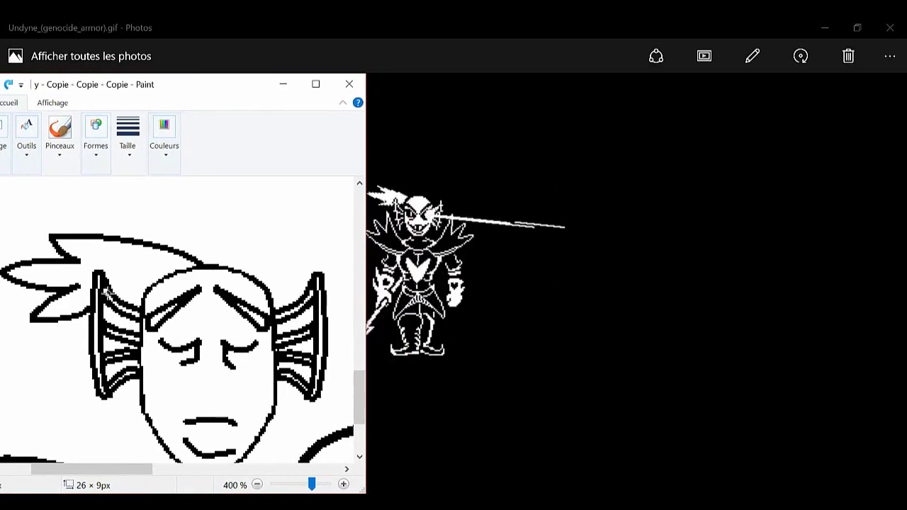
pyautogui.moveTo(117, 85)
pyautogui.mouseDown()
pyautogui.moveTo(154, 81)
pyautogui.moveTo(101, 87)
pyautogui.mouseUp()
pyautogui.click(79, 136)
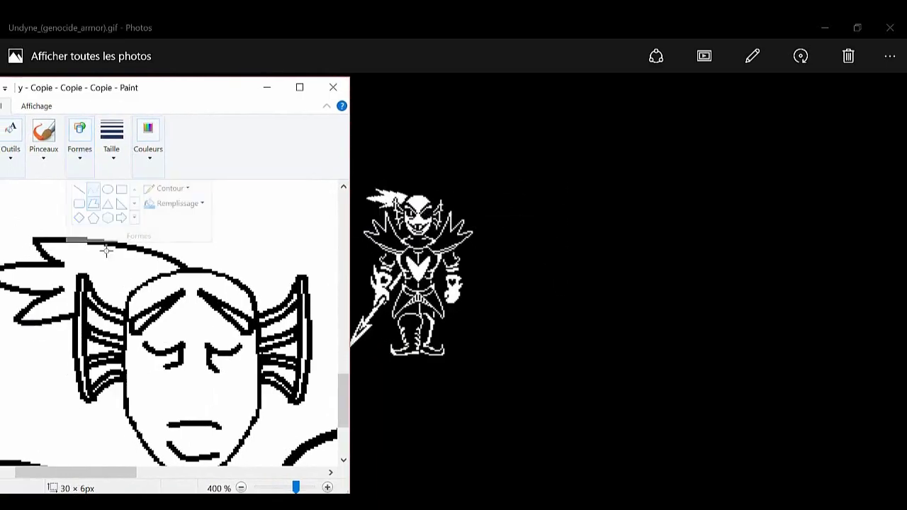
pyautogui.moveTo(177, 87); pyautogui.dragTo(228, 86)
pyautogui.click(61, 139)
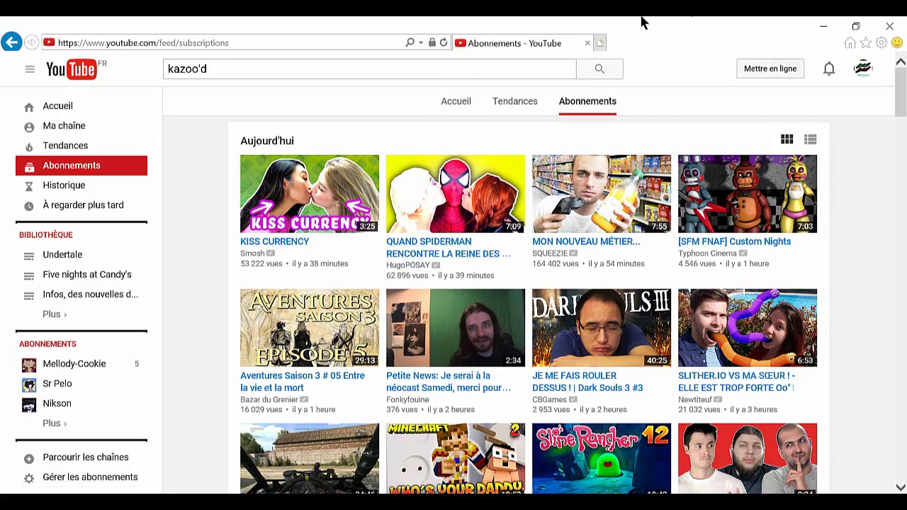
# Step: In the browser, reopen the Undertale Undying image search from the history and search for "Undertale Undying color"
pyautogui.click(600, 43)
pyautogui.hotkey('ctrl', 'h')
pyautogui.click(749, 288)
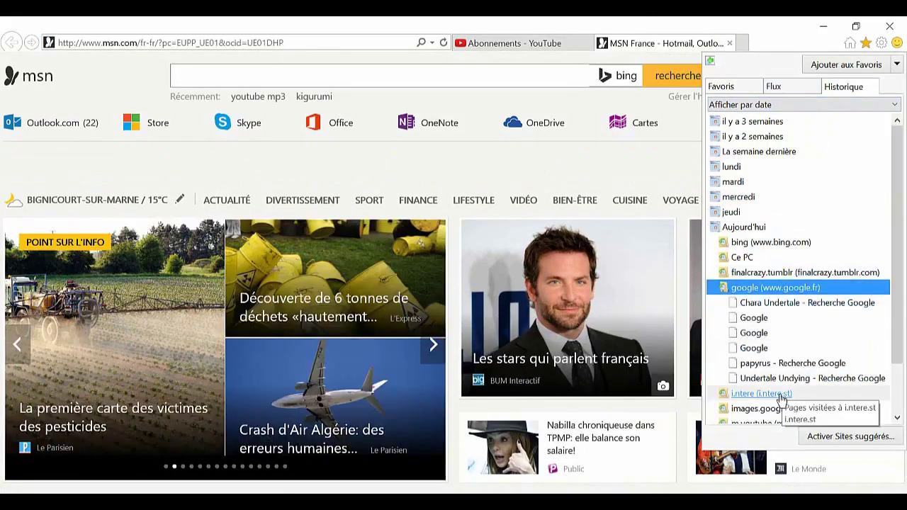
pyautogui.click(786, 376)
pyautogui.click(262, 73)
pyautogui.write('color')
pyautogui.press('Return')
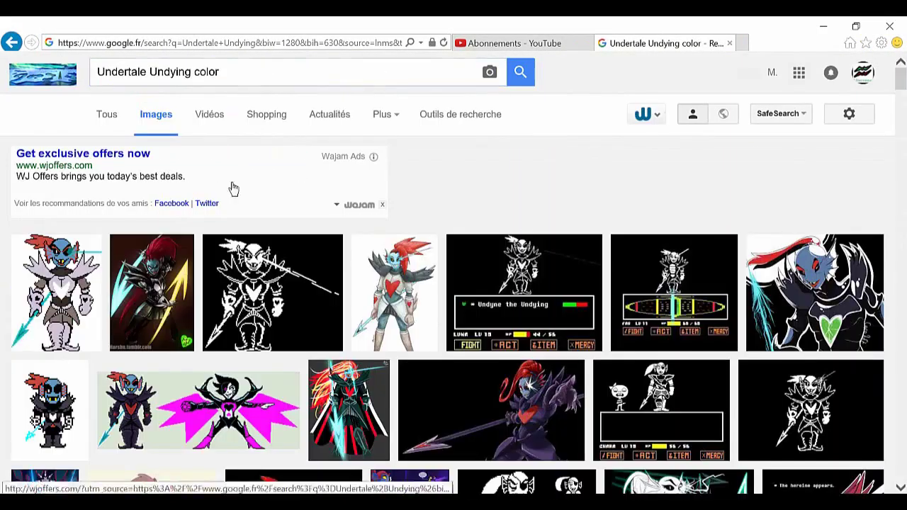
pyautogui.rightClick(64, 284)
# Step: Switch back to Paint, close Undyne's lower lip with a curve about 25 px wide, and fill the lip and the fin's outer edge red
pyautogui.hotkey('alt', 'Tab')
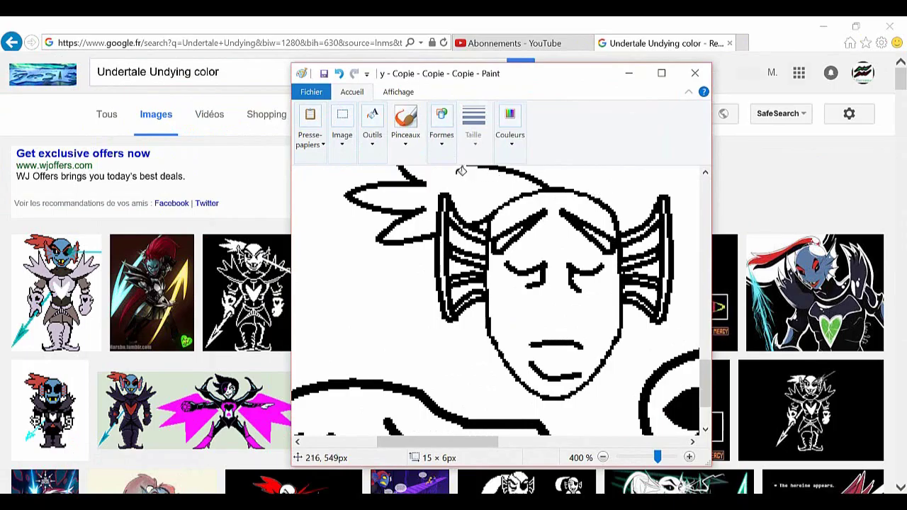
pyautogui.click(405, 121)
pyautogui.click(372, 128)
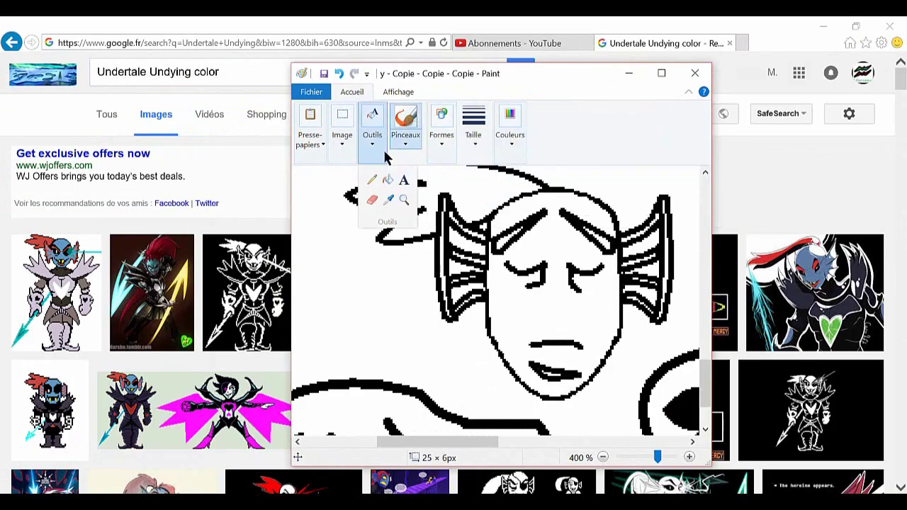
pyautogui.click(390, 177)
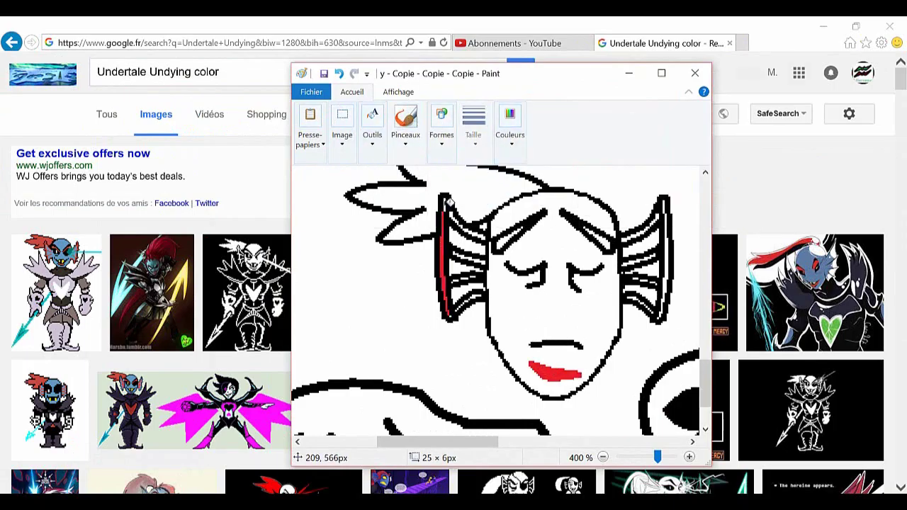
# Step: Fill the ribs of the ear fin on the hair side with red, undoing fills that recolour the black outlines
pyautogui.click(455, 276)
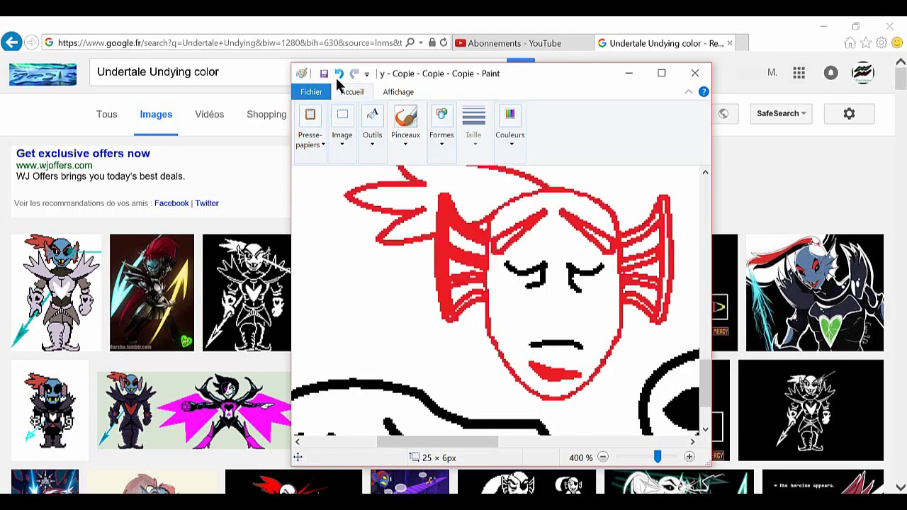
pyautogui.hotkey('ctrl', 'z')
pyautogui.click(478, 292)
pyautogui.hotkey('ctrl', 'z')
pyautogui.hotkey('ctrl', 'y')
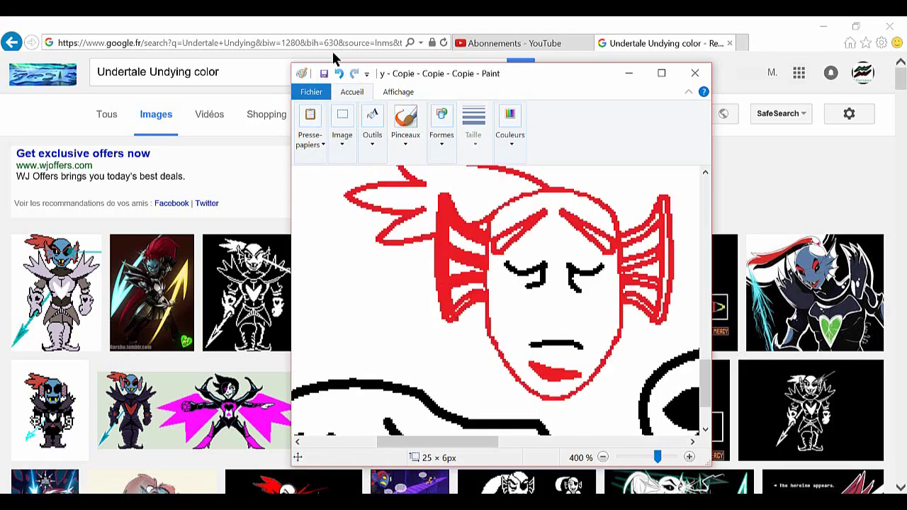
pyautogui.hotkey('ctrl', 'z')
pyautogui.hotkey('ctrl', 'y')
pyautogui.hotkey('ctrl', 'z')
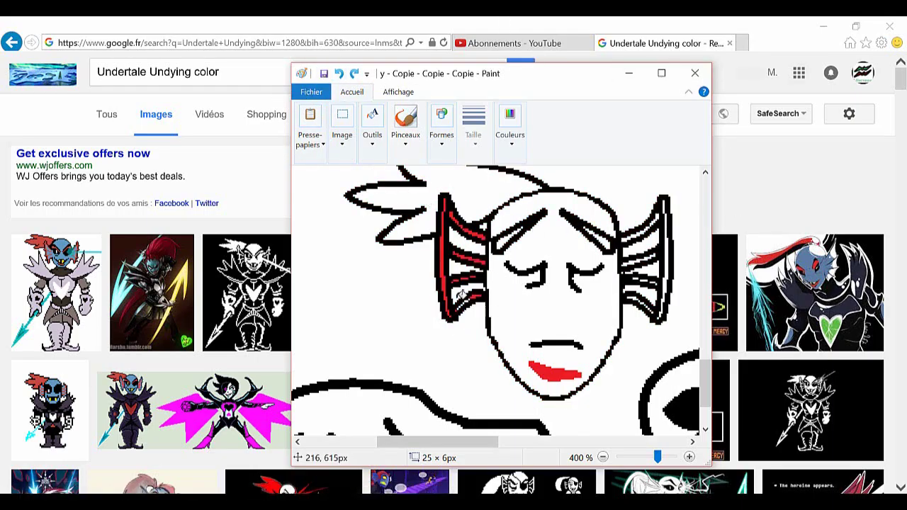
# Step: Fill the lowest rib of that fin, Undyne's hair and the eyebrow nearest the hair with red
pyautogui.keyDown('ctrl'); pyautogui.scroll(1, 461, 295); pyautogui.keyUp('ctrl')
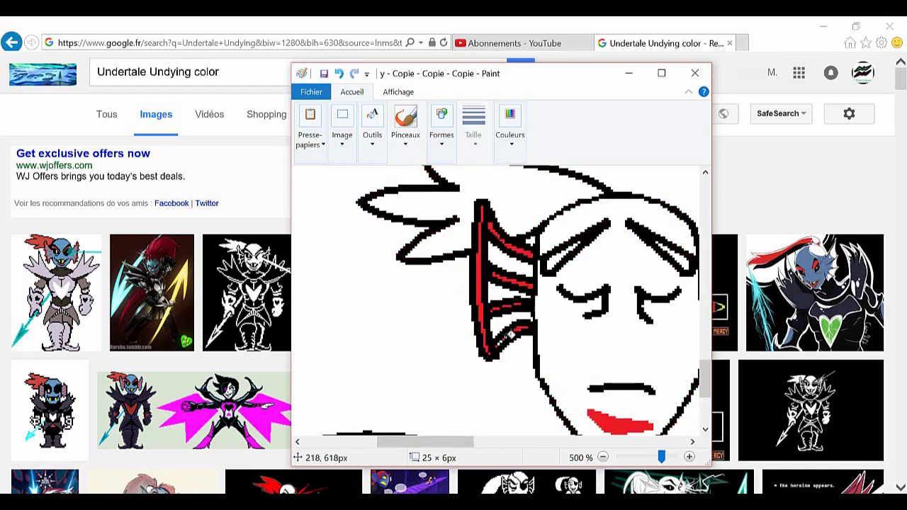
pyautogui.hotkey('ctrl', 'y')
pyautogui.hotkey('ctrl', 'z')
pyautogui.hotkey('ctrl', 'y')
pyautogui.hotkey('ctrl', 'z')
pyautogui.hotkey('ctrl', 'y')
pyautogui.hotkey('ctrl', 'z')
pyautogui.hotkey('ctrl', 'y')
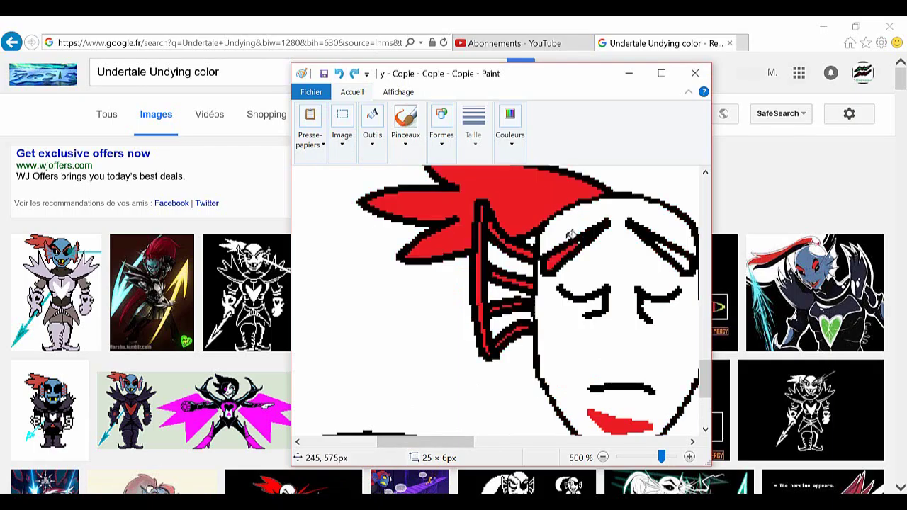
# Step: Fill the other eyebrow and the edge and ribs of the opposite ear fin with red
pyautogui.hscroll(5, 663, 248)
pyautogui.click(548, 223)
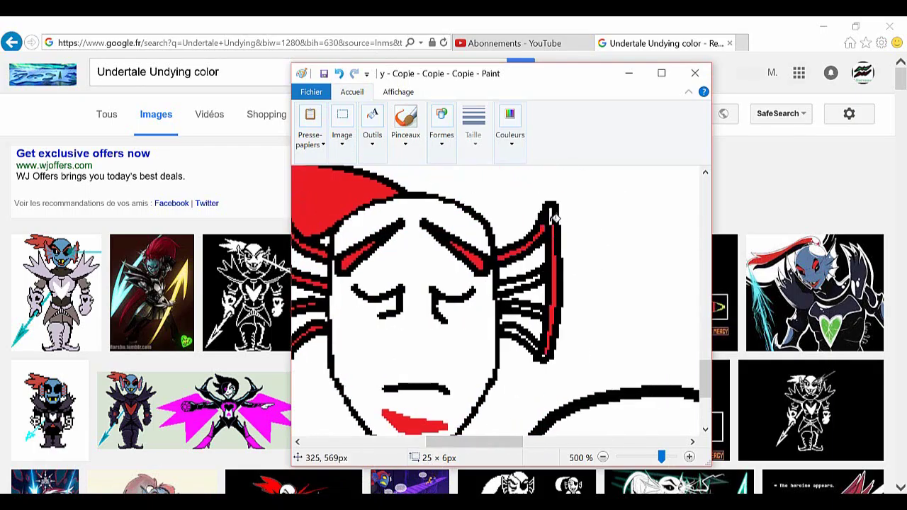
pyautogui.click(528, 336)
pyautogui.hotkey('ctrl', 'z')
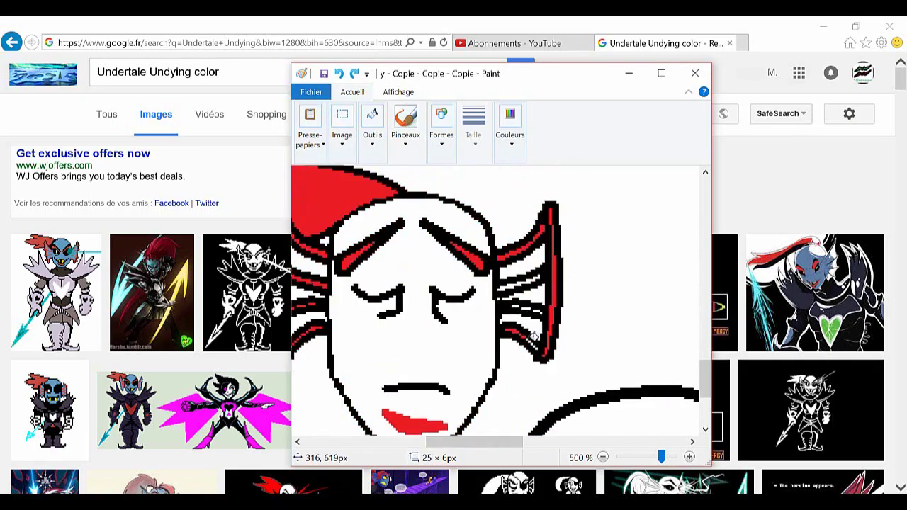
pyautogui.click(545, 311)
pyautogui.hotkey('ctrl', 'z')
pyautogui.keyDown('ctrl'); pyautogui.scroll(-1, 517, 446); pyautogui.keyUp('ctrl')
pyautogui.moveTo(517, 446); pyautogui.dragTo(496, 442)
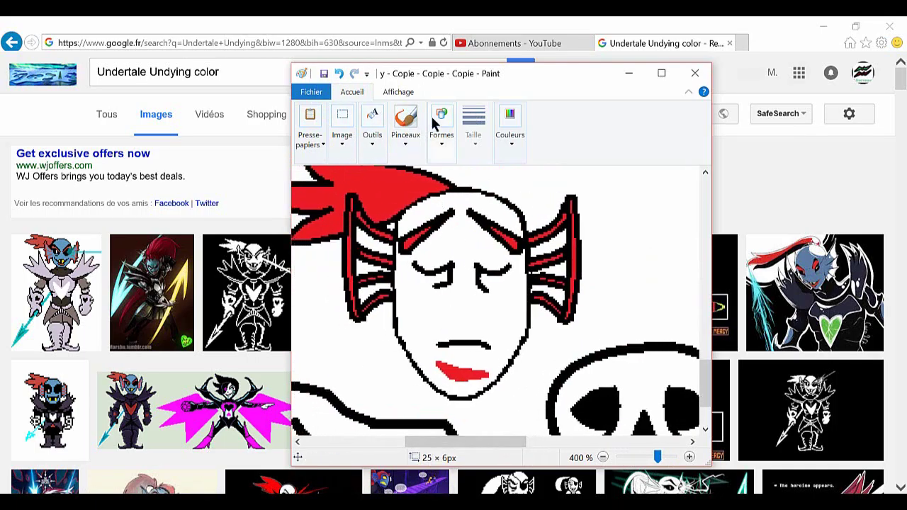
# Step: Fill Undyne's face and the webbing of both ear fins with light blue
pyautogui.click(510, 124)
pyautogui.click(694, 192)
pyautogui.click(496, 297)
pyautogui.click(564, 247)
pyautogui.hotkey('ctrl', 'z')
# Step: Draw a black scarf-like outline from Undyne's chin to the Sans skull, about 60 px wide, and fill it with red
pyautogui.click(406, 121)
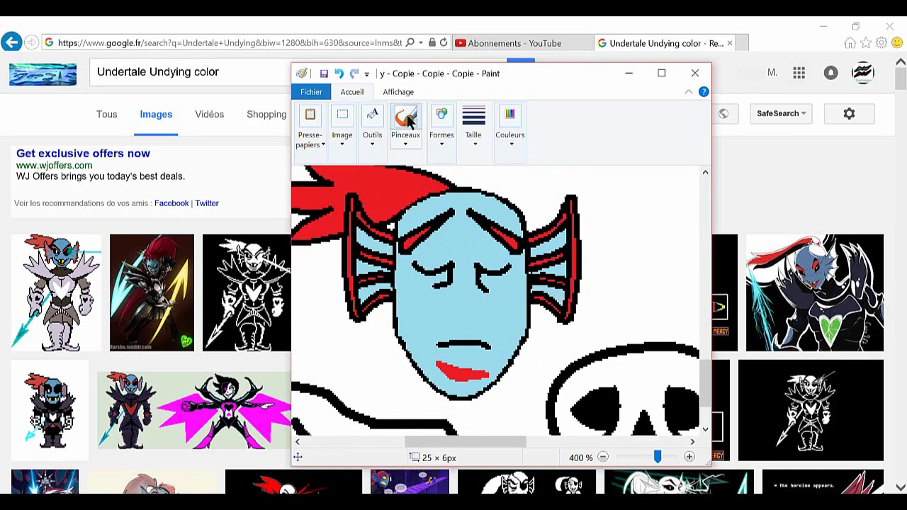
pyautogui.moveTo(434, 394); pyautogui.dragTo(405, 371)
pyautogui.scroll(-2, 495, 297)
pyautogui.click(510, 124)
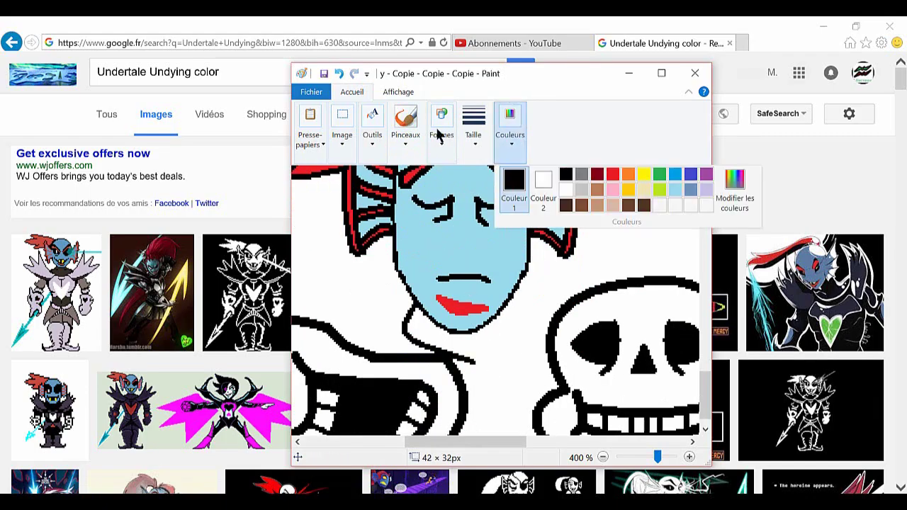
pyautogui.click(561, 174)
pyautogui.click(440, 124)
pyautogui.click(469, 189)
pyautogui.moveTo(473, 297); pyautogui.dragTo(586, 368)
pyautogui.click(372, 124)
pyautogui.click(387, 178)
pyautogui.click(482, 348)
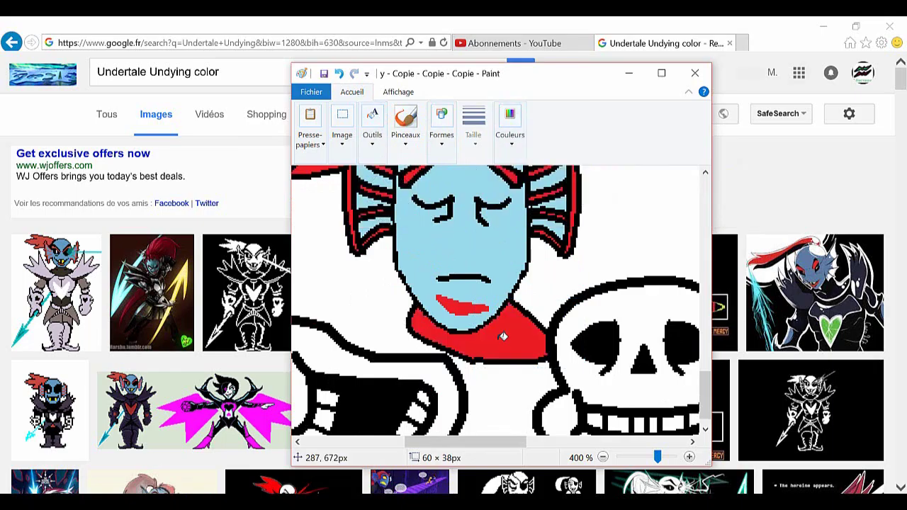
# Step: Maximise the canvas window at 200 % zoom, set the drawing colour to black and try a curve rising above Undyne's hair
pyautogui.moveTo(657, 457); pyautogui.dragTo(645, 457)
pyautogui.click(661, 73)
pyautogui.scroll(1, 537, 319)
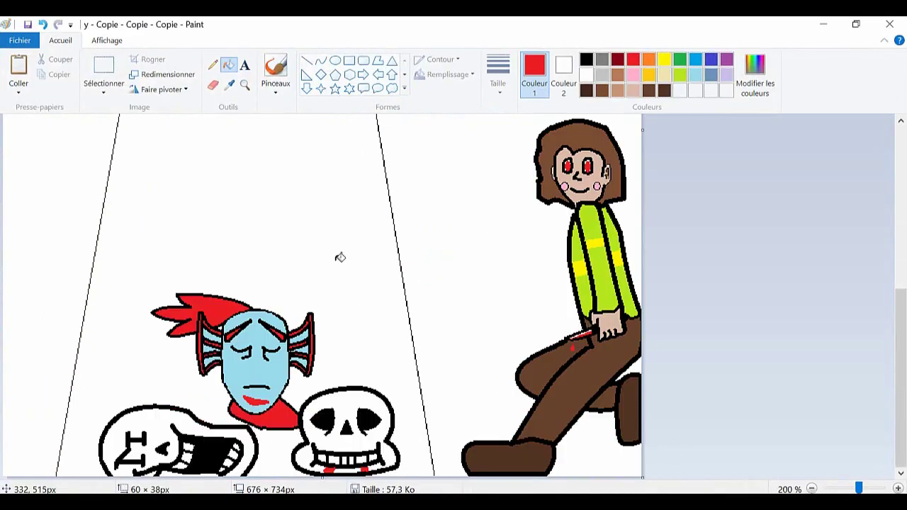
pyautogui.click(321, 60)
pyautogui.moveTo(163, 292); pyautogui.dragTo(196, 213)
pyautogui.hotkey('ctrl', 'z')
pyautogui.click(585, 59)
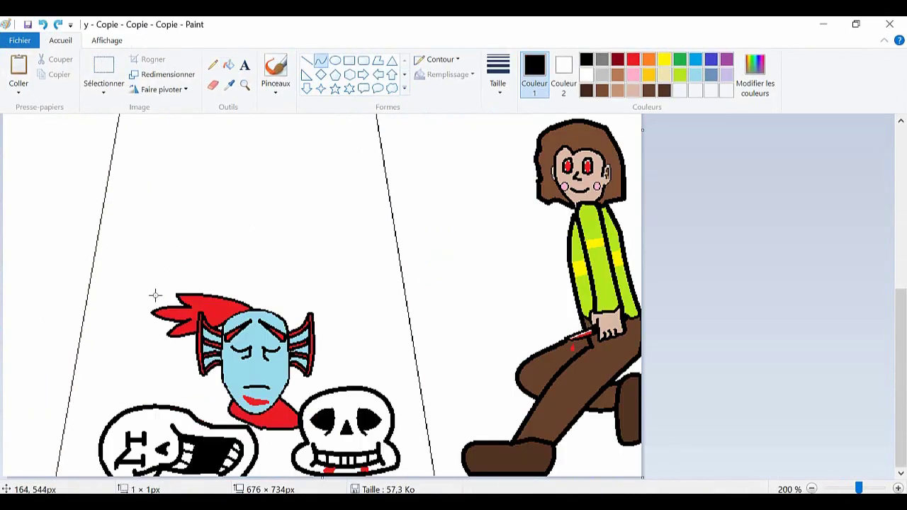
pyautogui.moveTo(153, 297); pyautogui.dragTo(236, 165)
pyautogui.click(143, 275)
pyautogui.moveTo(144, 275); pyautogui.dragTo(202, 213)
pyautogui.hotkey('ctrl', 'z')
# Step: Draw a large bell-shaped outline with curves above Undyne's hair, flaring out at its base on both sides
pyautogui.moveTo(172, 293); pyautogui.dragTo(199, 175)
pyautogui.moveTo(170, 234)
pyautogui.mouseDown()
pyautogui.moveTo(125, 282)
pyautogui.moveTo(176, 245)
pyautogui.mouseUp()
pyautogui.moveTo(200, 173)
pyautogui.mouseDown()
pyautogui.moveTo(283, 190)
pyautogui.moveTo(239, 157)
pyautogui.mouseUp()
pyautogui.moveTo(160, 282); pyautogui.dragTo(179, 299)
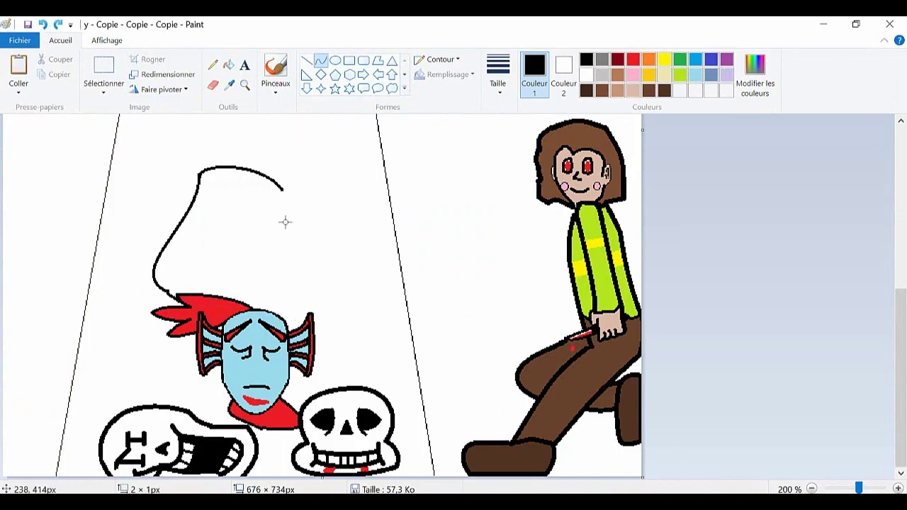
pyautogui.moveTo(284, 241); pyautogui.dragTo(311, 315)
pyautogui.moveTo(338, 287)
pyautogui.mouseDown()
pyautogui.moveTo(358, 312)
pyautogui.moveTo(283, 203)
pyautogui.mouseUp()
# Step: Divide the bell shape with a vertical curve about 141 px tall, a crossing curve and smaller curved seams above and below it
pyautogui.click(321, 61)
pyautogui.moveTo(234, 168); pyautogui.dragTo(228, 297)
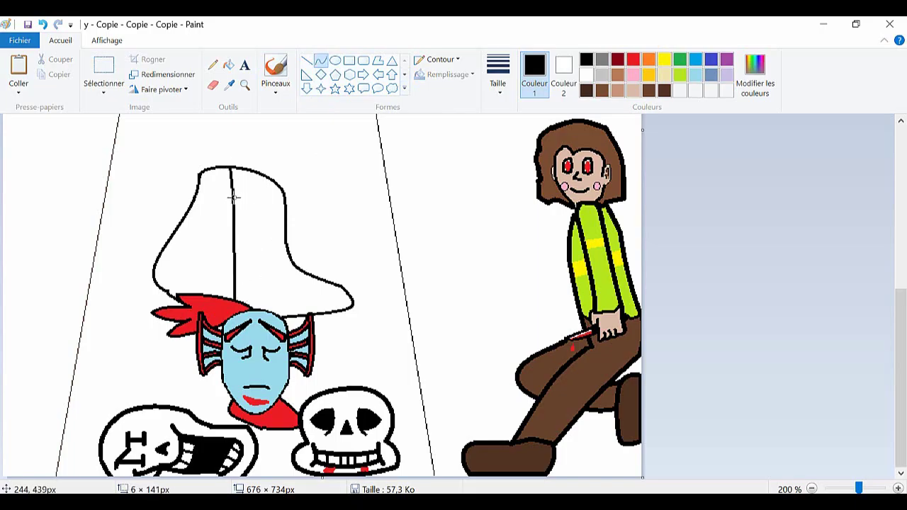
pyautogui.moveTo(231, 196); pyautogui.dragTo(239, 186)
pyautogui.moveTo(175, 236)
pyautogui.mouseDown()
pyautogui.moveTo(325, 312)
pyautogui.moveTo(289, 263)
pyautogui.moveTo(222, 238)
pyautogui.moveTo(243, 201)
pyautogui.mouseUp()
pyautogui.moveTo(166, 289)
pyautogui.mouseDown()
pyautogui.moveTo(213, 263)
pyautogui.moveTo(179, 249)
pyautogui.moveTo(232, 237)
pyautogui.moveTo(189, 278)
pyautogui.mouseUp()
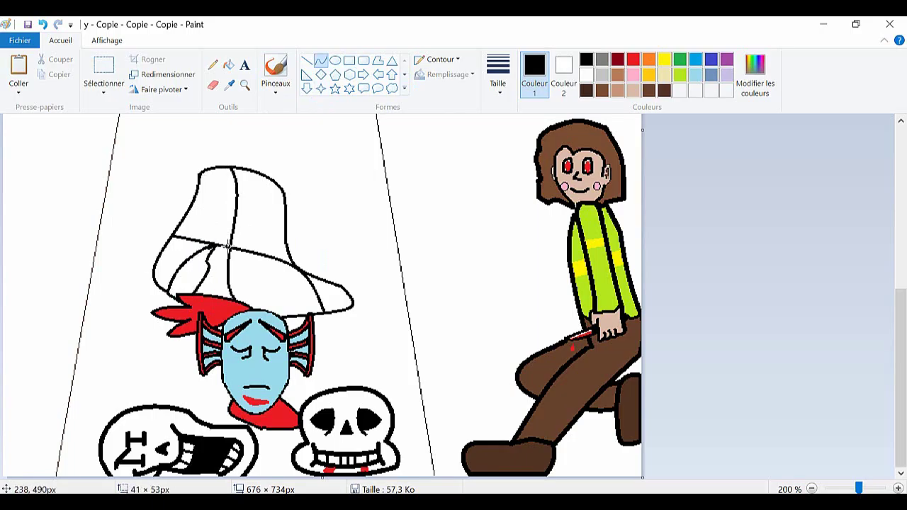
pyautogui.moveTo(202, 173)
pyautogui.mouseDown()
pyautogui.moveTo(234, 246)
pyautogui.moveTo(213, 180)
pyautogui.moveTo(220, 212)
pyautogui.mouseUp()
pyautogui.moveTo(279, 268)
pyautogui.mouseDown()
pyautogui.moveTo(297, 313)
pyautogui.moveTo(284, 282)
pyautogui.moveTo(266, 312)
pyautogui.moveTo(259, 222)
pyautogui.mouseUp()
pyautogui.moveTo(254, 173); pyautogui.dragTo(269, 256)
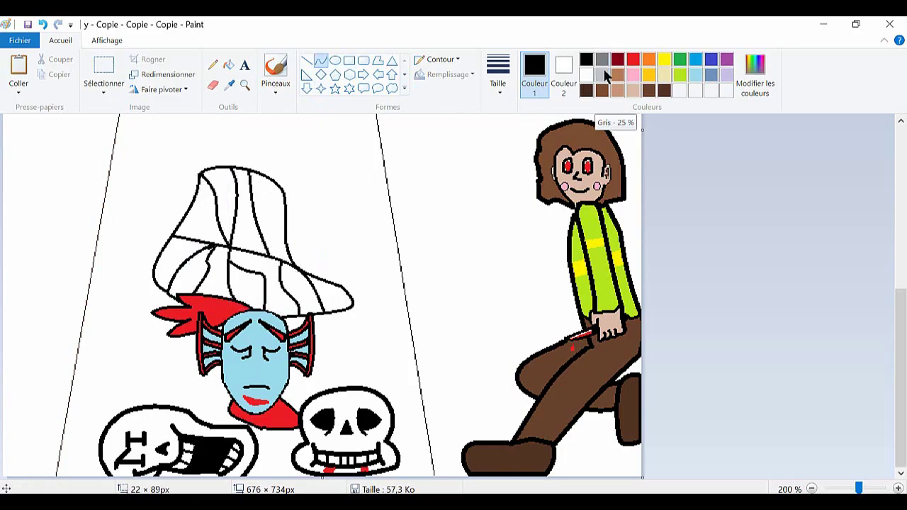
# Step: Choose the 25 % grey, add custom greys in the colour editor and make a very light grey the drawing colour
pyautogui.doubleClick(602, 75)
pyautogui.click(531, 360)
pyautogui.click(602, 164)
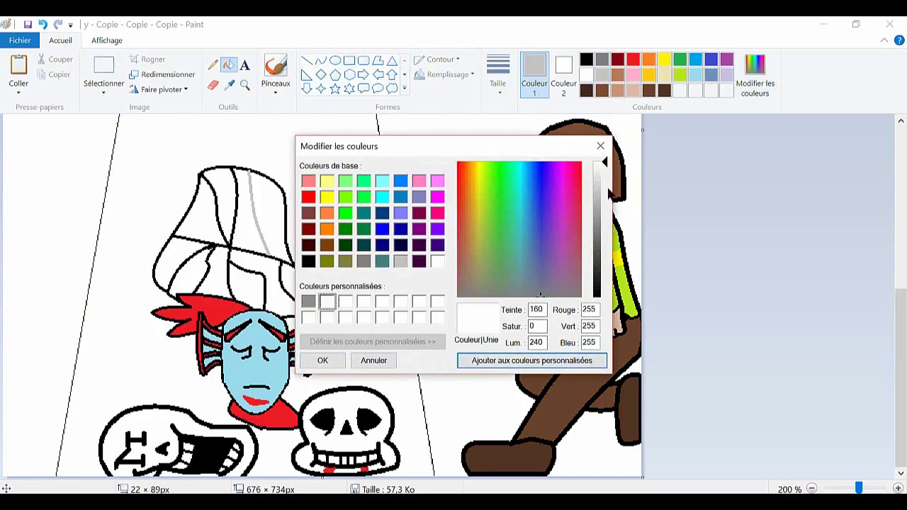
pyautogui.moveTo(602, 164); pyautogui.dragTo(602, 255)
pyautogui.click(531, 360)
pyautogui.click(604, 167)
pyautogui.moveTo(603, 168); pyautogui.dragTo(604, 175)
pyautogui.click(323, 360)
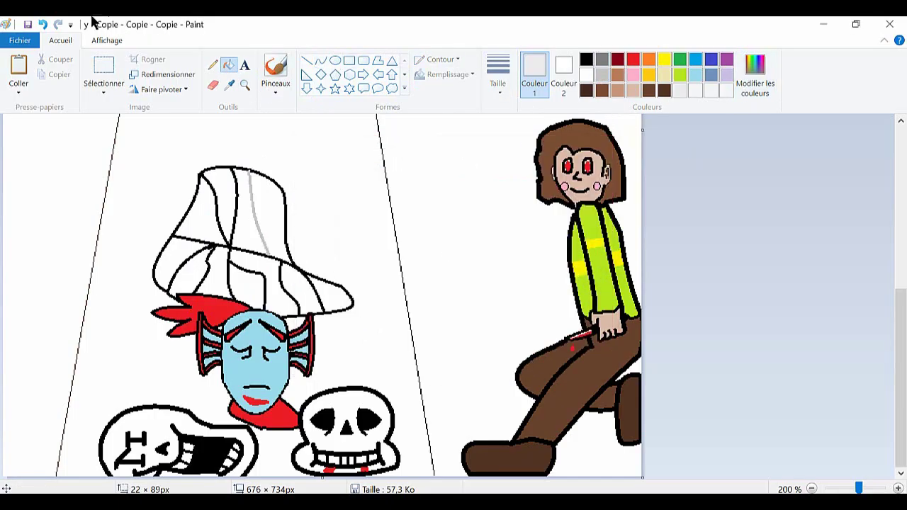
# Step: Undo the light grey curve in the bell shape and add a medium and a dark custom grey to the palette
pyautogui.click(586, 59)
pyautogui.hotkey('ctrl', 'z')
pyautogui.click(754, 71)
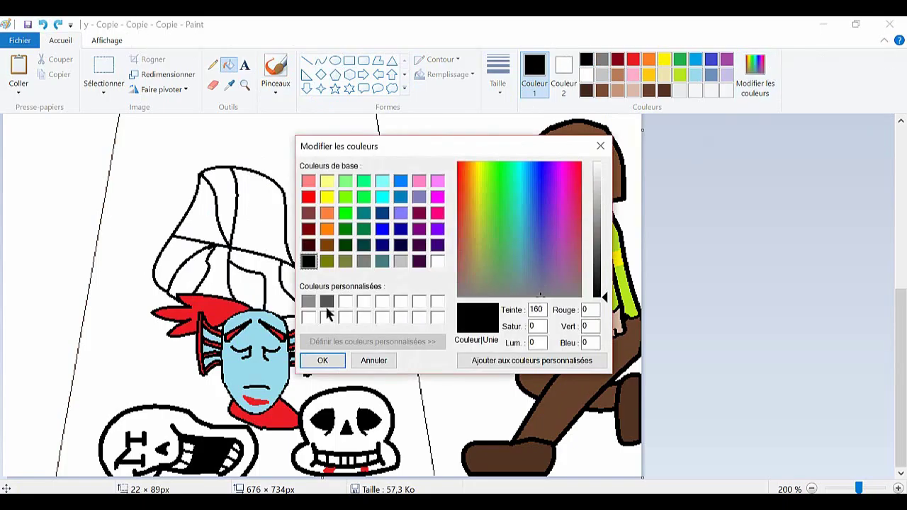
pyautogui.click(307, 299)
pyautogui.click(322, 360)
pyautogui.click(755, 71)
pyautogui.click(323, 360)
# Step: Divide the bell shape's upper right section with black curves, including small crossing seams just above the middle seam
pyautogui.click(586, 59)
pyautogui.click(321, 60)
pyautogui.moveTo(225, 170)
pyautogui.mouseDown()
pyautogui.moveTo(287, 235)
pyautogui.moveTo(234, 212)
pyautogui.moveTo(244, 244)
pyautogui.moveTo(295, 205)
pyautogui.mouseUp()
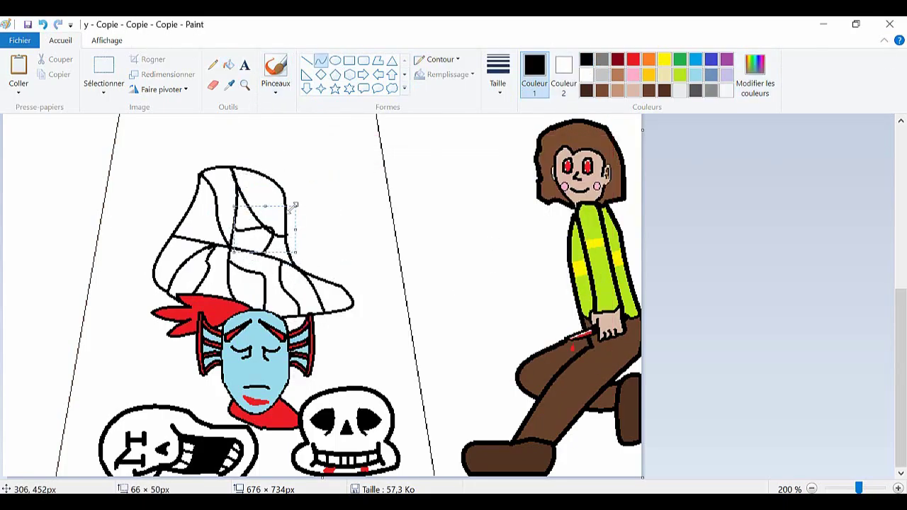
# Step: Fill alternating patches of the bell shape with 25 % grey and several other patches with medium grey
pyautogui.click(603, 78)
pyautogui.click(251, 212)
pyautogui.click(247, 286)
pyautogui.click(602, 58)
pyautogui.click(189, 273)
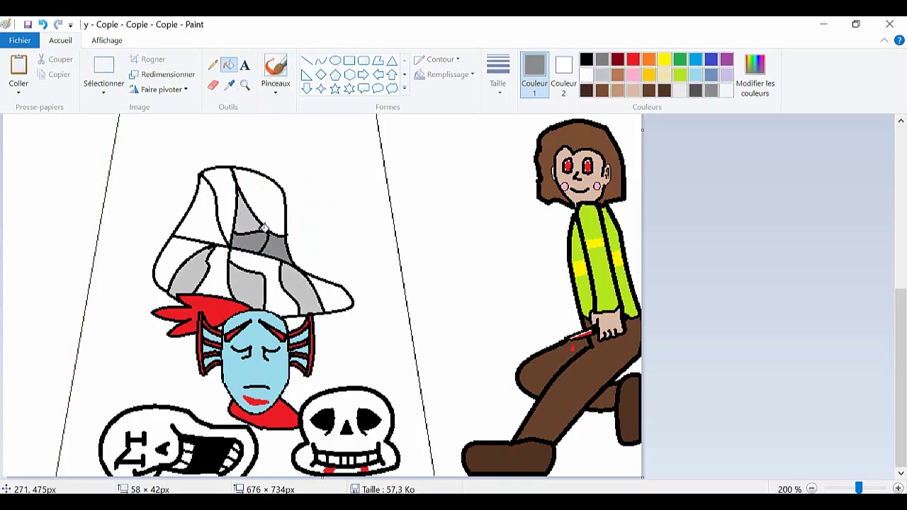
pyautogui.click(262, 242)
# Step: Fill the bell shape's remaining patches with the custom dark grey and a very light grey
pyautogui.click(695, 90)
pyautogui.click(212, 205)
pyautogui.click(272, 195)
pyautogui.click(602, 74)
pyautogui.click(304, 284)
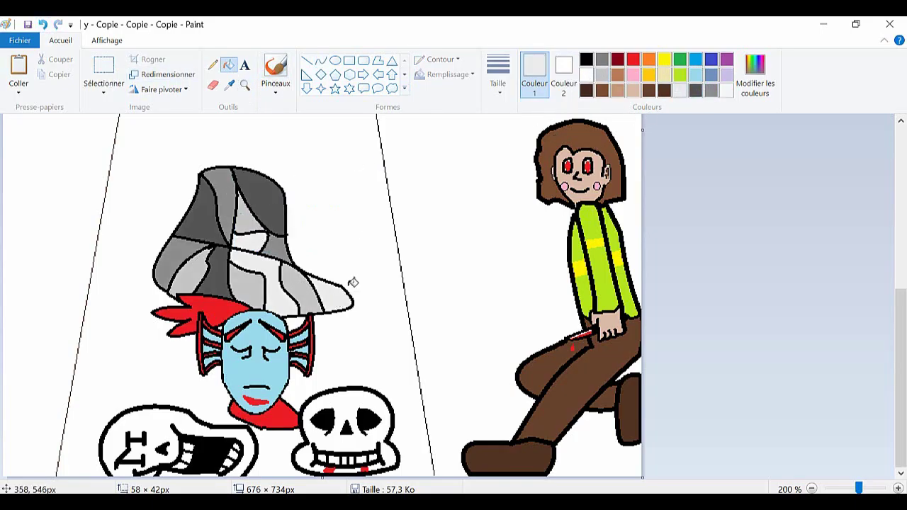
# Step: Draw small black cross stitches about 10 px wide with the Line tool on the patches of the bell shape
pyautogui.click(306, 60)
pyautogui.click(586, 59)
pyautogui.moveTo(238, 254); pyautogui.dragTo(246, 262)
pyautogui.moveTo(246, 252)
pyautogui.mouseDown()
pyautogui.moveTo(238, 262)
pyautogui.moveTo(196, 252)
pyautogui.mouseUp()
pyautogui.moveTo(197, 244); pyautogui.dragTo(187, 252)
pyautogui.moveTo(201, 187)
pyautogui.mouseDown()
pyautogui.moveTo(210, 196)
pyautogui.moveTo(201, 196)
pyautogui.mouseUp()
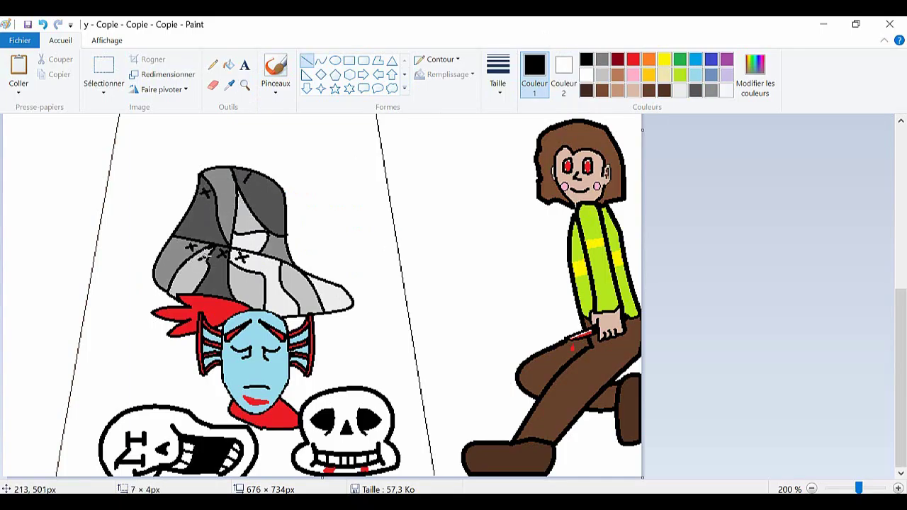
pyautogui.moveTo(242, 173); pyautogui.dragTo(250, 184)
pyautogui.moveTo(250, 173); pyautogui.dragTo(219, 183)
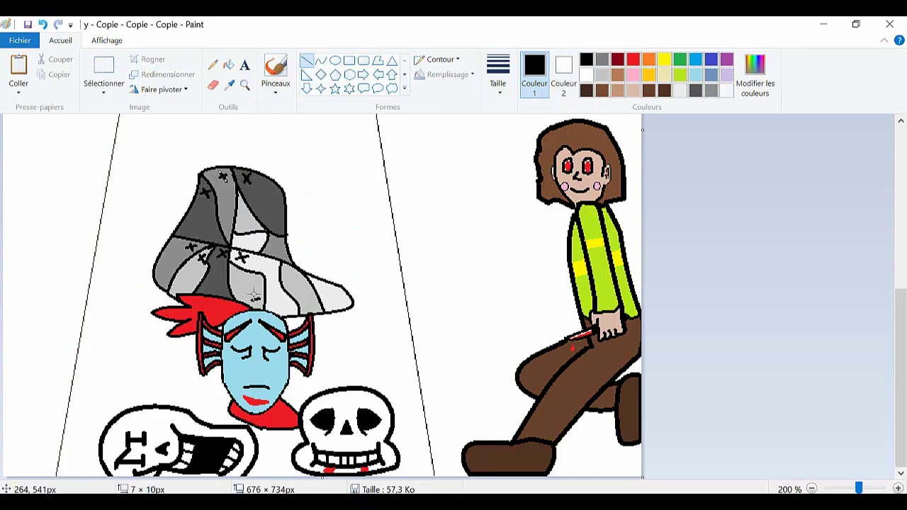
pyautogui.moveTo(284, 281)
pyautogui.mouseDown()
pyautogui.moveTo(293, 289)
pyautogui.moveTo(284, 289)
pyautogui.mouseUp()
pyautogui.moveTo(276, 238); pyautogui.dragTo(284, 241)
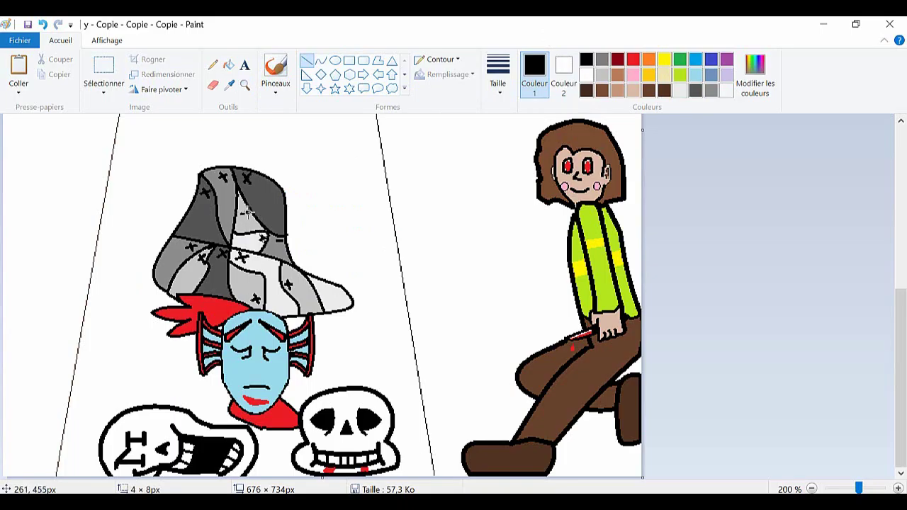
# Step: Draw black curves for a pointed tail extending from the right end of the bell shape's base
pyautogui.click(321, 61)
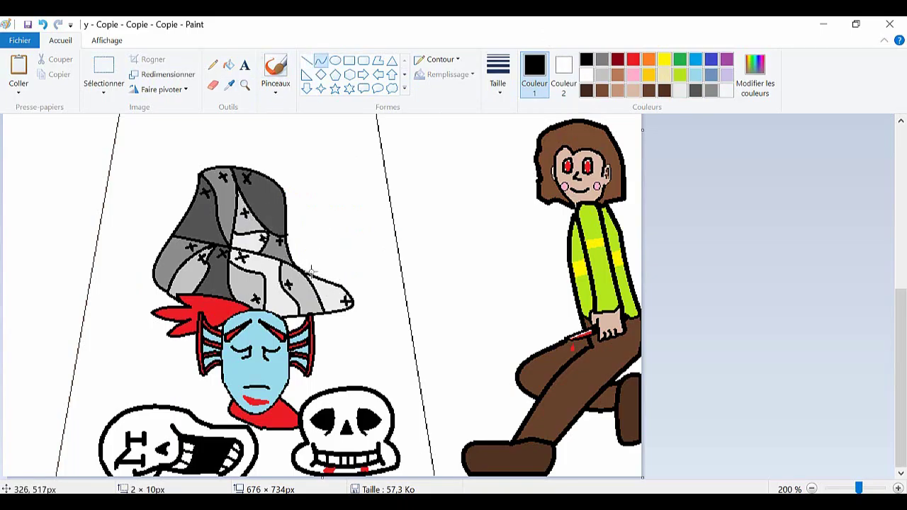
pyautogui.moveTo(313, 269)
pyautogui.mouseDown()
pyautogui.moveTo(386, 293)
pyautogui.moveTo(395, 309)
pyautogui.moveTo(347, 303)
pyautogui.moveTo(361, 257)
pyautogui.mouseUp()
pyautogui.moveTo(368, 309); pyautogui.dragTo(405, 324)
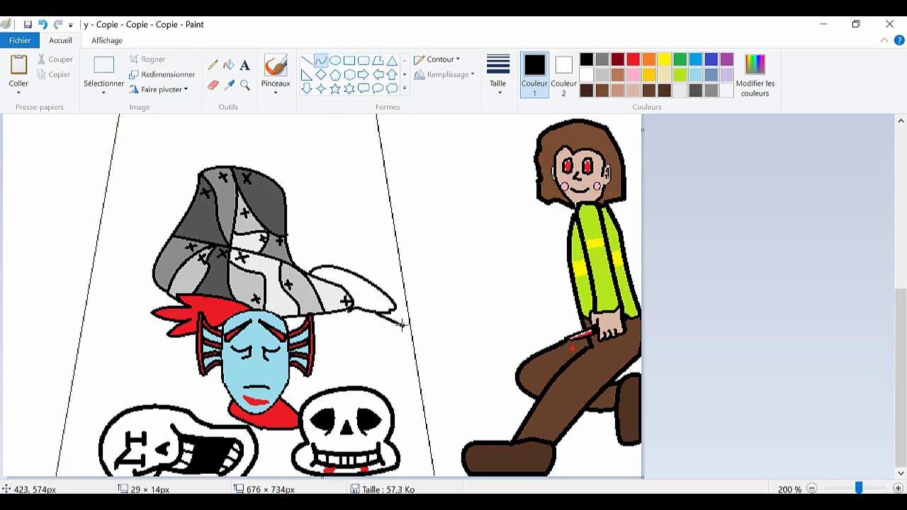
pyautogui.click(602, 59)
pyautogui.click(228, 64)
pyautogui.click(355, 287)
pyautogui.click(586, 59)
pyautogui.click(387, 315)
pyautogui.click(601, 59)
pyautogui.click(201, 170)
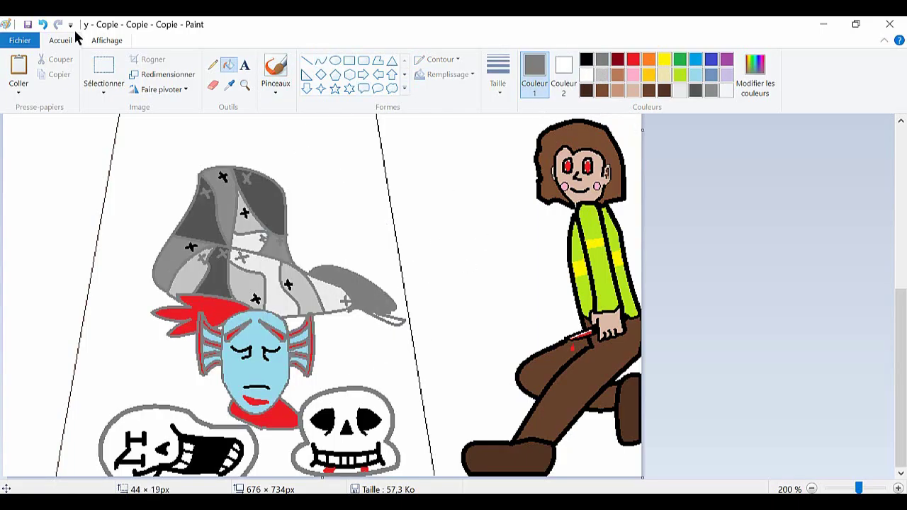
pyautogui.click(43, 24)
pyautogui.click(42, 25)
pyautogui.click(43, 24)
pyautogui.click(43, 24)
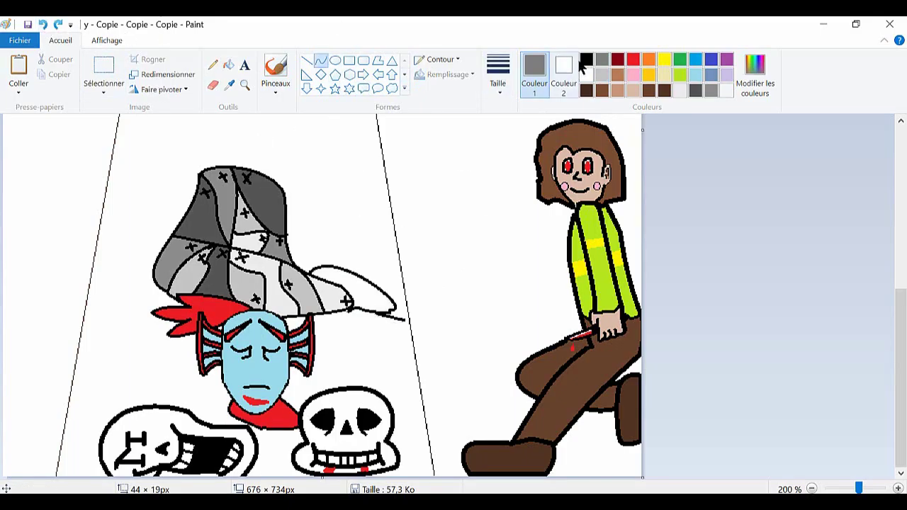
# Step: Close the narrow fold under the tail with a black curve, fill tail and fold with grey and add a black cross stitch at the tip
pyautogui.click(583, 61)
pyautogui.click(228, 65)
pyautogui.click(601, 59)
pyautogui.click(391, 316)
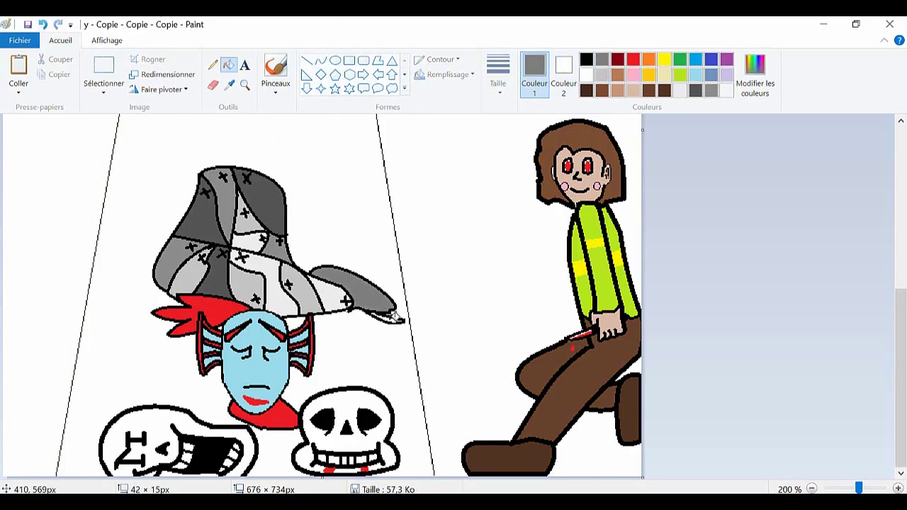
pyautogui.click(306, 60)
pyautogui.click(586, 59)
# Step: Draw short red lines across the patches and tail, and extend them with brushed red drips running down the shape
pyautogui.click(633, 59)
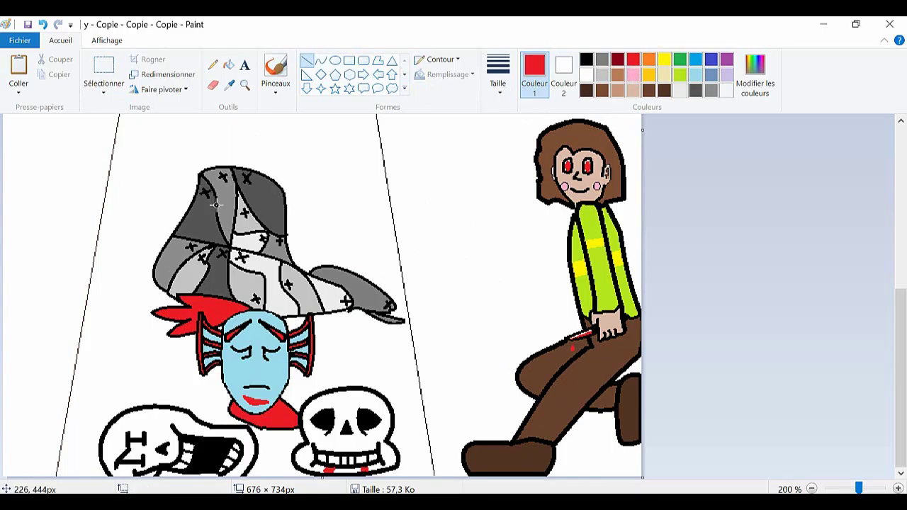
pyautogui.moveTo(202, 215); pyautogui.dragTo(204, 236)
pyautogui.moveTo(158, 269); pyautogui.dragTo(179, 252)
pyautogui.moveTo(246, 241); pyautogui.dragTo(255, 244)
pyautogui.moveTo(181, 280); pyautogui.dragTo(201, 267)
pyautogui.moveTo(243, 281)
pyautogui.mouseDown()
pyautogui.moveTo(251, 302)
pyautogui.moveTo(310, 303)
pyautogui.mouseUp()
pyautogui.moveTo(318, 293)
pyautogui.mouseDown()
pyautogui.moveTo(325, 309)
pyautogui.moveTo(318, 306)
pyautogui.mouseUp()
pyautogui.moveTo(345, 275); pyautogui.dragTo(374, 306)
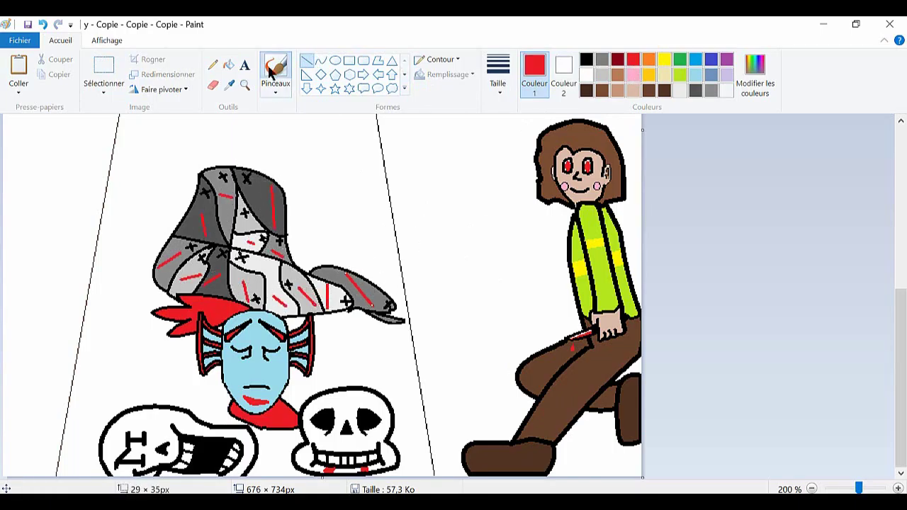
pyautogui.click(275, 67)
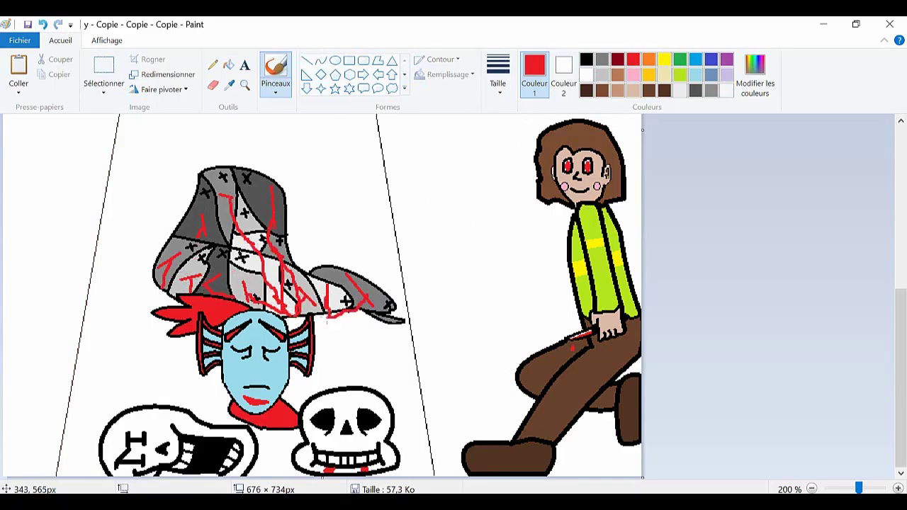
# Step: Outline a pool beneath both ends of the patched shape with red curves and fill it red
pyautogui.click(322, 61)
pyautogui.moveTo(162, 256)
pyautogui.mouseDown()
pyautogui.moveTo(136, 293)
pyautogui.moveTo(142, 268)
pyautogui.moveTo(152, 297)
pyautogui.moveTo(139, 296)
pyautogui.mouseUp()
pyautogui.moveTo(312, 333)
pyautogui.mouseDown()
pyautogui.moveTo(404, 327)
pyautogui.moveTo(365, 340)
pyautogui.moveTo(392, 307)
pyautogui.moveTo(410, 323)
pyautogui.mouseUp()
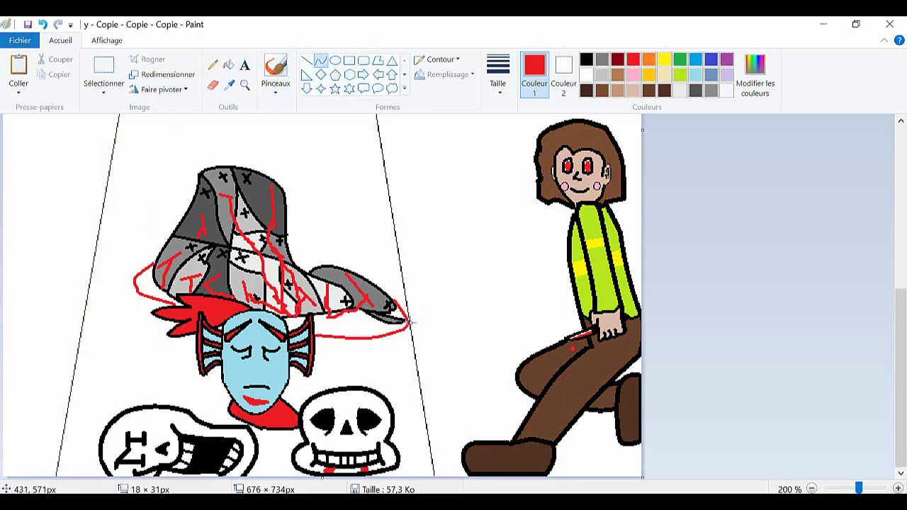
pyautogui.click(228, 64)
pyautogui.click(146, 282)
pyautogui.click(351, 326)
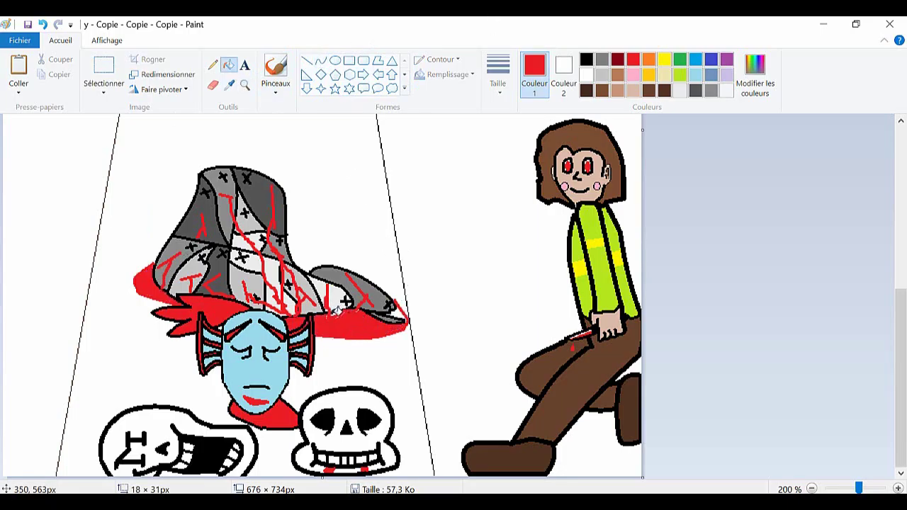
# Step: Set the second colour to red and cover the white gaps around the tail with small red rectangles and fills
pyautogui.click(349, 60)
pyautogui.click(564, 71)
pyautogui.click(633, 59)
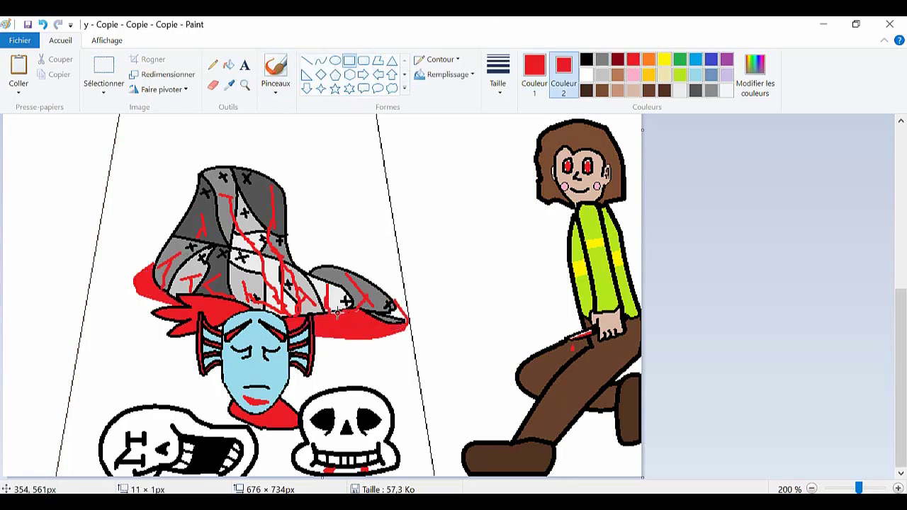
pyautogui.click(228, 65)
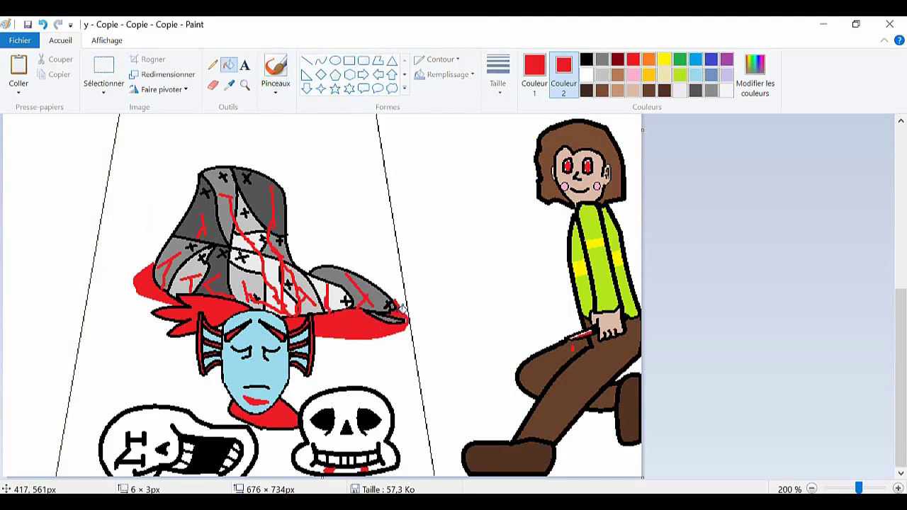
pyautogui.click(349, 59)
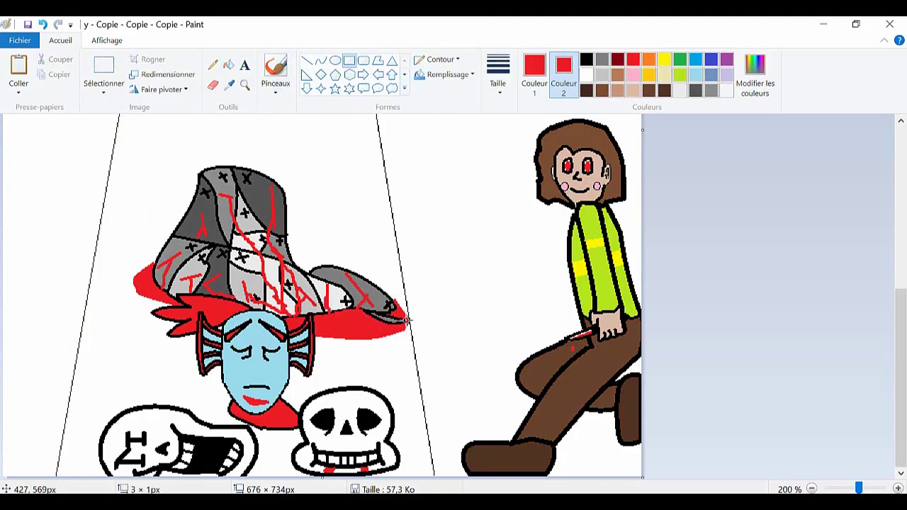
# Step: Extend the pool with red curves from below the tail down along the right diagonal line and fill it red
pyautogui.click(320, 60)
pyautogui.moveTo(333, 338); pyautogui.dragTo(423, 401)
pyautogui.moveTo(377, 370)
pyautogui.mouseDown()
pyautogui.moveTo(410, 359)
pyautogui.moveTo(405, 315)
pyautogui.mouseUp()
pyautogui.click(228, 64)
pyautogui.click(391, 355)
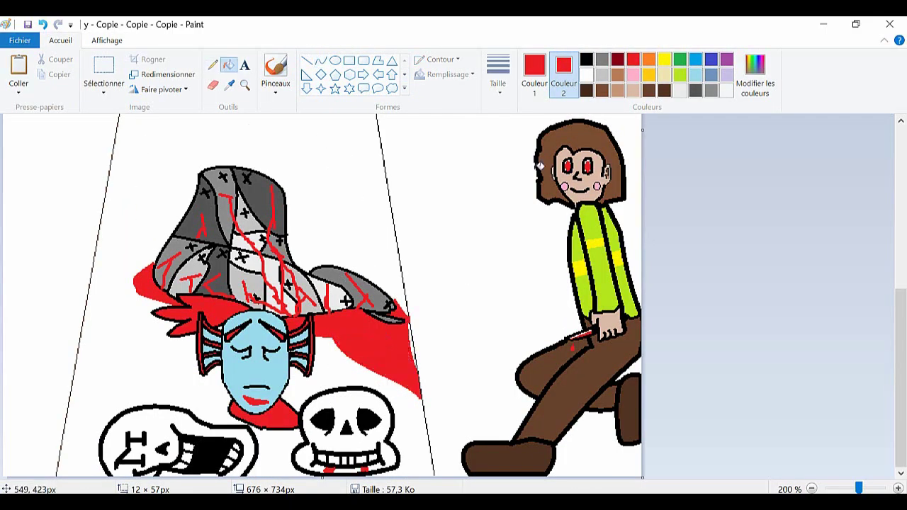
# Step: Close the gap at the bottom of the right diagonal with a black line and fill the background around the kneeling figure black
pyautogui.click(586, 58)
pyautogui.click(496, 163)
pyautogui.click(42, 24)
pyautogui.click(306, 60)
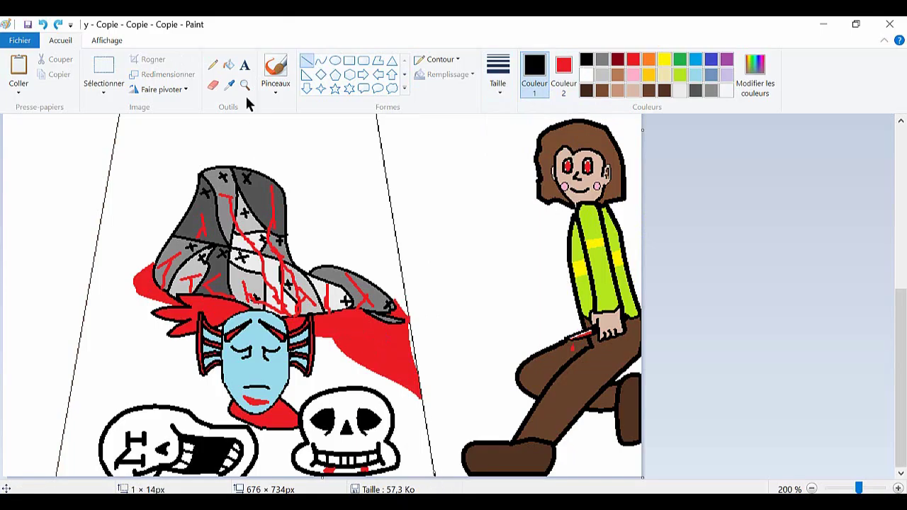
pyautogui.click(228, 64)
pyautogui.click(461, 284)
pyautogui.click(177, 142)
pyautogui.click(43, 25)
pyautogui.hotkey('ctrl', 'y')
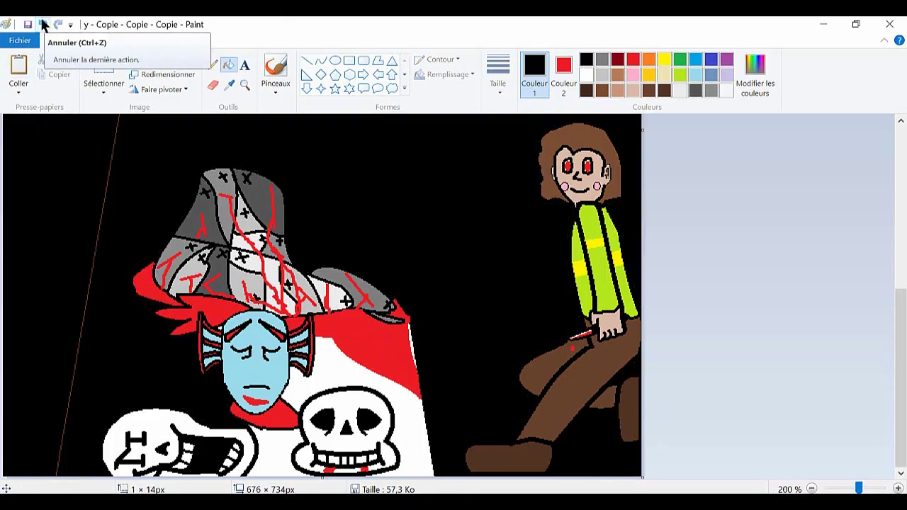
pyautogui.click(43, 24)
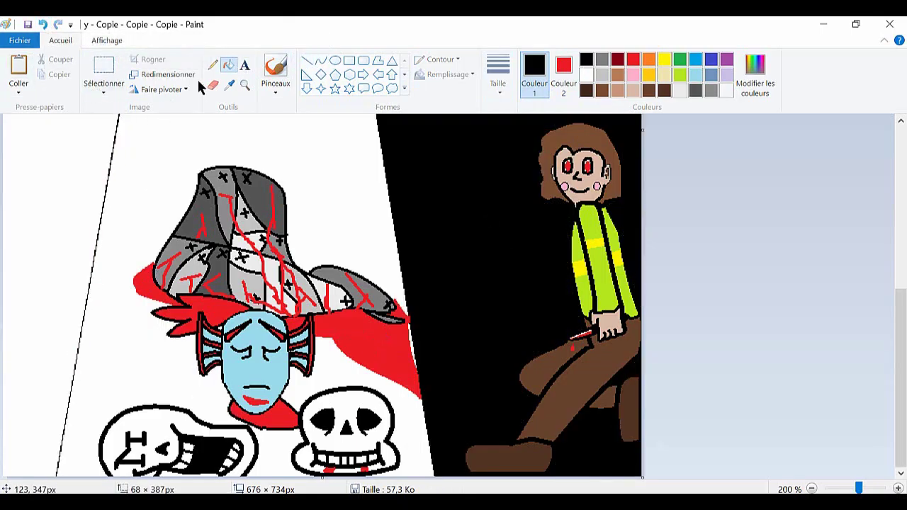
pyautogui.click(61, 395)
pyautogui.hotkey('ctrl', 'z')
pyautogui.click(56, 360)
pyautogui.hotkey('ctrl', 'z')
# Step: Close the gap at the upper end of the left diagonal with a tiny black line and fill the area outside it black
pyautogui.click(306, 61)
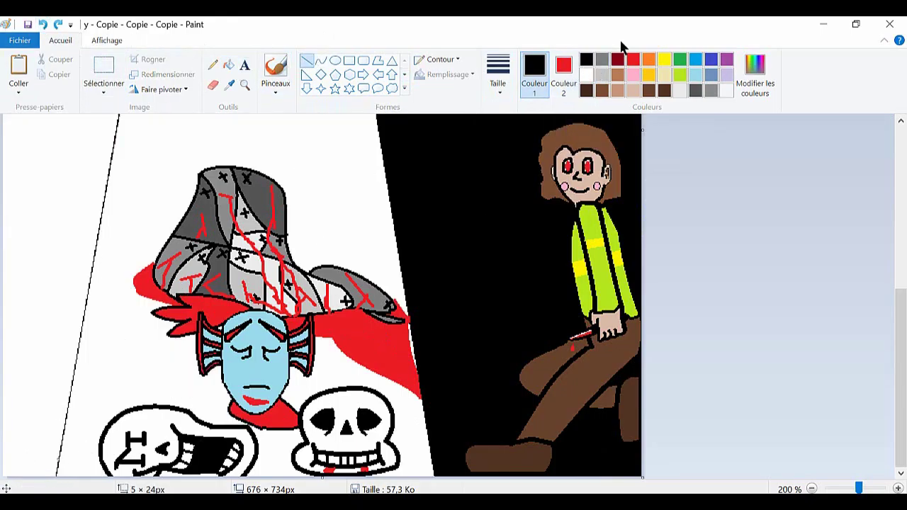
pyautogui.hotkey('ctrl', 'y')
pyautogui.hotkey('ctrl', 'z')
pyautogui.click(877, 488)
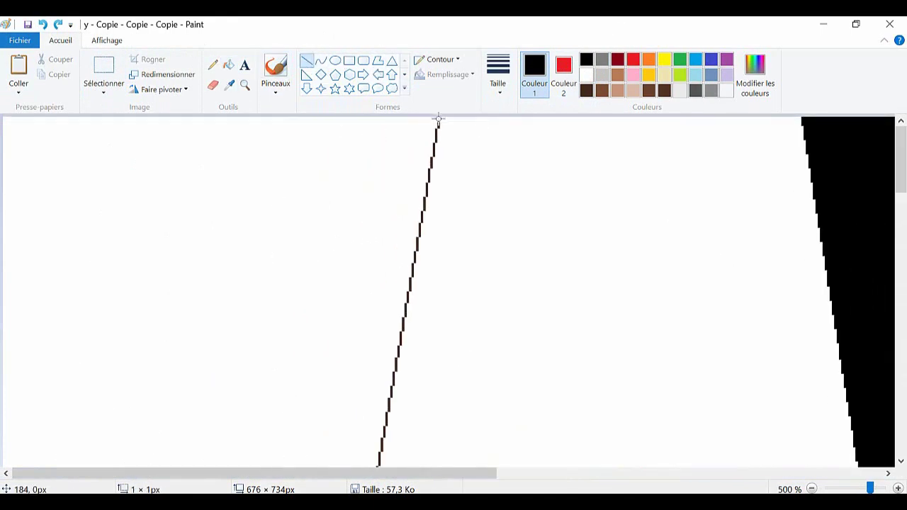
pyautogui.click(858, 488)
pyautogui.click(228, 64)
pyautogui.scroll(-1, 771, 449)
# Step: Fill the area between the two diagonals with grey, including the enclosed white gaps around the heads and the pool
pyautogui.click(602, 58)
pyautogui.click(117, 283)
pyautogui.click(418, 337)
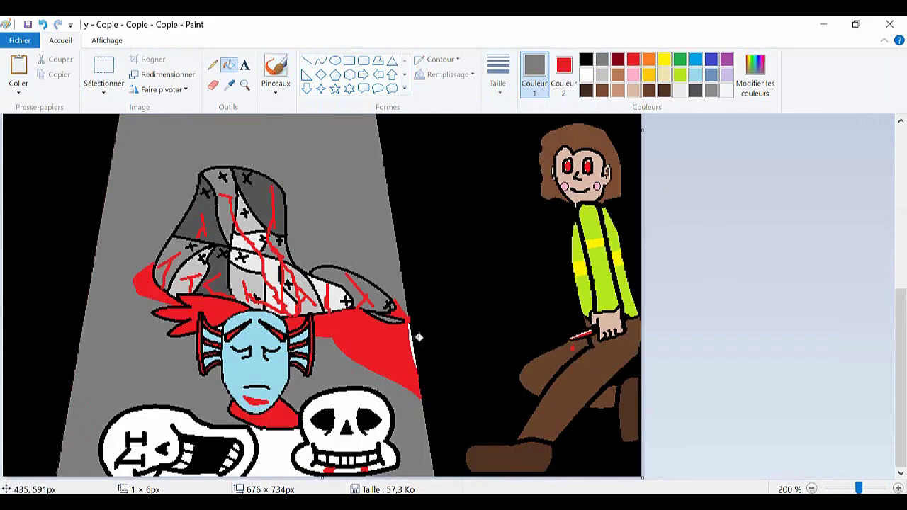
pyautogui.scroll(-1, 897, 461)
pyautogui.click(870, 487)
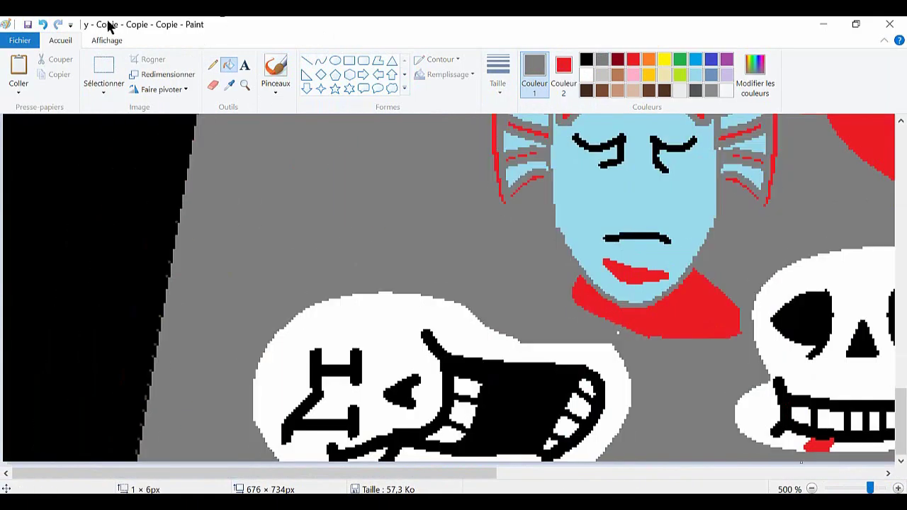
pyautogui.moveTo(397, 473); pyautogui.dragTo(580, 473)
pyautogui.click(44, 27)
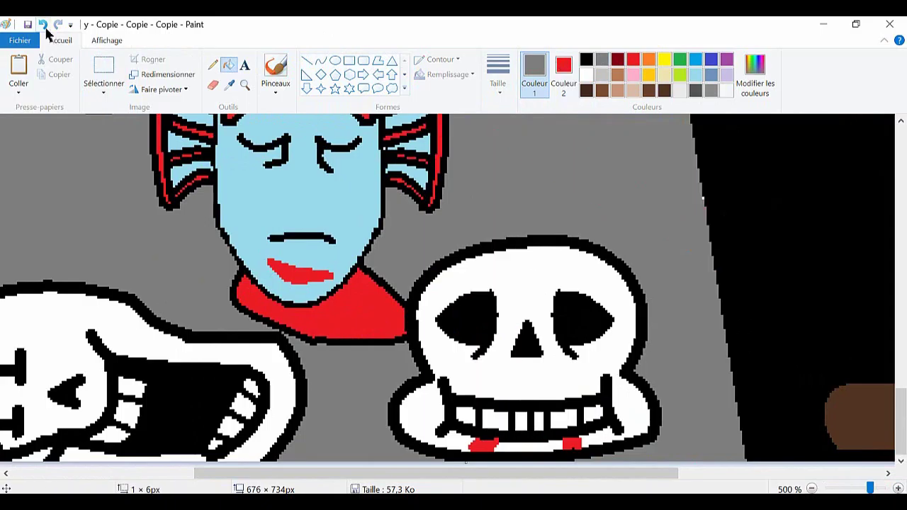
pyautogui.click(44, 27)
pyautogui.click(858, 489)
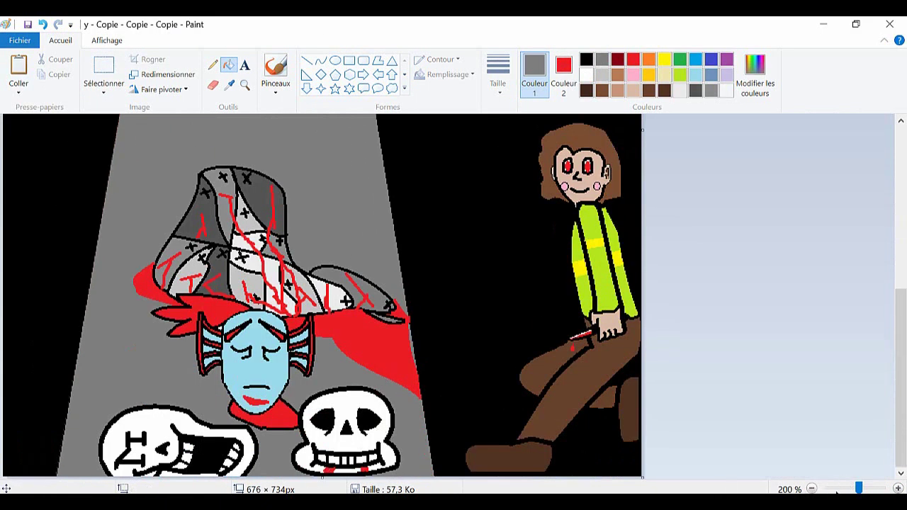
# Step: Handwrite red brush lettering beginning with WELCOME on the black background high above the kneeling figure
pyautogui.click(836, 489)
pyautogui.click(275, 71)
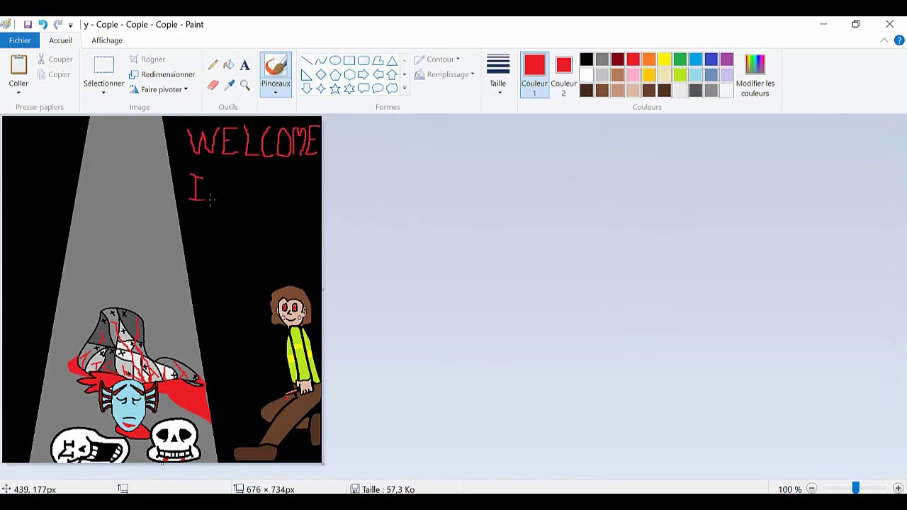
# Step: Cover the black outline of the red patch under Undyne's chin with red curves
pyautogui.keyDown('ctrl'); pyautogui.scroll(1, 210, 198); pyautogui.keyUp('ctrl')
pyautogui.scroll(-10, 209, 199)
pyautogui.click(228, 64)
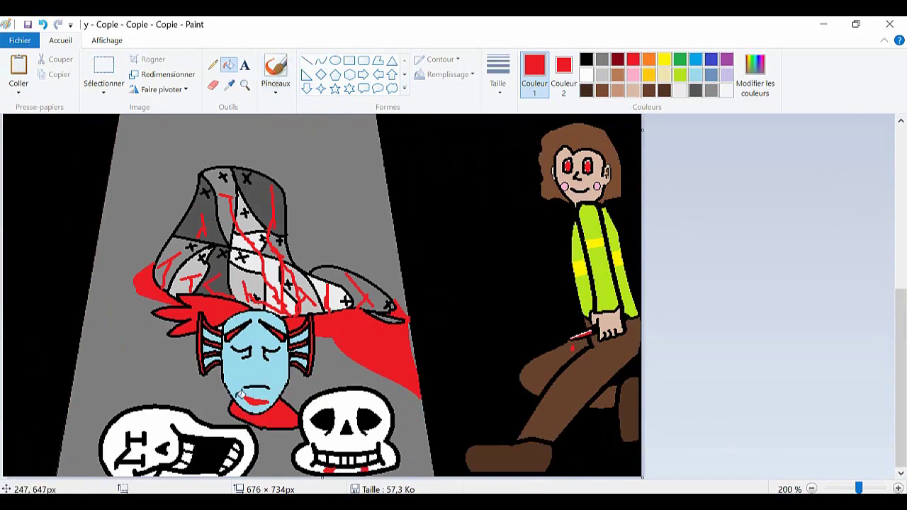
pyautogui.click(321, 61)
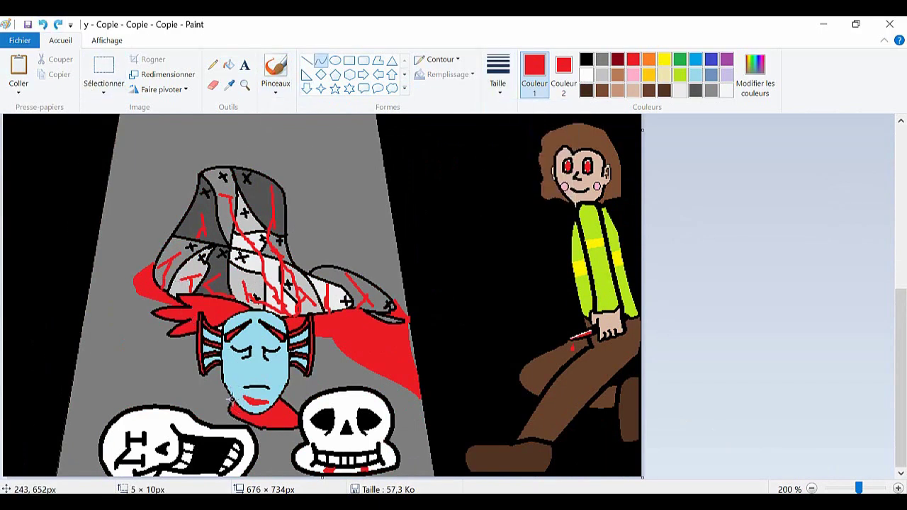
pyautogui.moveTo(228, 405); pyautogui.dragTo(255, 422)
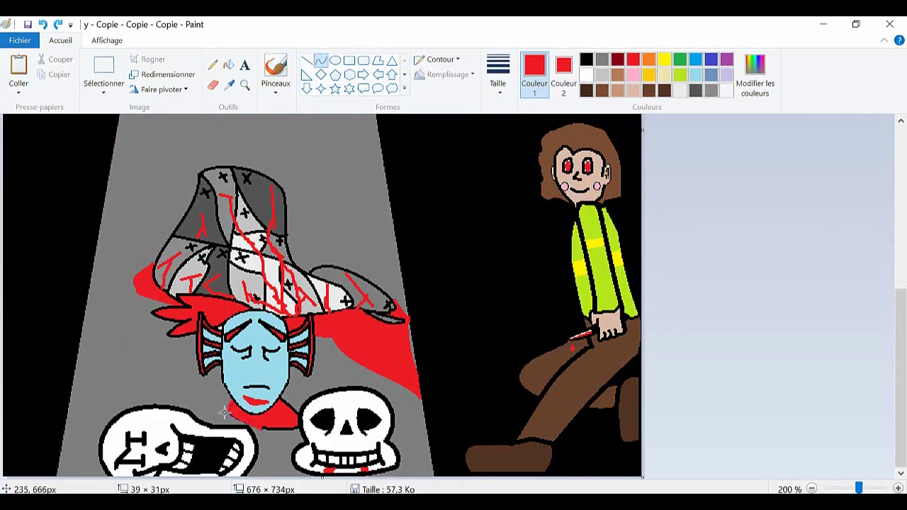
pyautogui.moveTo(224, 411)
pyautogui.mouseDown()
pyautogui.moveTo(262, 426)
pyautogui.moveTo(284, 414)
pyautogui.moveTo(299, 425)
pyautogui.moveTo(286, 401)
pyautogui.mouseUp()
pyautogui.click(261, 428)
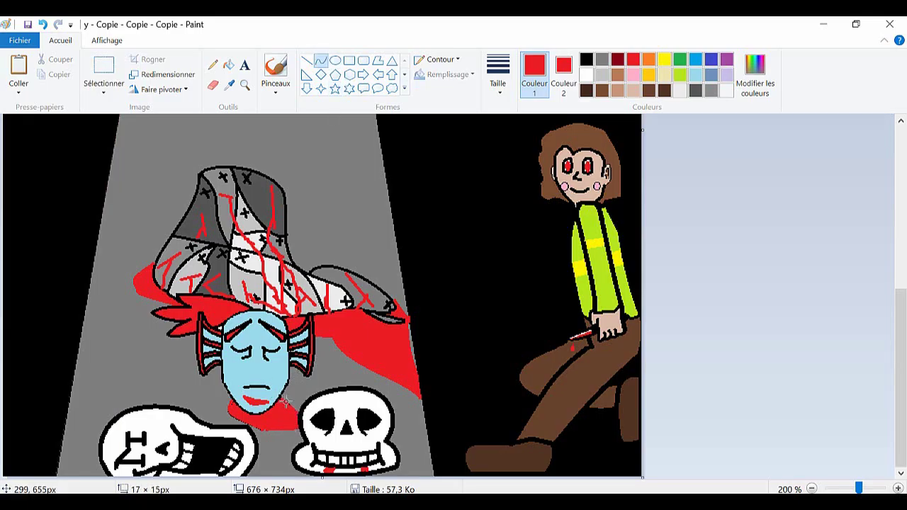
# Step: Add more red curves around the left and lower edges of the red patch under Undyne's chin
pyautogui.click(349, 60)
pyautogui.click(349, 348)
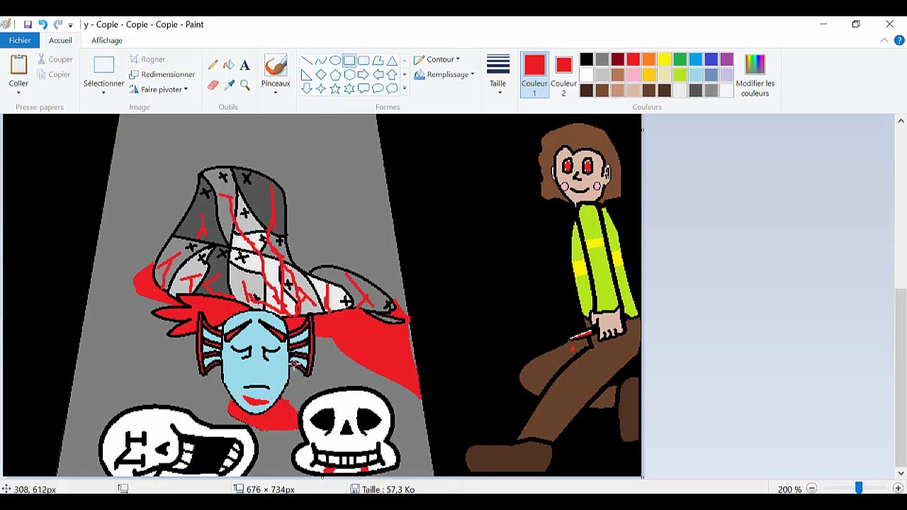
pyautogui.click(320, 61)
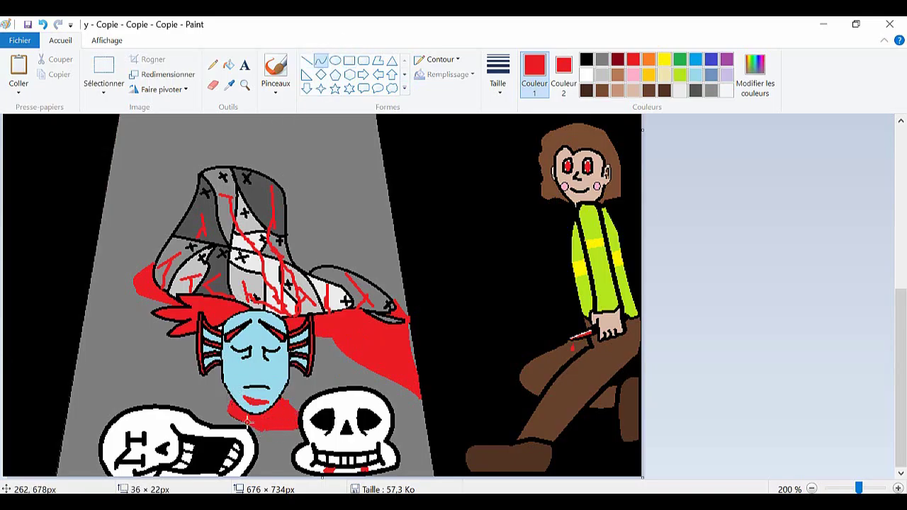
pyautogui.moveTo(233, 416); pyautogui.dragTo(225, 410)
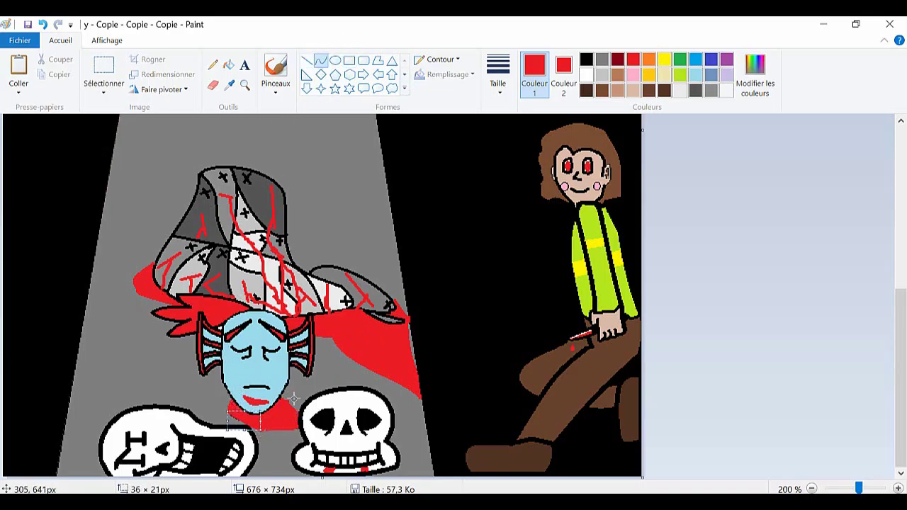
pyautogui.moveTo(293, 399); pyautogui.dragTo(241, 418)
pyautogui.click(232, 402)
pyautogui.moveTo(295, 424); pyautogui.dragTo(256, 424)
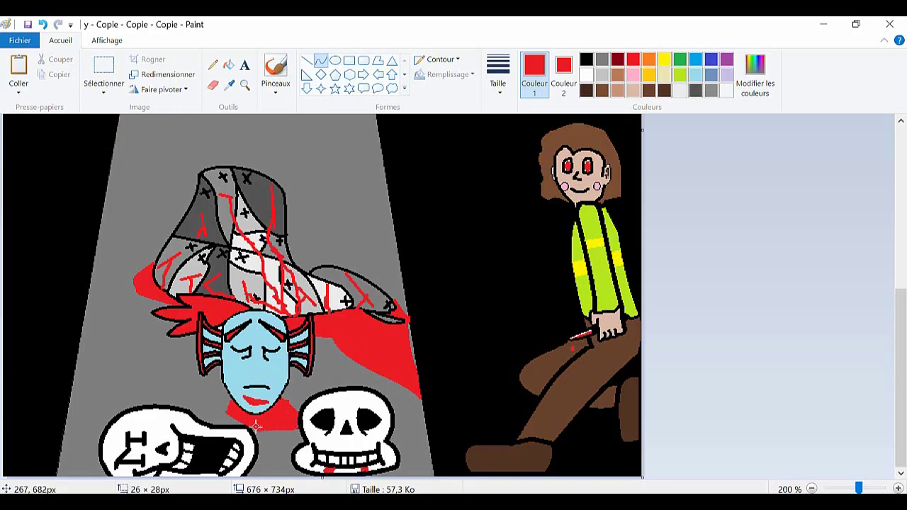
pyautogui.click(601, 58)
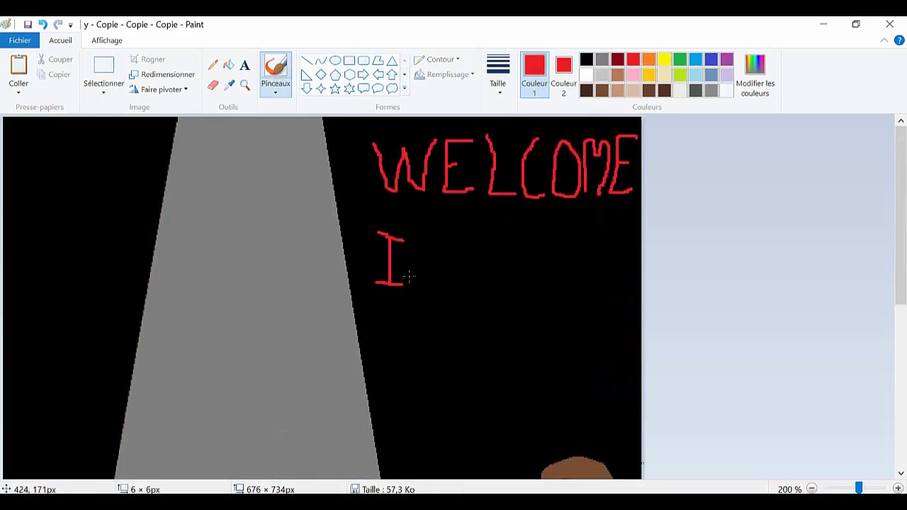
# Step: Complete the handwritten red lettering with IN YOUR NIGHTMARE! on two lines below WELCOME and save the picture
pyautogui.moveTo(416, 286); pyautogui.dragTo(447, 235)
pyautogui.moveTo(858, 489); pyautogui.dragTo(840, 489)
pyautogui.click(855, 488)
pyautogui.moveTo(264, 177); pyautogui.dragTo(258, 189)
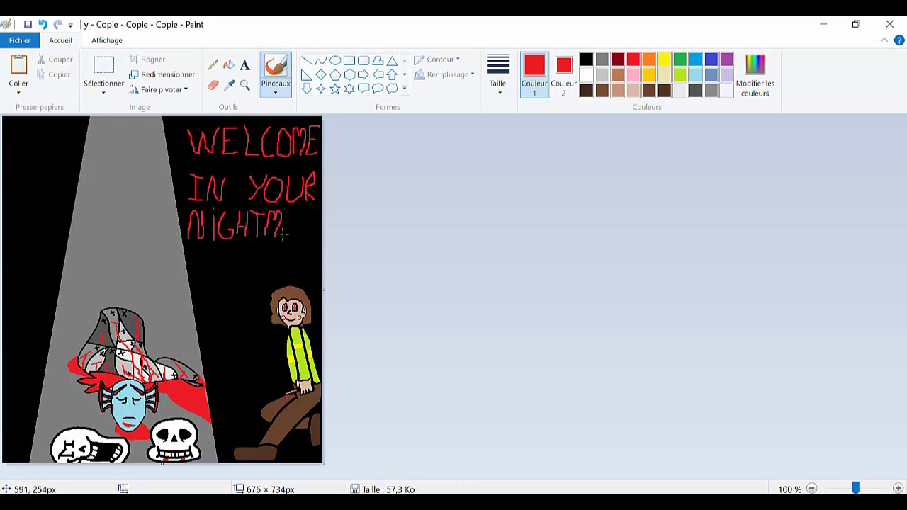
pyautogui.click(312, 247)
pyautogui.click(28, 26)
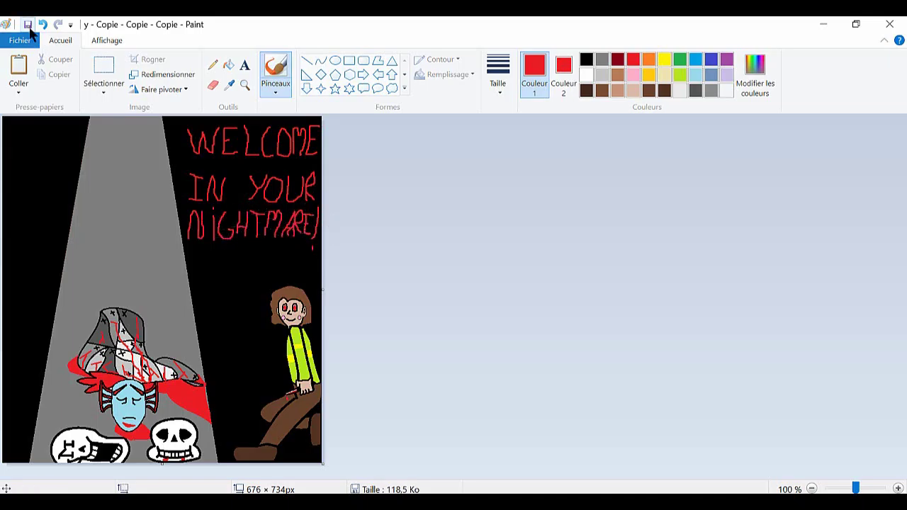
# Step: Open the saved picture "y - Copie - Copie - Copie" from the Images folder in the Photos viewer to check it
pyautogui.keyDown('ctrl'); pyautogui.scroll(1, 559, 388); pyautogui.keyUp('ctrl')
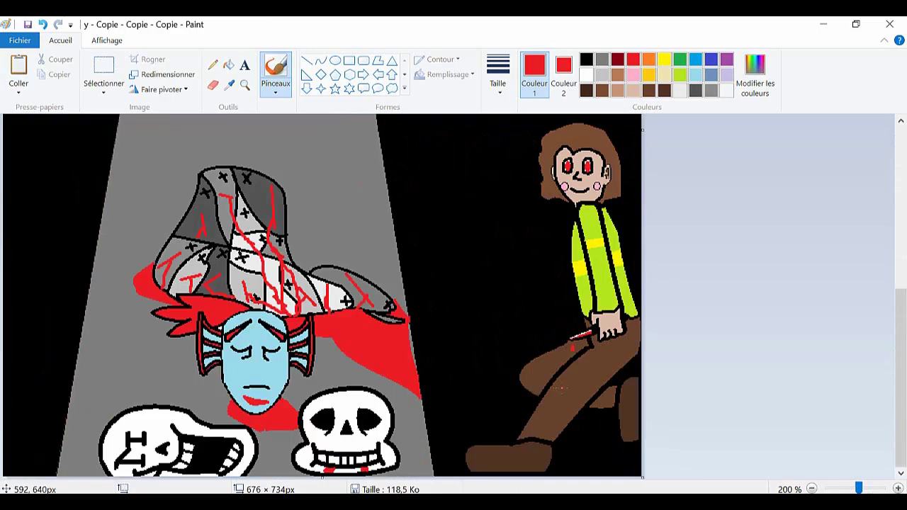
pyautogui.press('super+e')
pyautogui.click(47, 154)
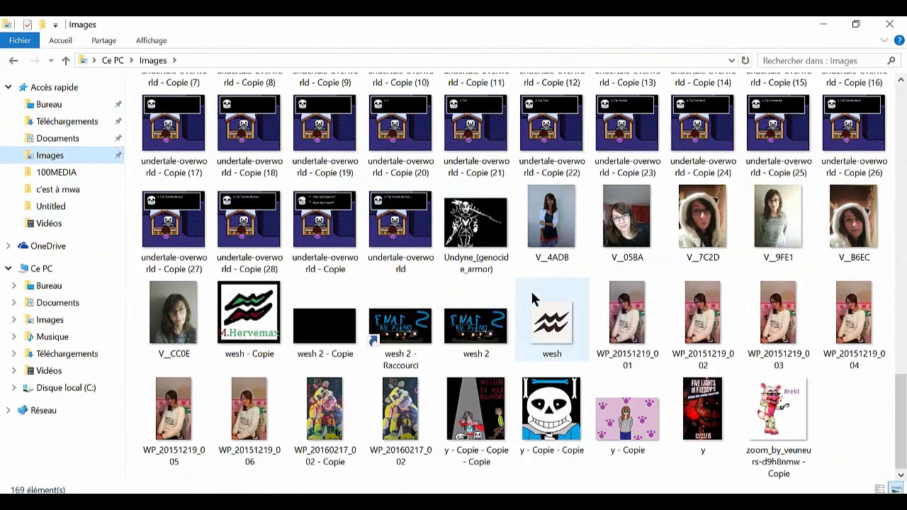
pyautogui.doubleClick(477, 422)
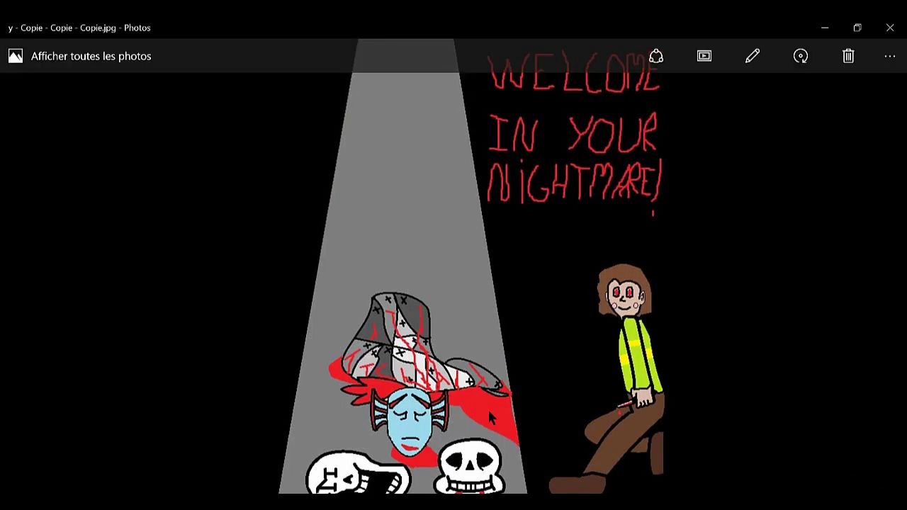
# Step: Switch back to Paint and ready the Fill tool with grey for the patched shape
pyautogui.hotkey('alt', 'Tab')
pyautogui.click(228, 65)
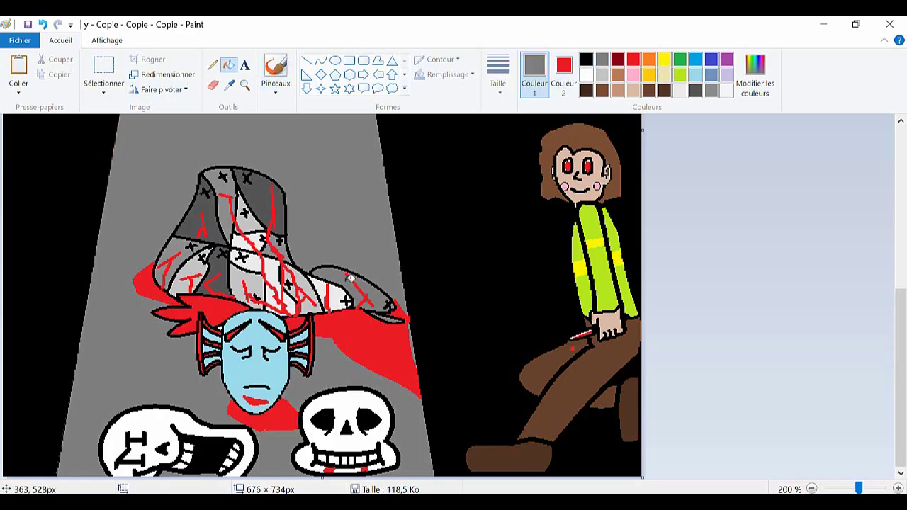